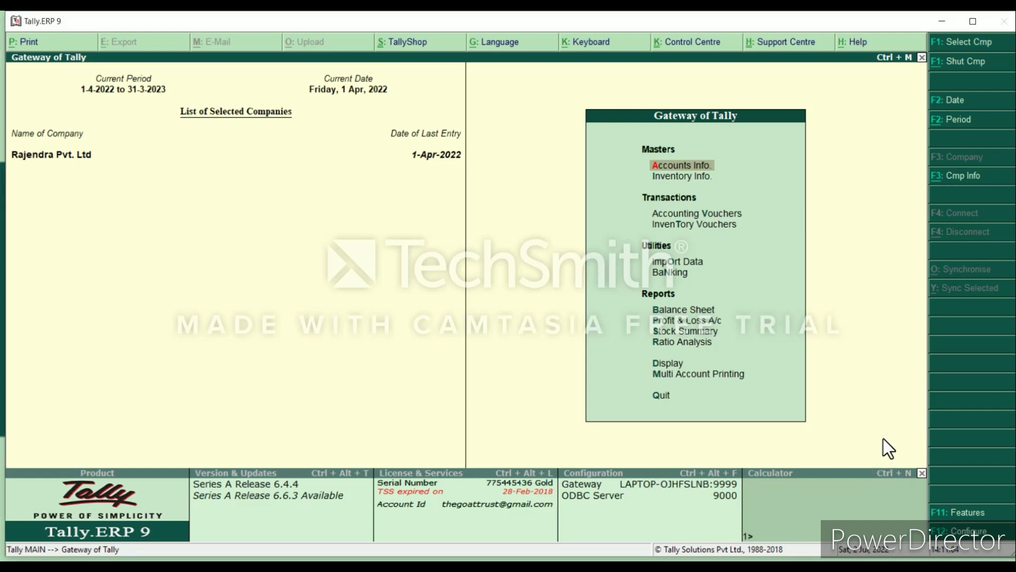
# Open the company's Statutory & Taxation features for alteration.
pyautogui.click(956, 511)
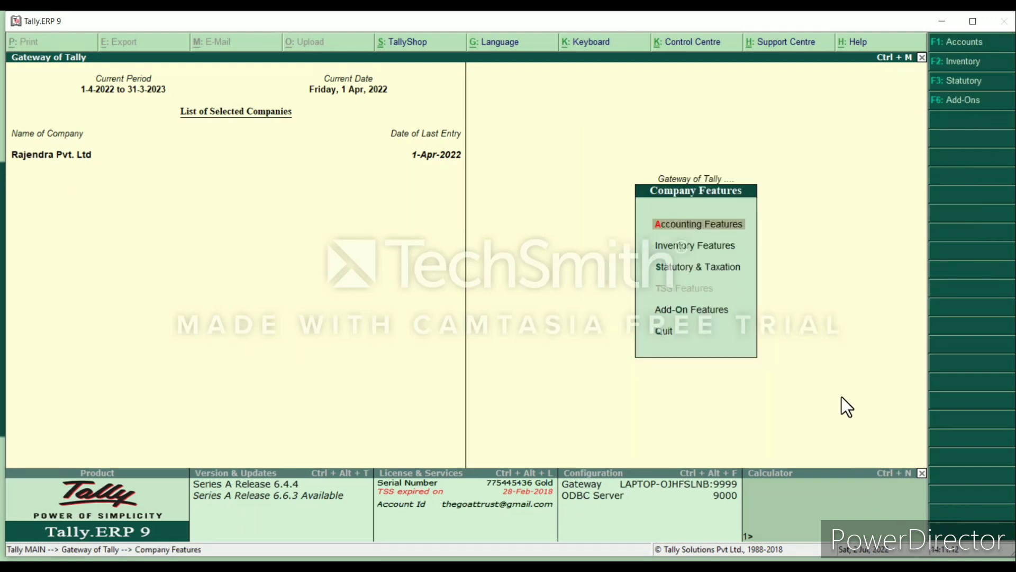
pyautogui.press('Down')
pyautogui.press('Down')
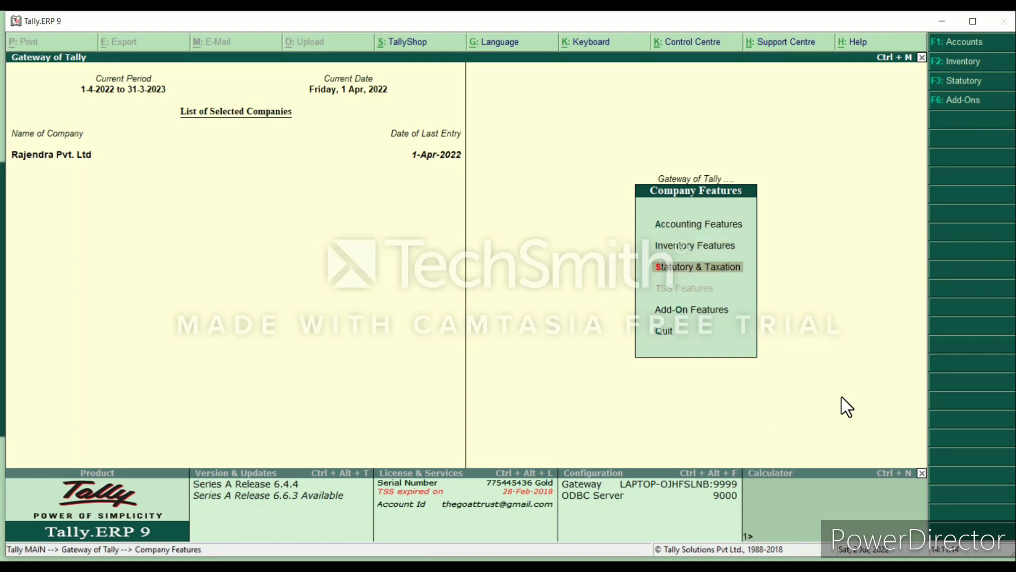
pyautogui.press('Return')
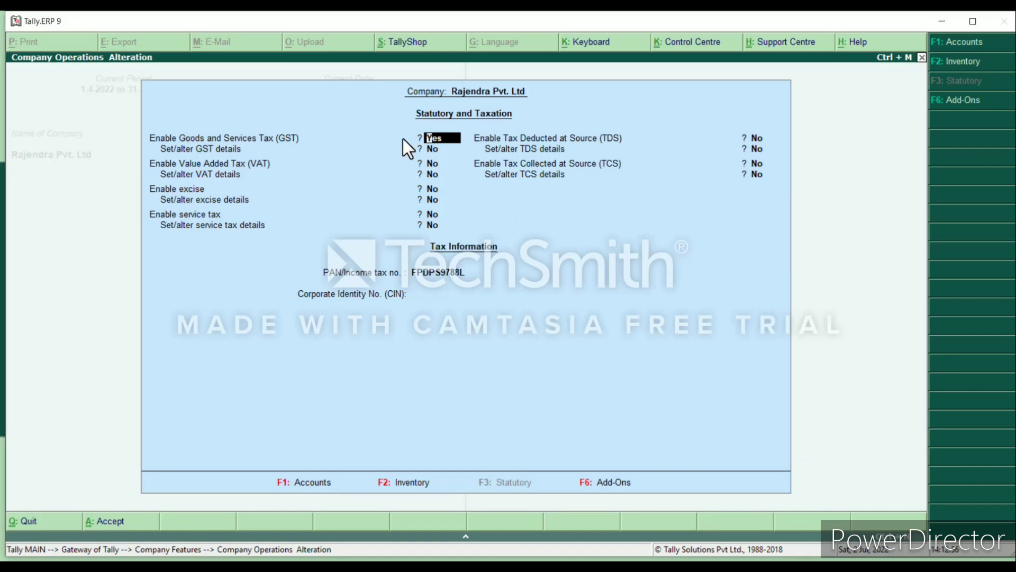
# Keep Goods and Services Tax enabled and set the option to set or alter GST details to Yes.
pyautogui.press('Return')
pyautogui.press('Up')
pyautogui.press('Return')
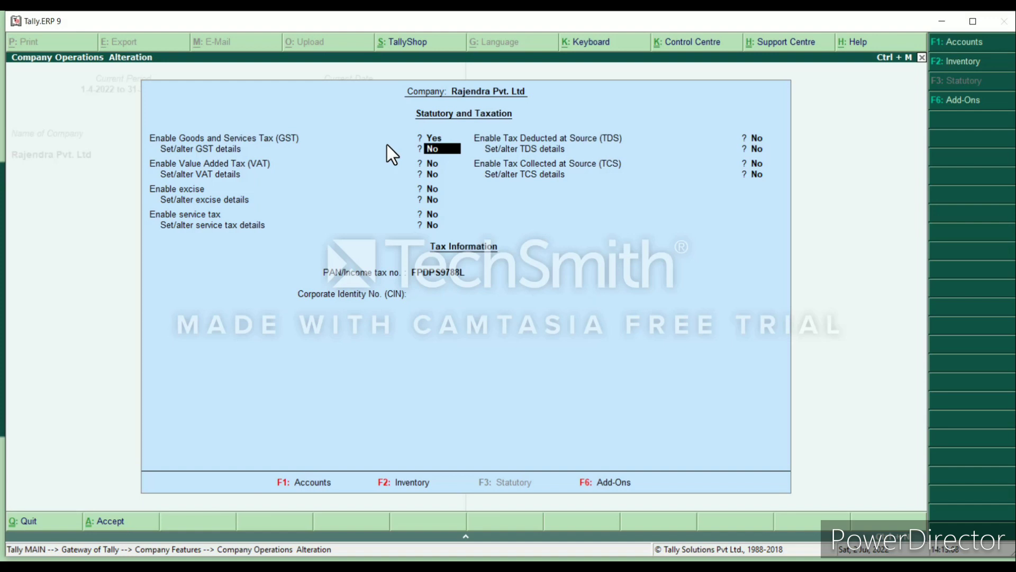
pyautogui.write('y')
pyautogui.press('Return')
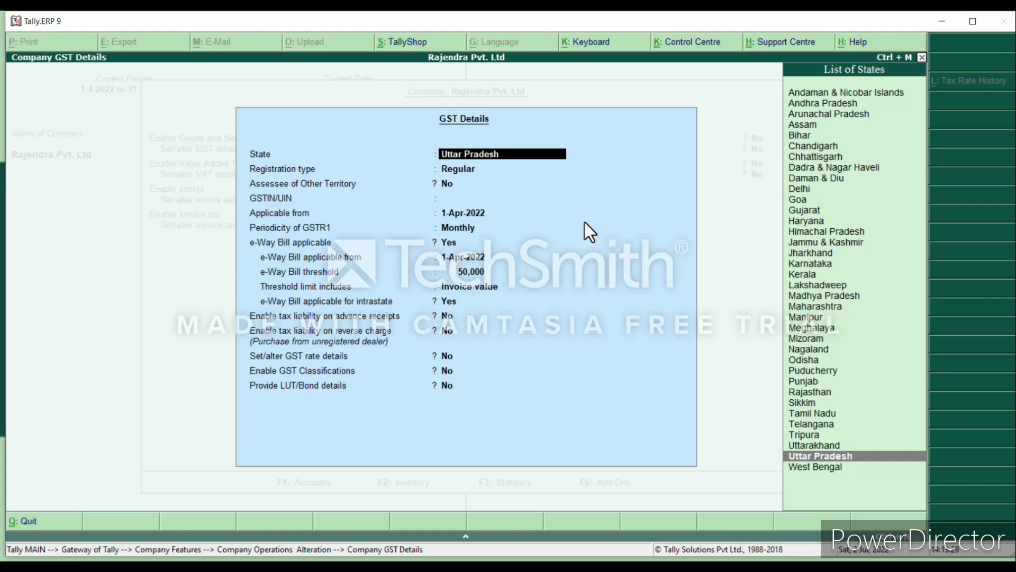
# Accept Uttar Pradesh as state, Regular registration and No for Assessee of Other Territory, and fill in the company's GSTIN.
pyautogui.press('Return')
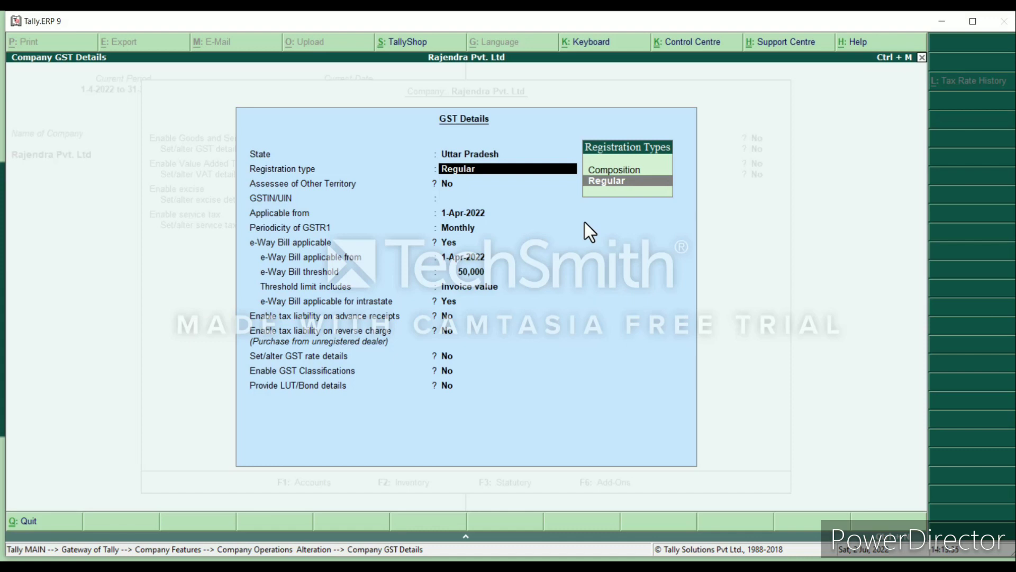
pyautogui.press('Up')
pyautogui.press('Down')
pyautogui.press('Return')
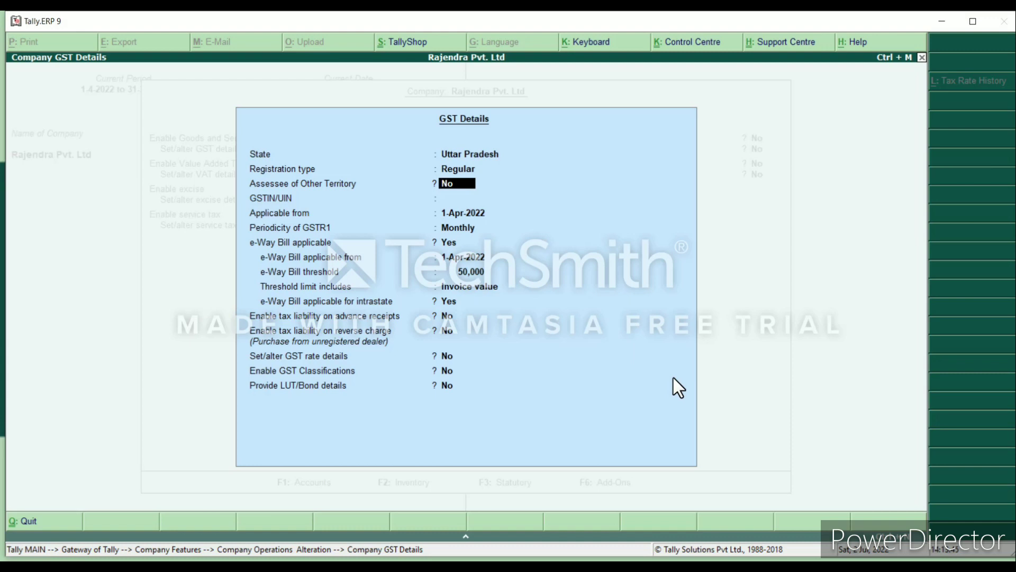
pyautogui.press('Return')
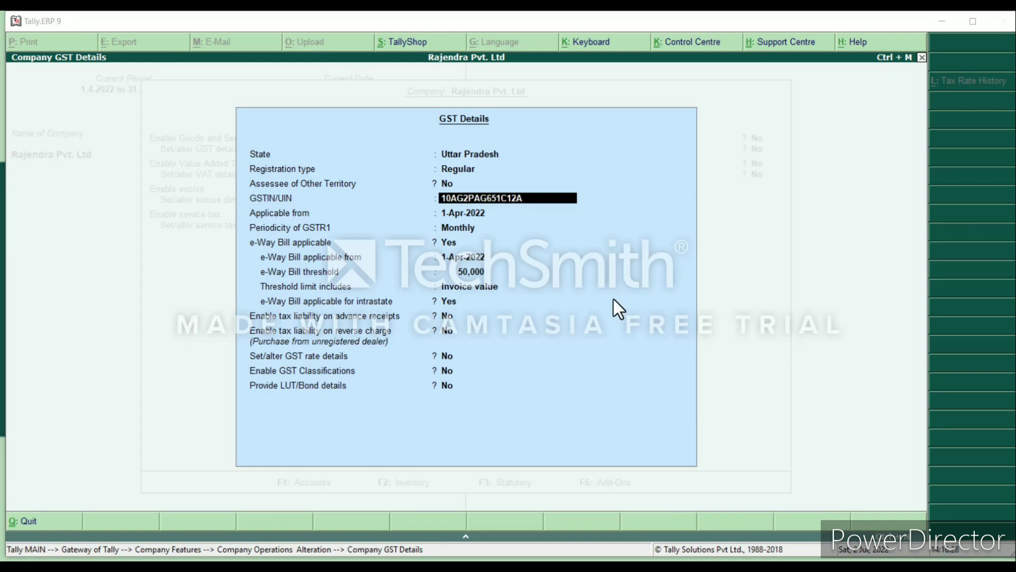
pyautogui.click(643, 275)
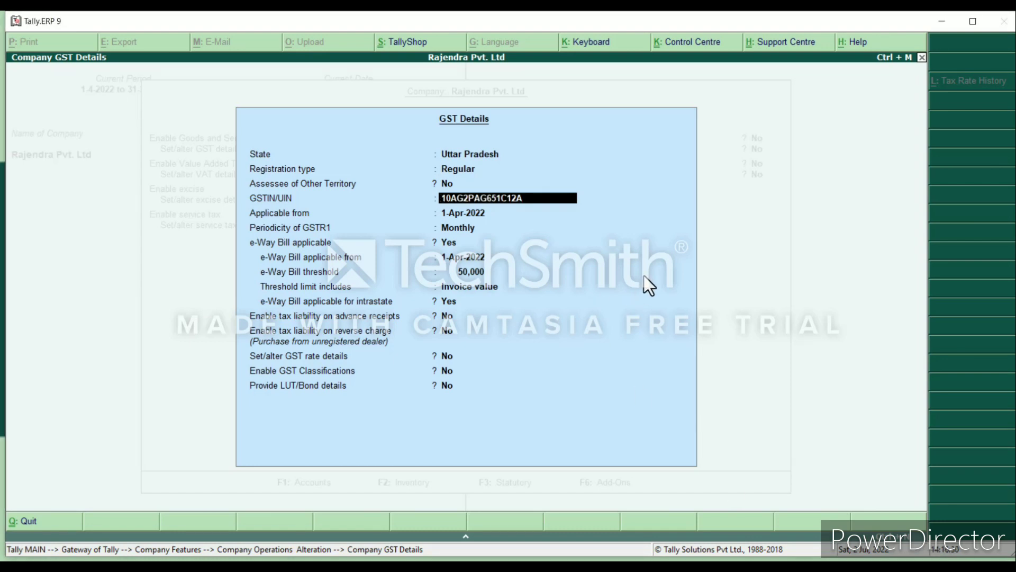
# Accept 1-Apr-2022 as the GST applicable date and Monthly as the periodicity of GSTR1.
pyautogui.press('Up')
pyautogui.press('Up')
pyautogui.press('Up')
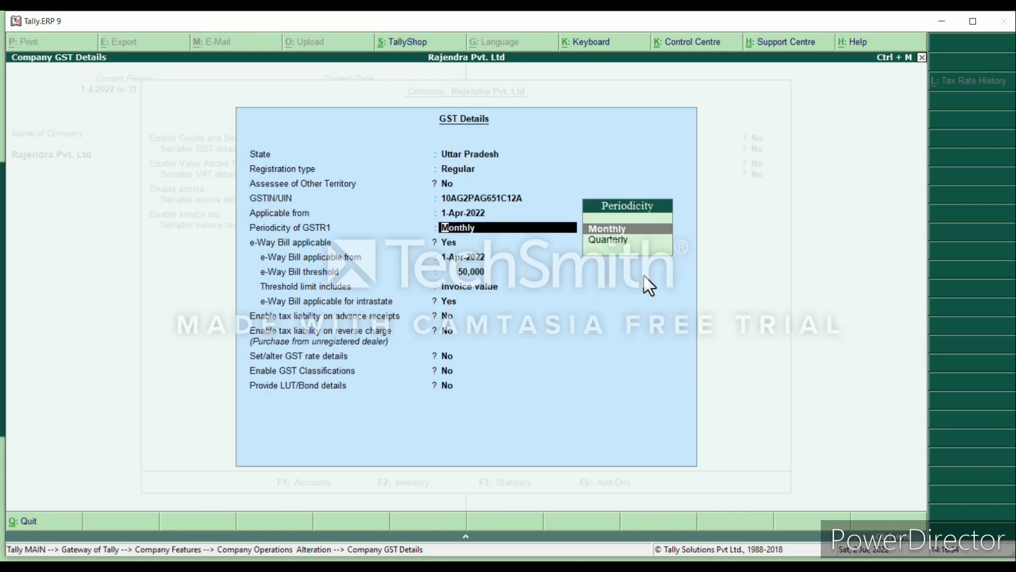
pyautogui.press('Up')
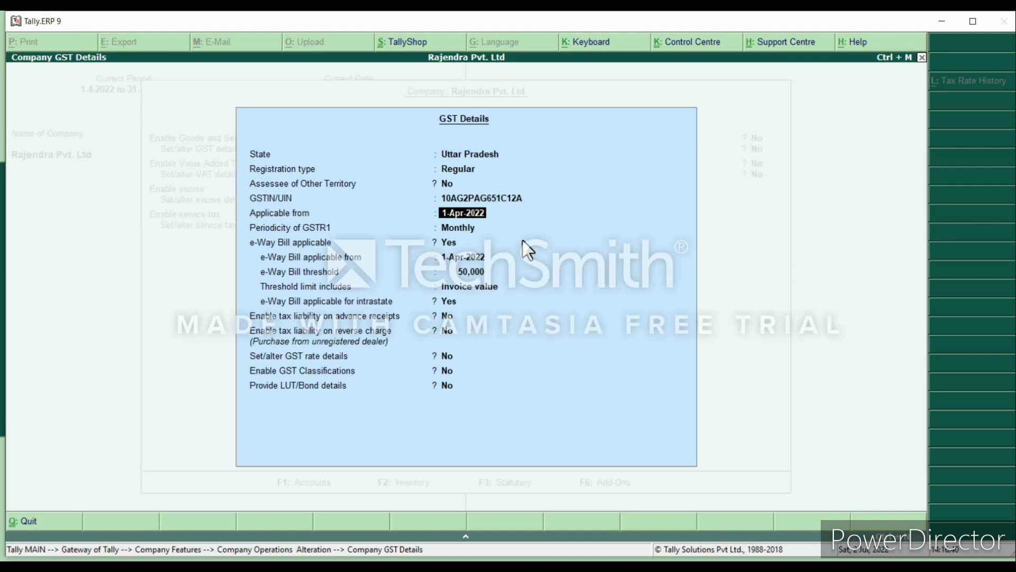
pyautogui.press('Return')
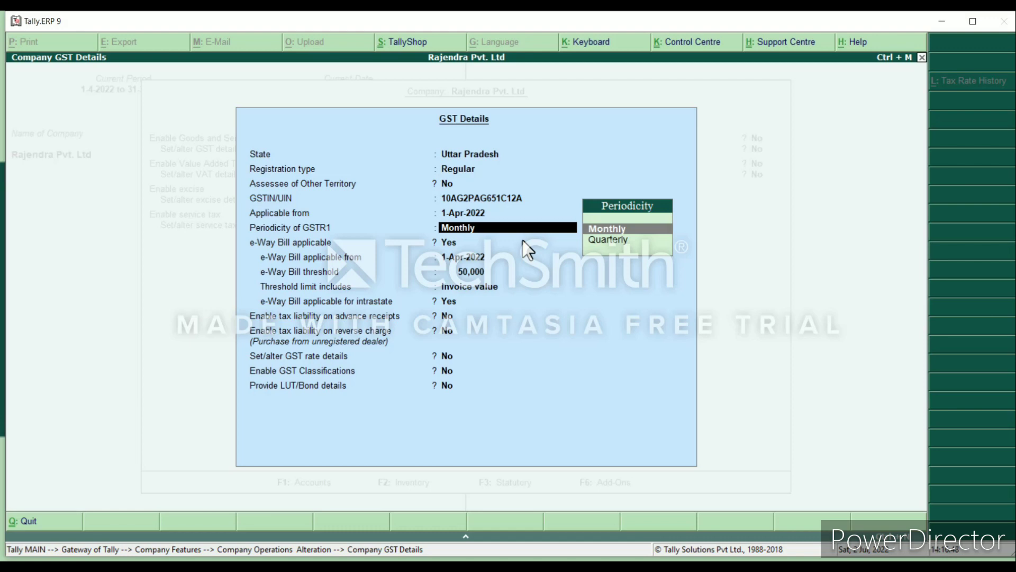
pyautogui.press('Down')
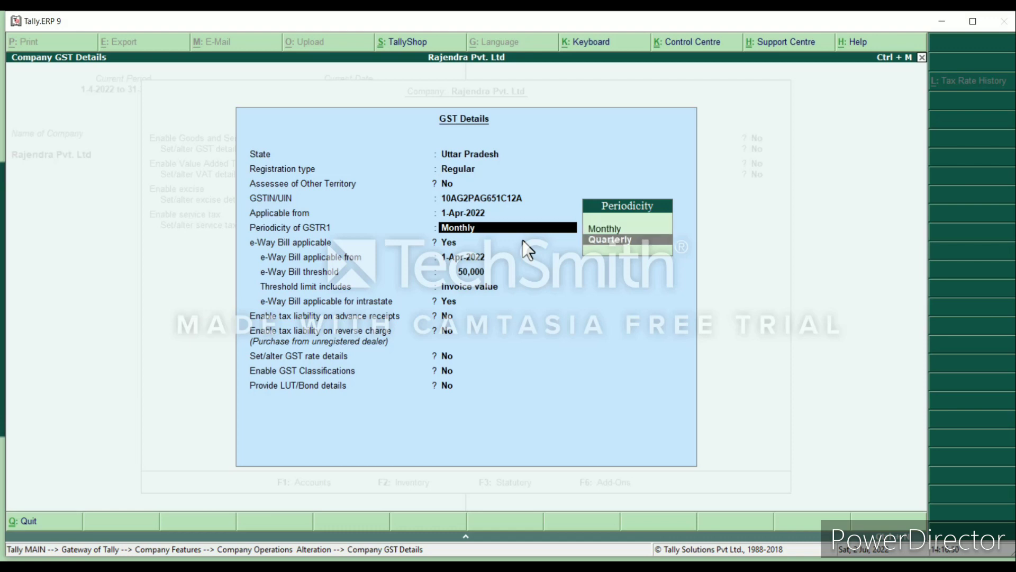
pyautogui.press('Up')
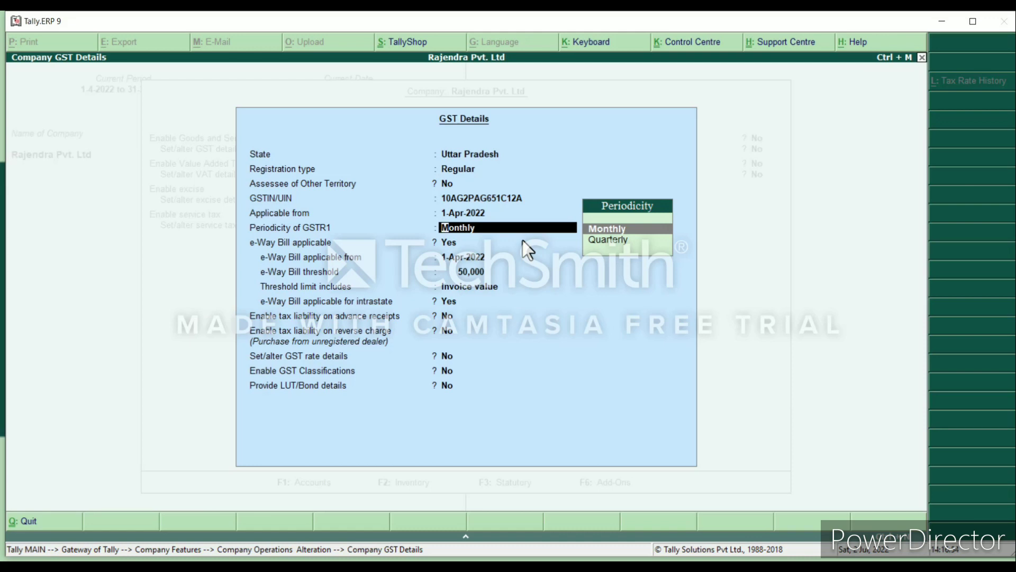
pyautogui.press('Return')
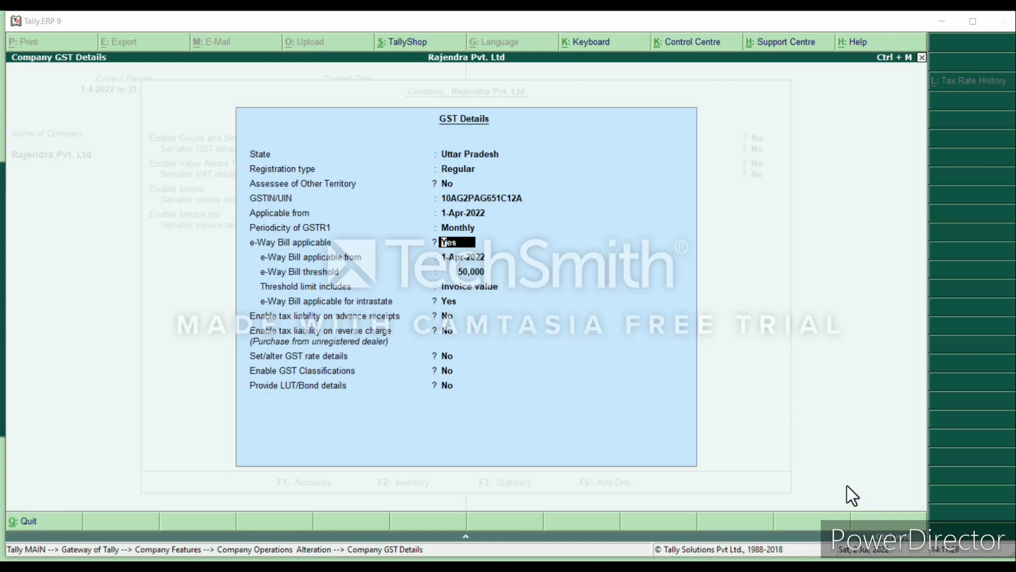
# Set e-Way Bill applicable to No and save the GST details with the remaining options at No.
pyautogui.click(847, 485)
pyautogui.write('n')
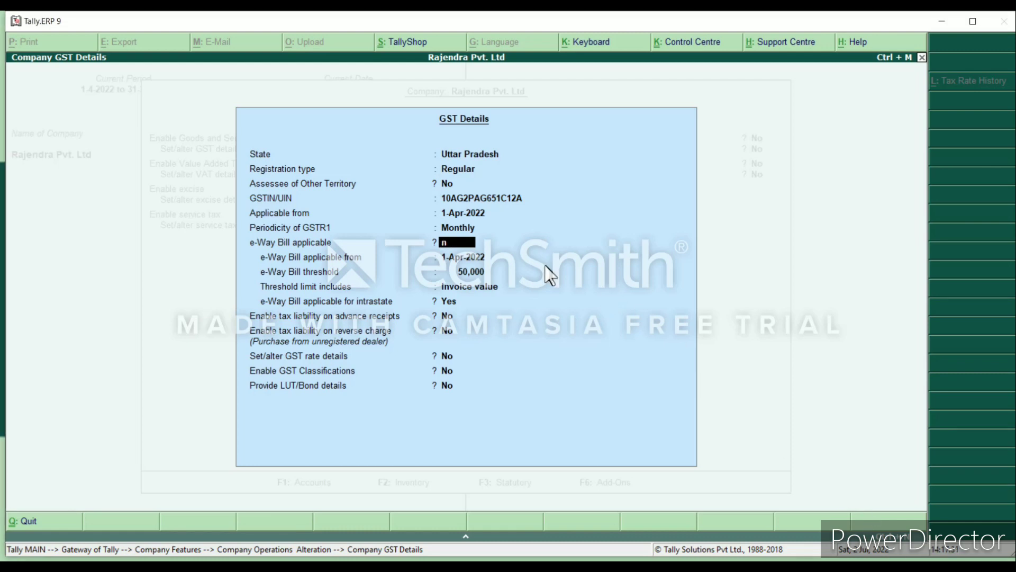
pyautogui.press('Return')
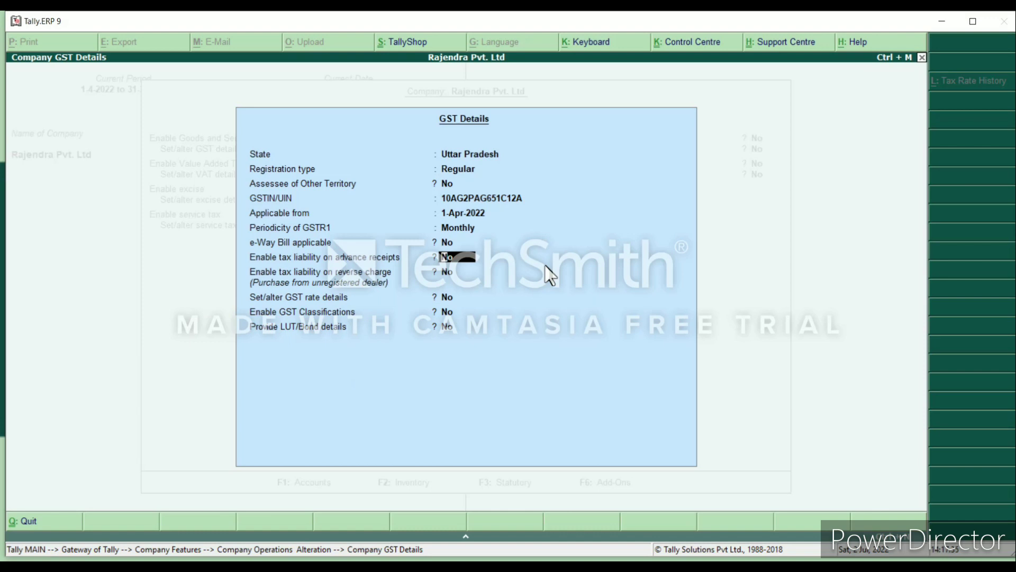
pyautogui.press('Return')
pyautogui.press('Return')
pyautogui.press('Return')
pyautogui.press('Return')
pyautogui.press('Return')
pyautogui.press('Return')
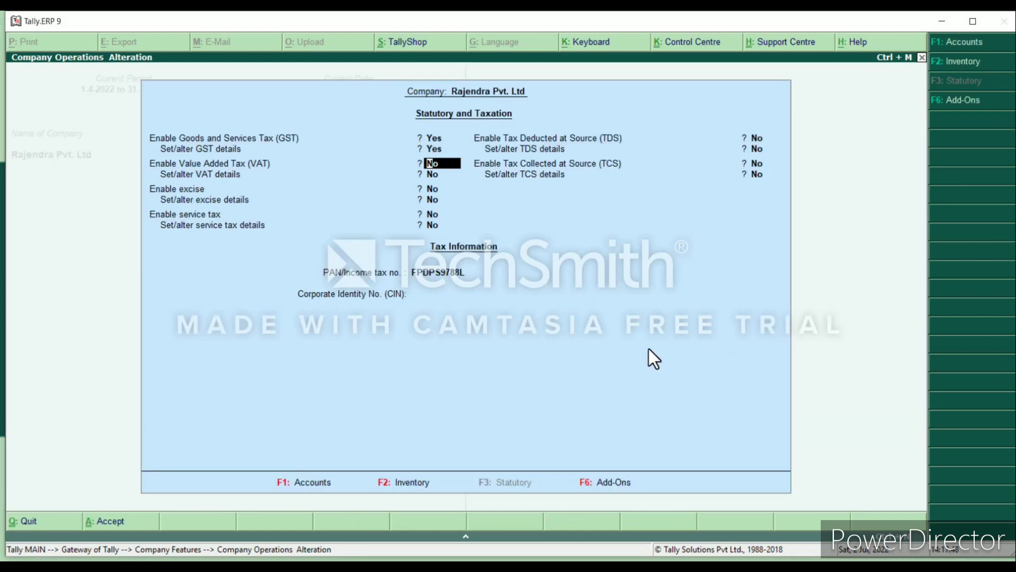
# Accept the Statutory and Taxation settings with VAT, excise and service tax at No, and return to the Gateway of Tally.
pyautogui.press('Return')
pyautogui.press('Return')
pyautogui.press('Return')
pyautogui.press('Return')
pyautogui.press('Return')
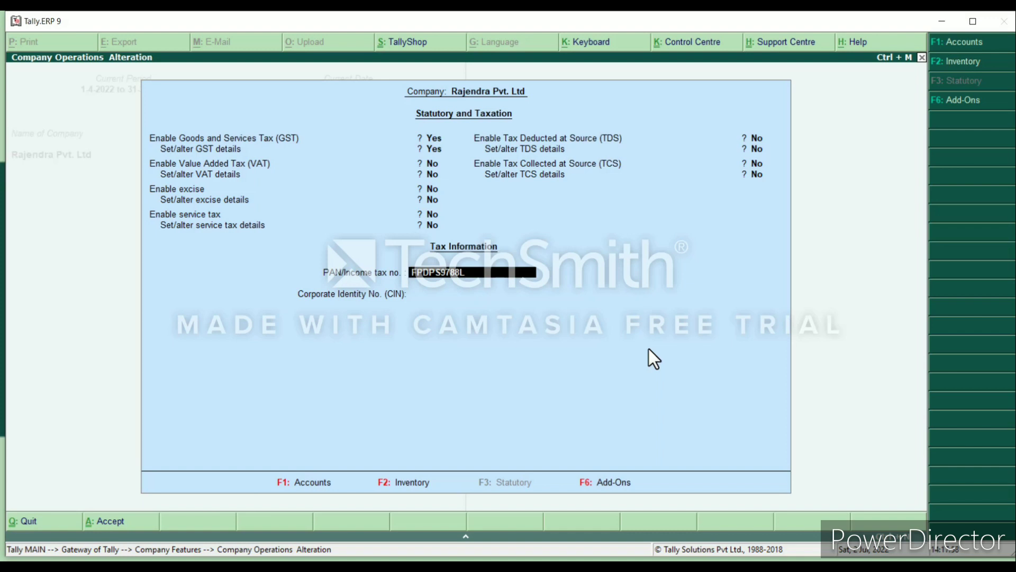
pyautogui.press('Return')
pyautogui.press('Return')
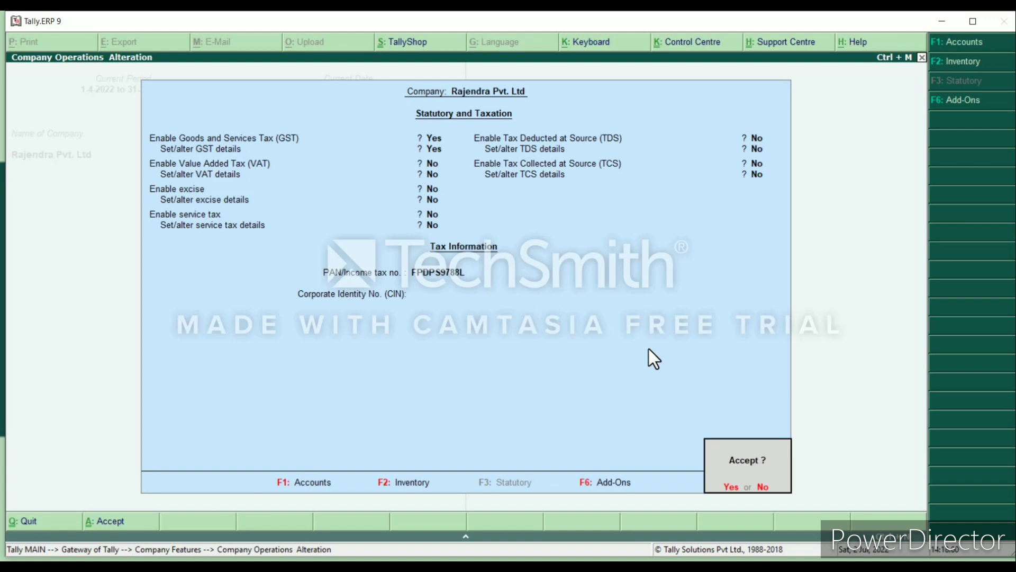
pyautogui.press('Return')
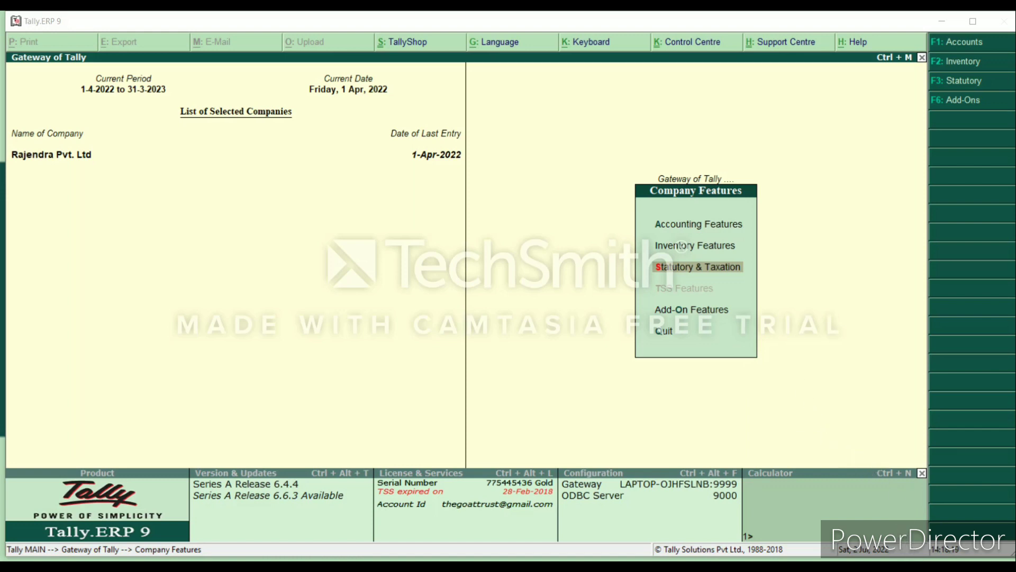
pyautogui.press('Escape')
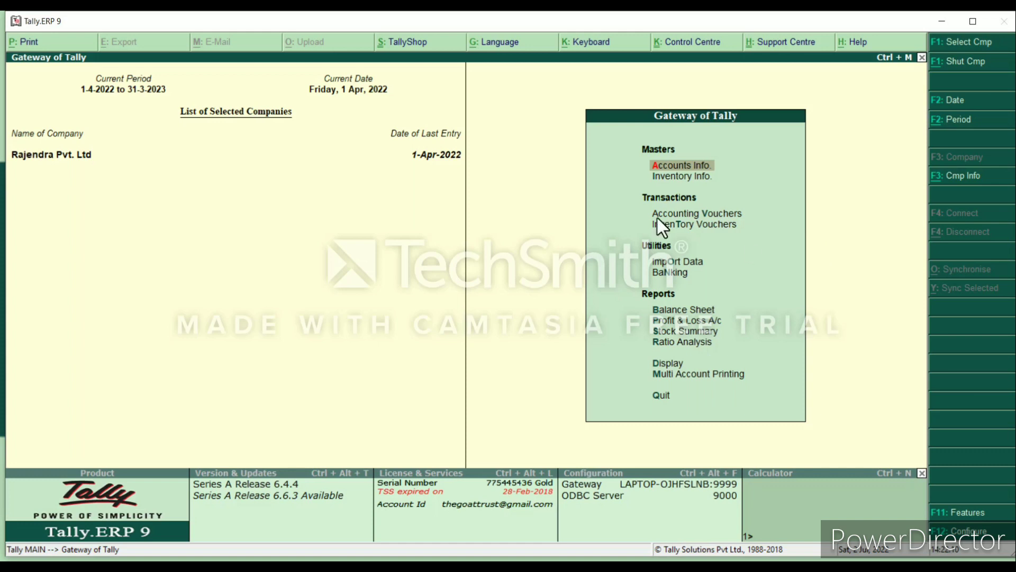
# Open the existing CGST ledger for alteration as a single ledger.
pyautogui.press('Down')
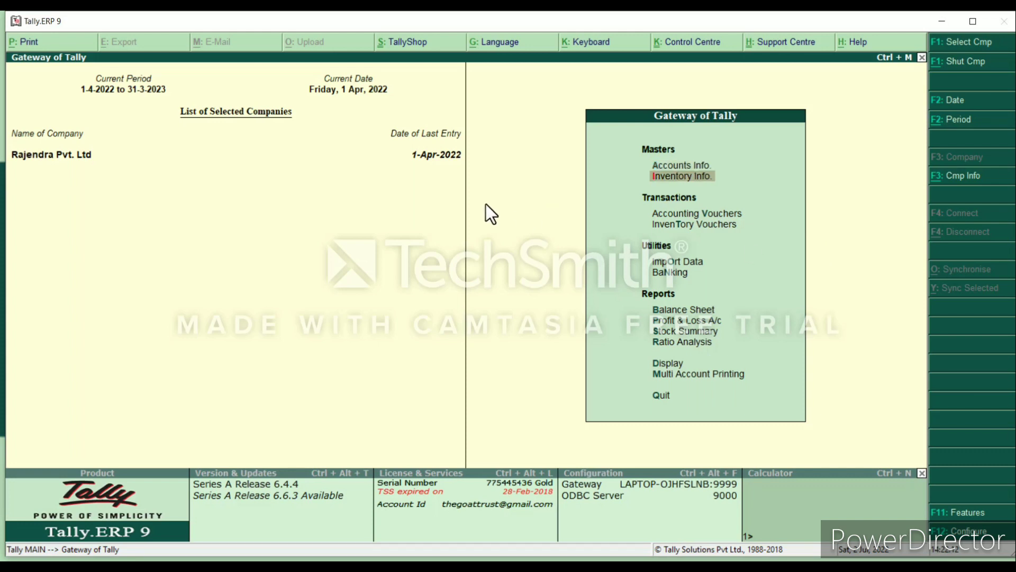
pyautogui.press('Up')
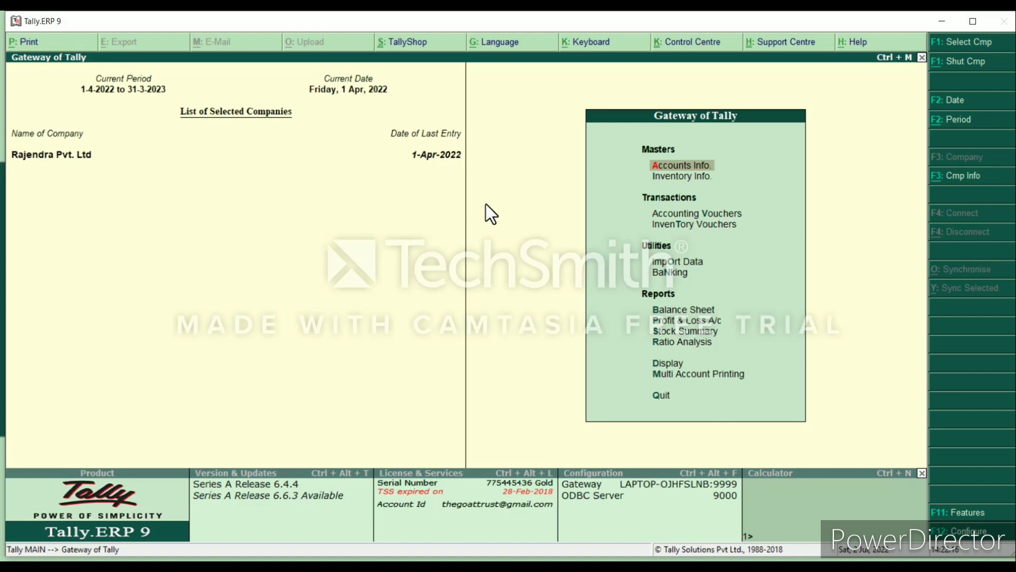
pyautogui.press('Return')
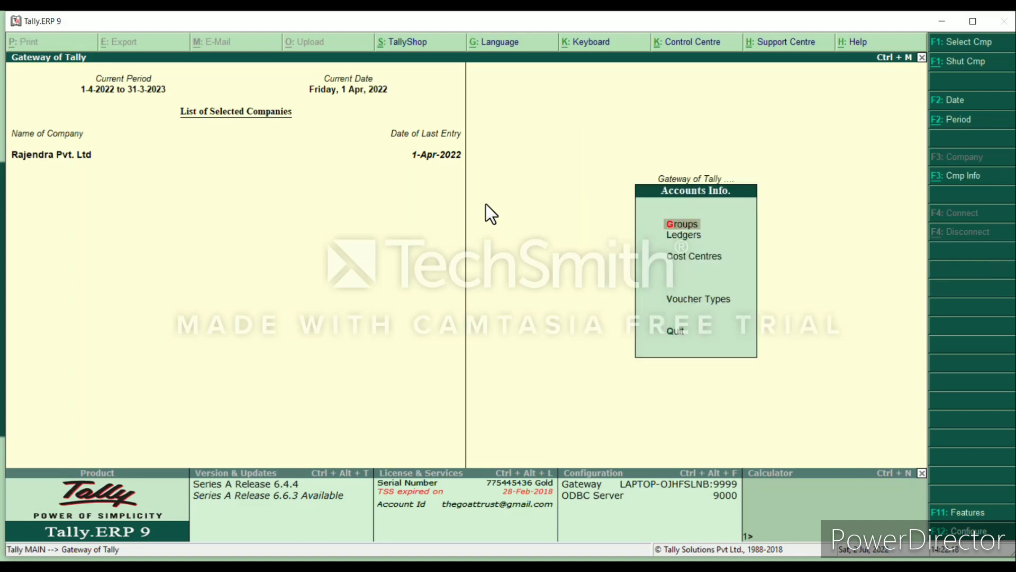
pyautogui.press('Down')
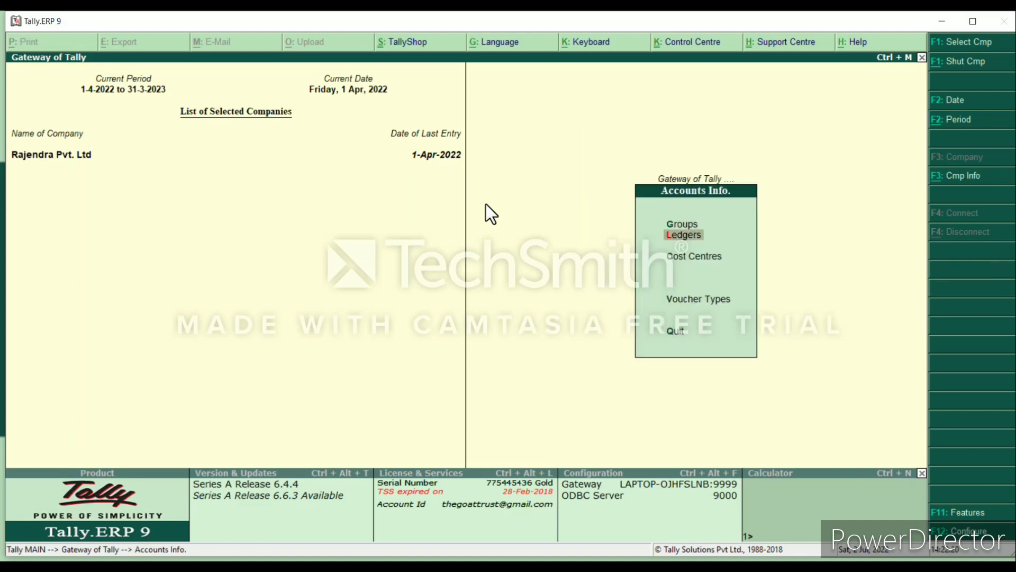
pyautogui.press('Return')
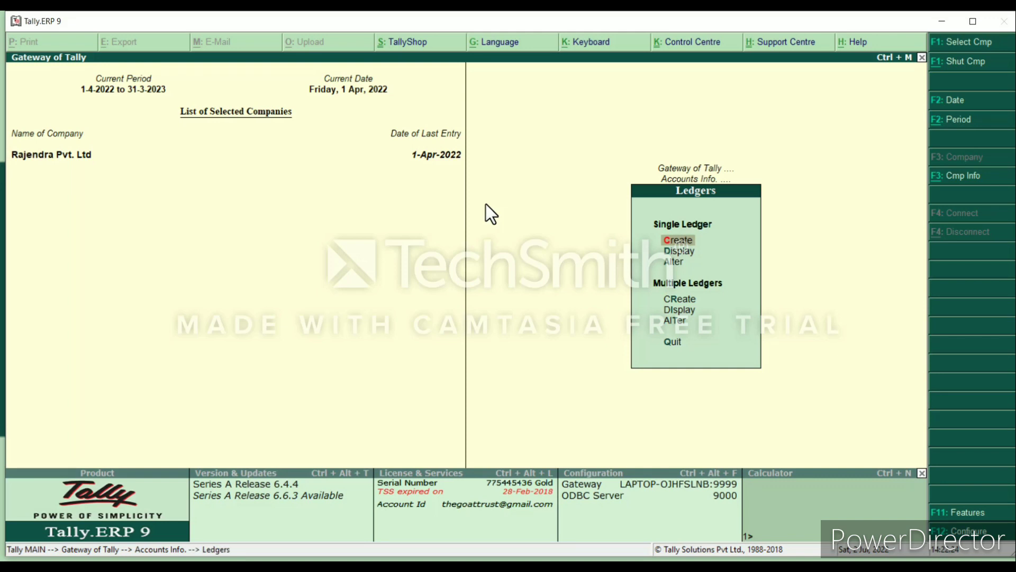
pyautogui.press('Down')
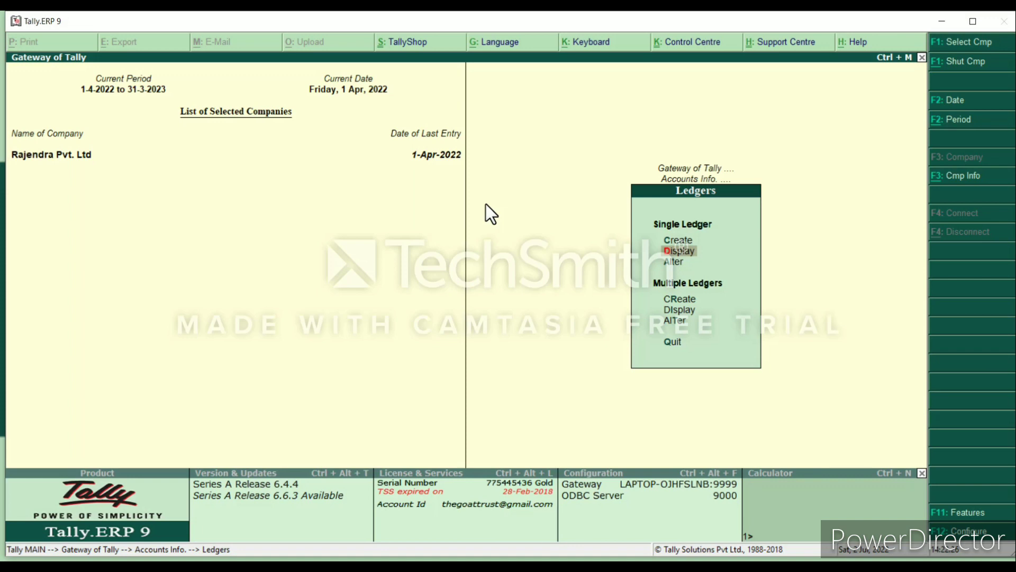
pyautogui.press('Down')
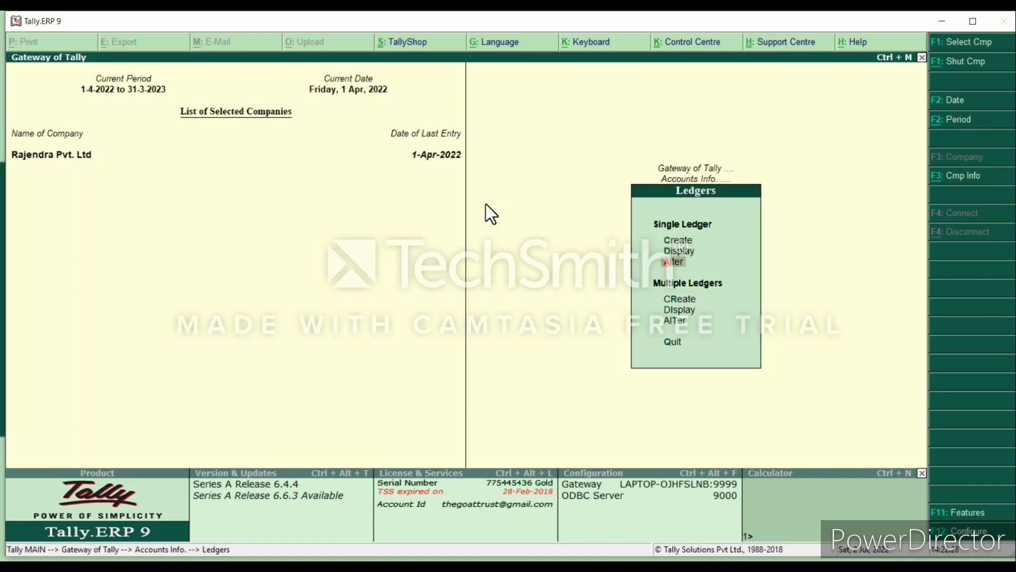
pyautogui.press('Return')
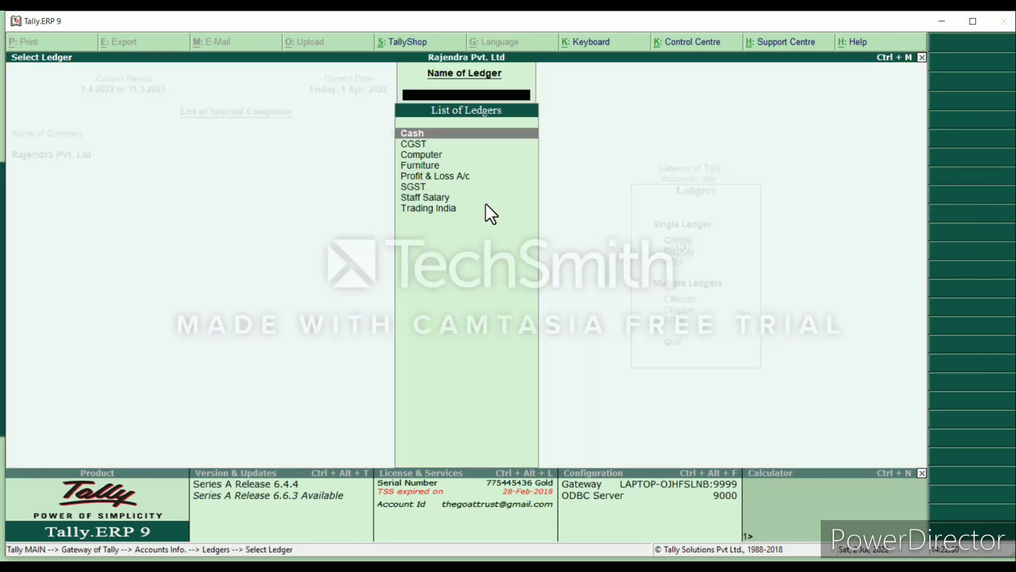
pyautogui.press('Down')
pyautogui.press('Return')
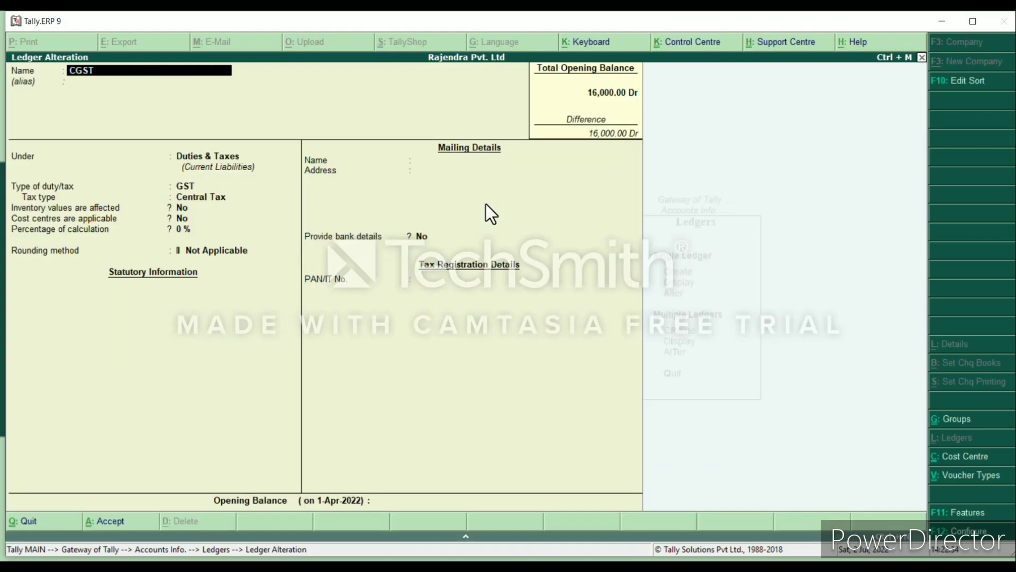
# Keep the CGST ledger under Duties & Taxes with GST as the duty type and Central Tax as the tax type.
pyautogui.press('Return')
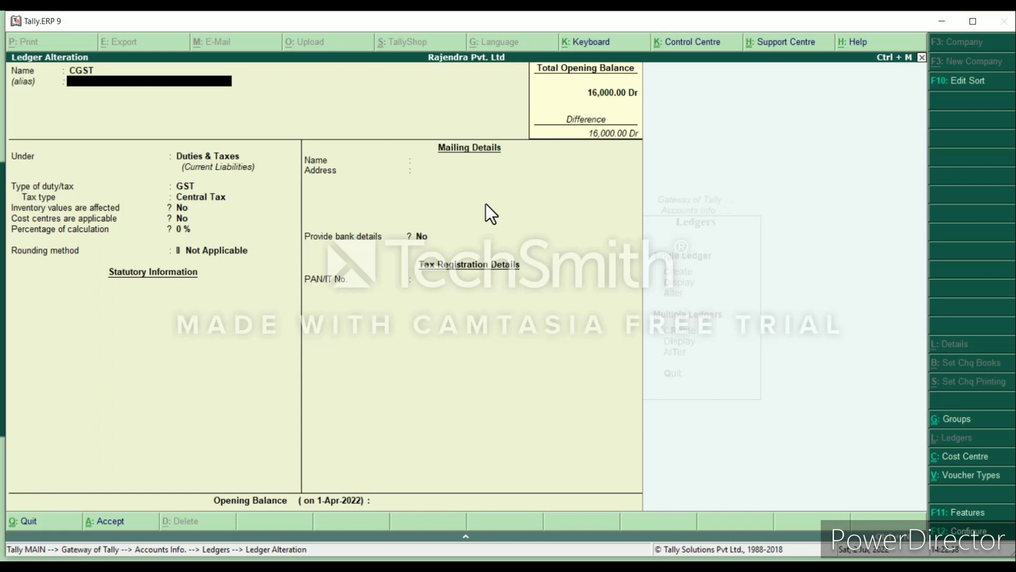
pyautogui.press('Return')
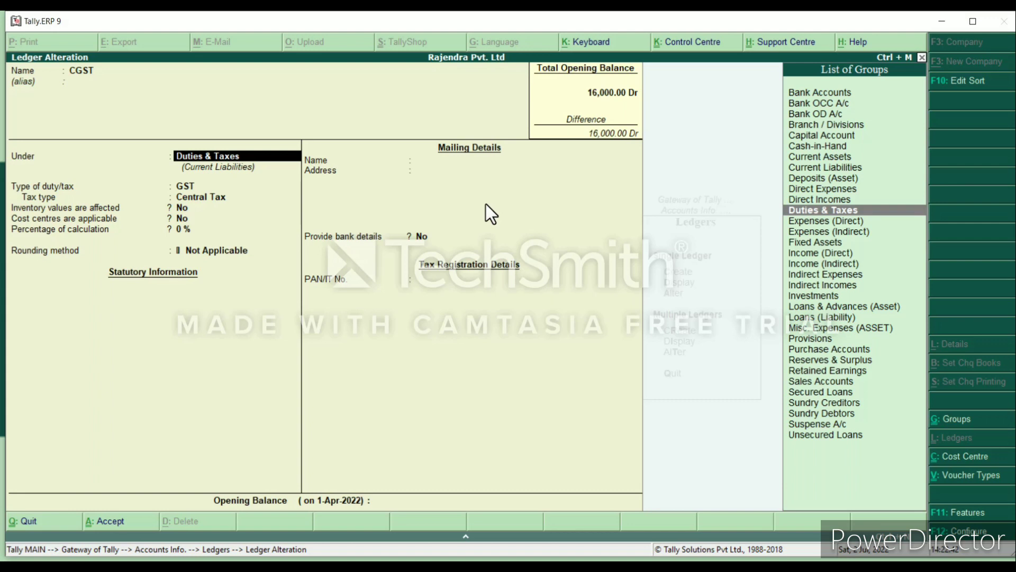
pyautogui.press('Return')
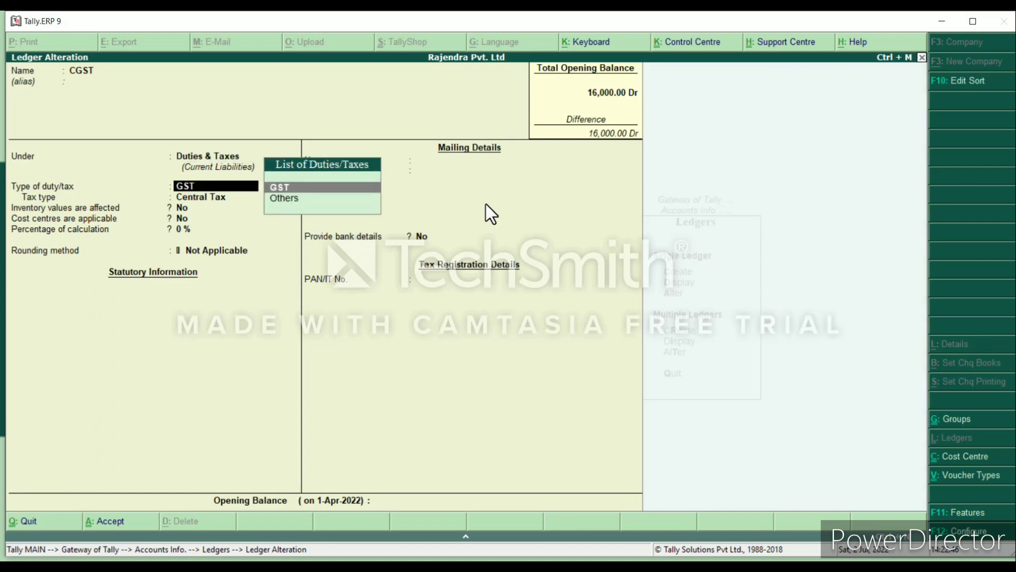
pyautogui.press('Return')
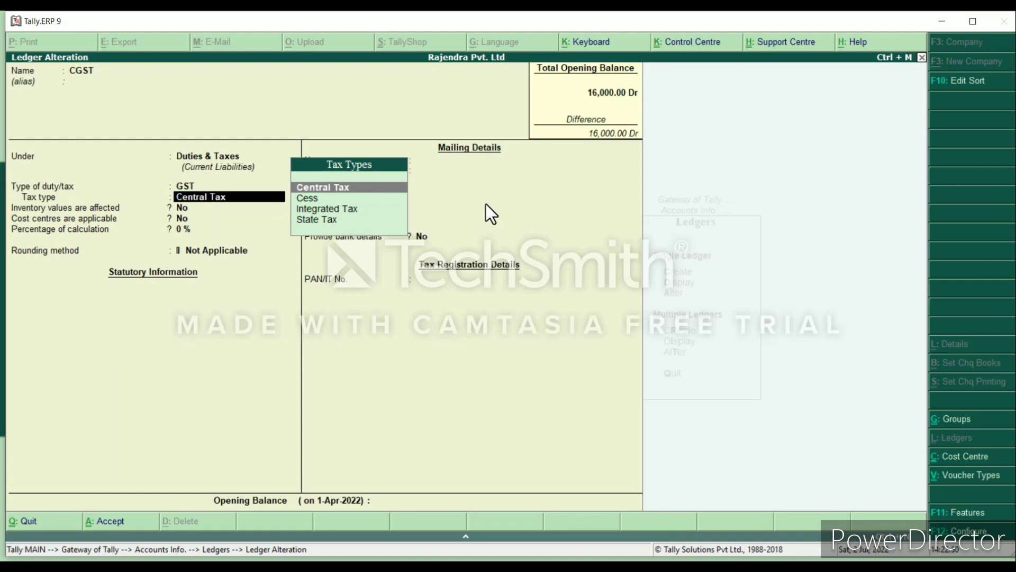
pyautogui.press('Return')
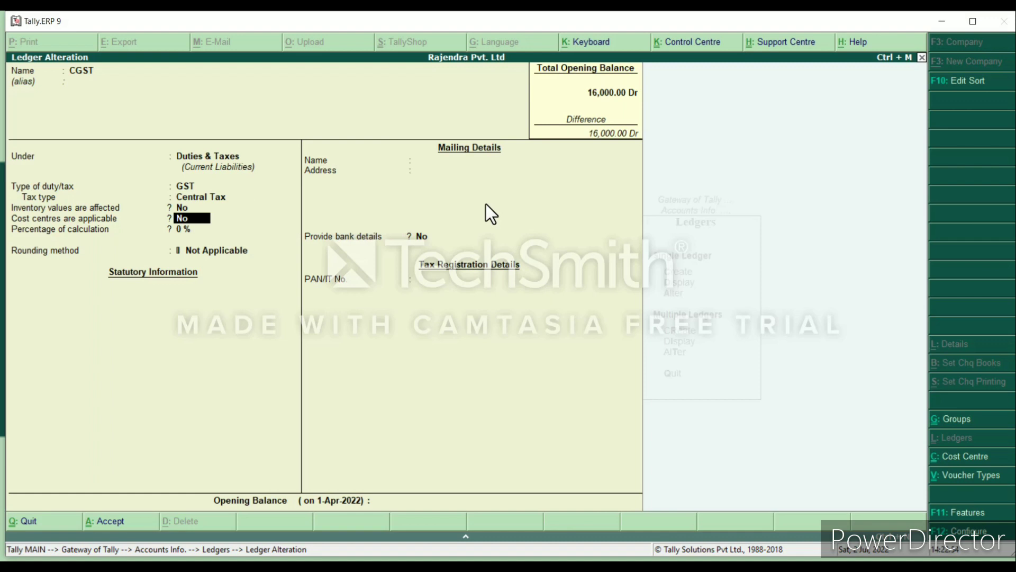
# Accept the remaining CGST settings with 0 % calculation and rounding Not Applicable, and save the ledger without an opening balance.
pyautogui.press('Return')
pyautogui.press('Return')
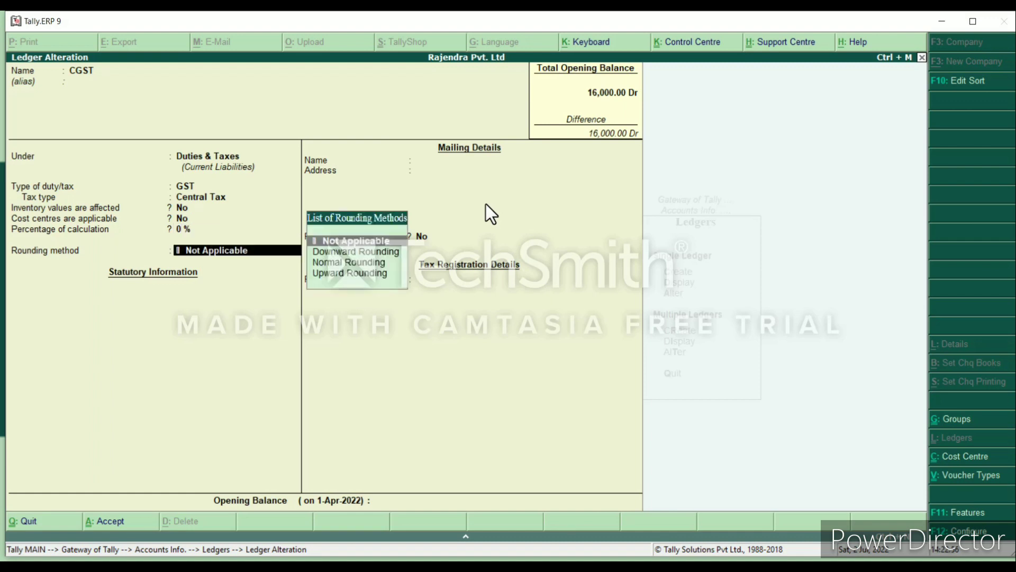
pyautogui.press('Return')
pyautogui.press('Return')
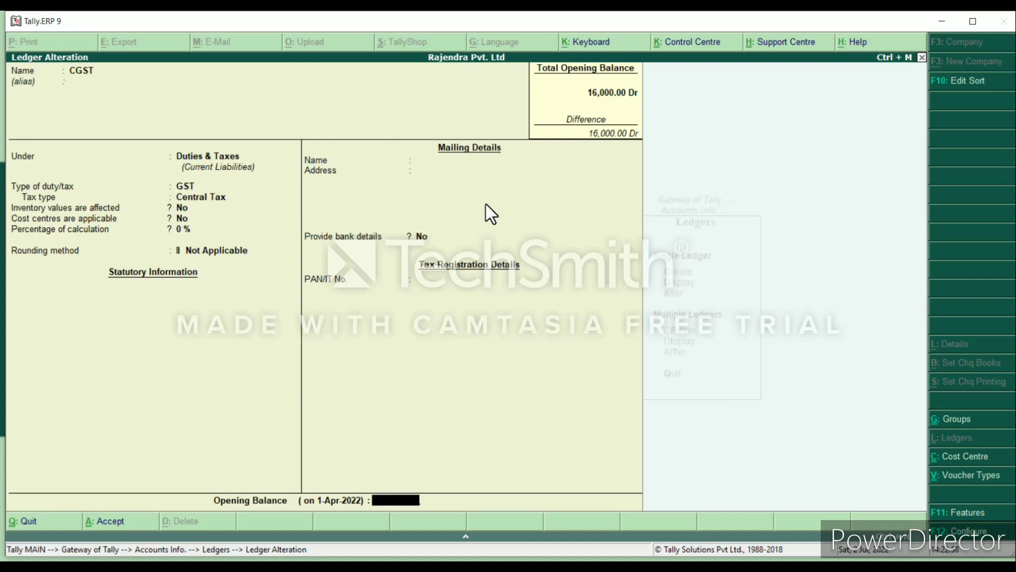
pyautogui.press('Return')
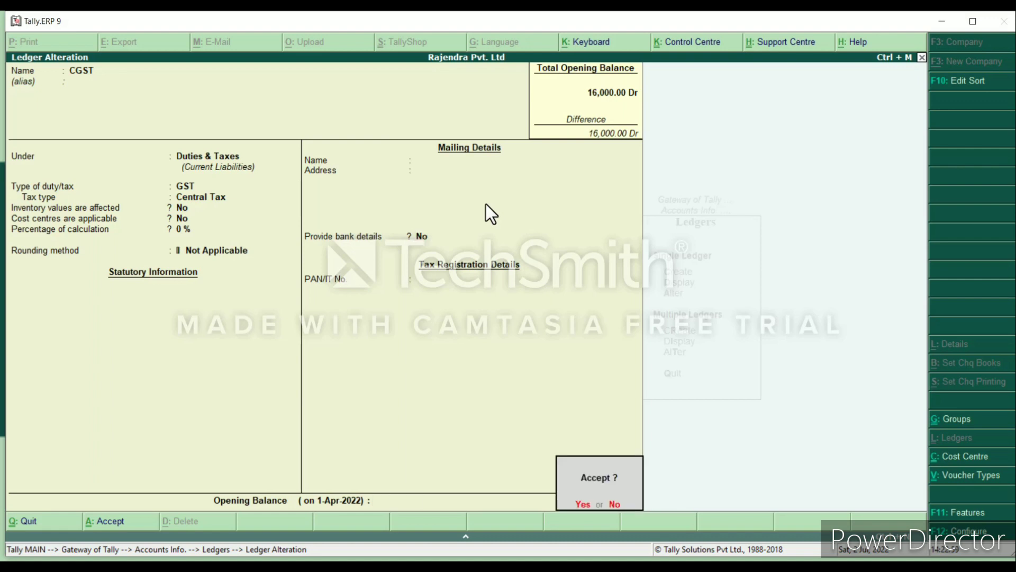
pyautogui.press('Return')
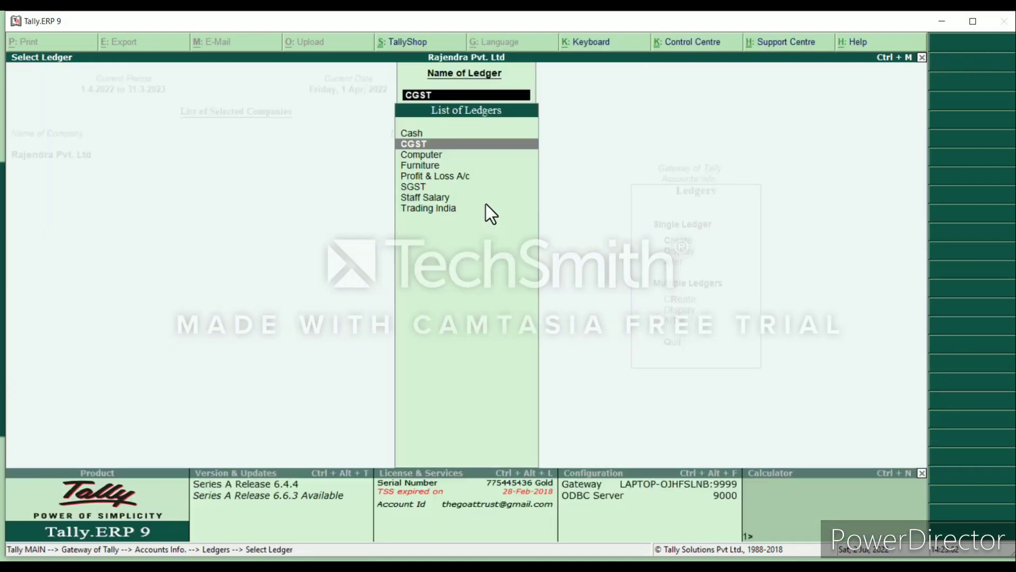
# Open the SGST ledger for alteration.
pyautogui.press('Down')
pyautogui.press('Down')
pyautogui.press('Down')
pyautogui.press('Down')
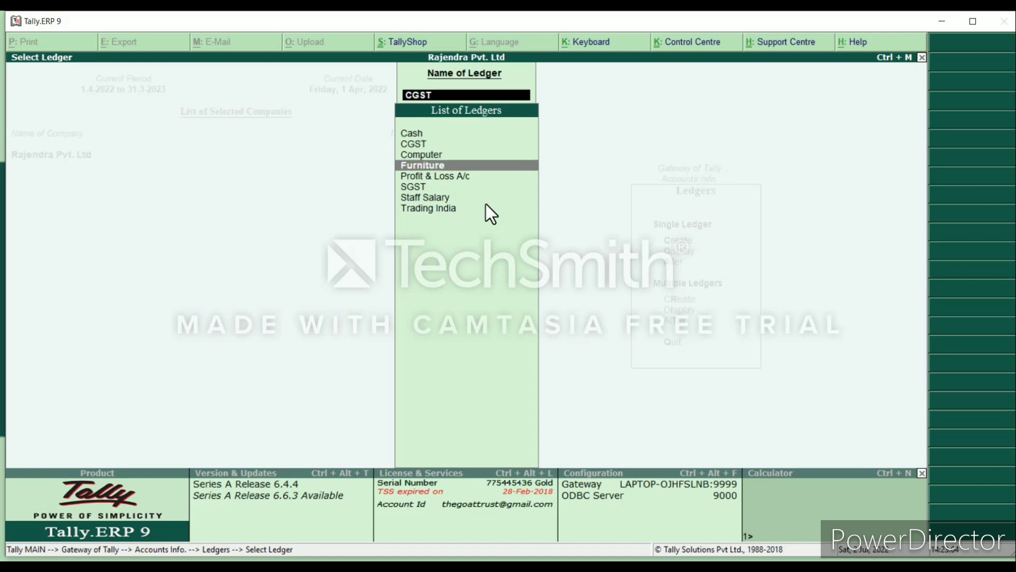
pyautogui.press('Return')
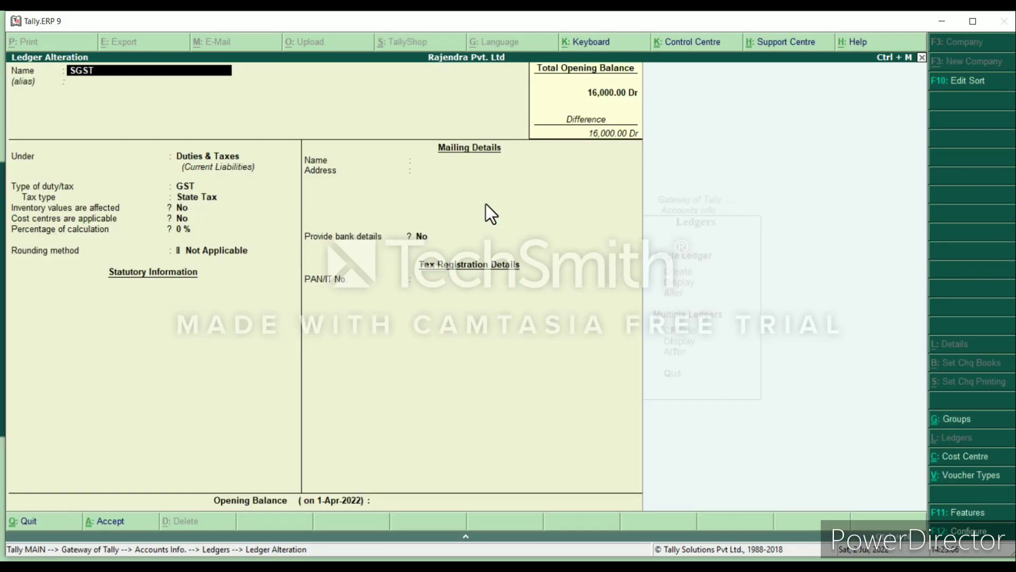
# Keep the SGST ledger under Duties & Taxes with GST as the duty type and State Tax as the tax type.
pyautogui.press('Return')
pyautogui.press('Return')
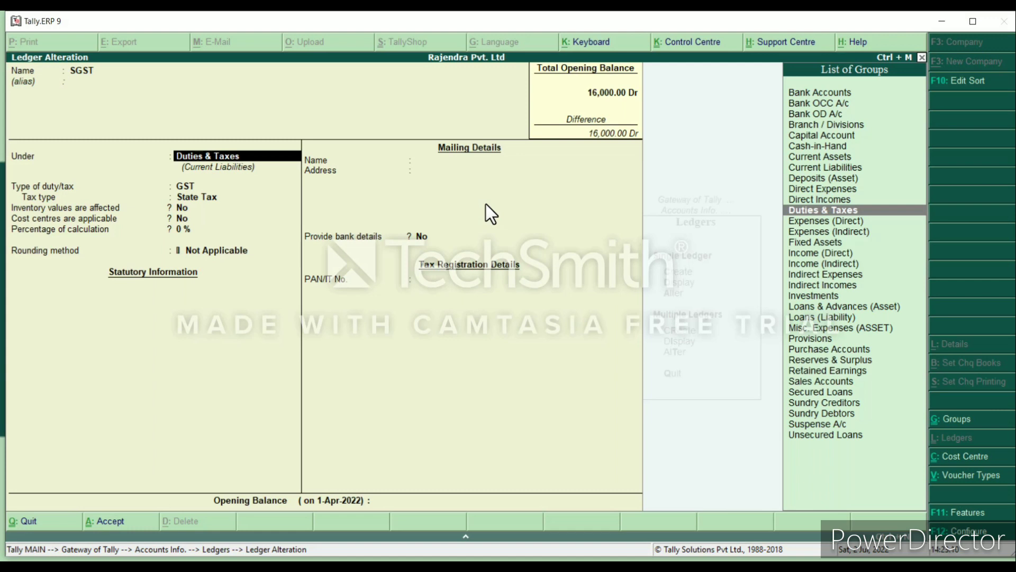
pyautogui.press('Return')
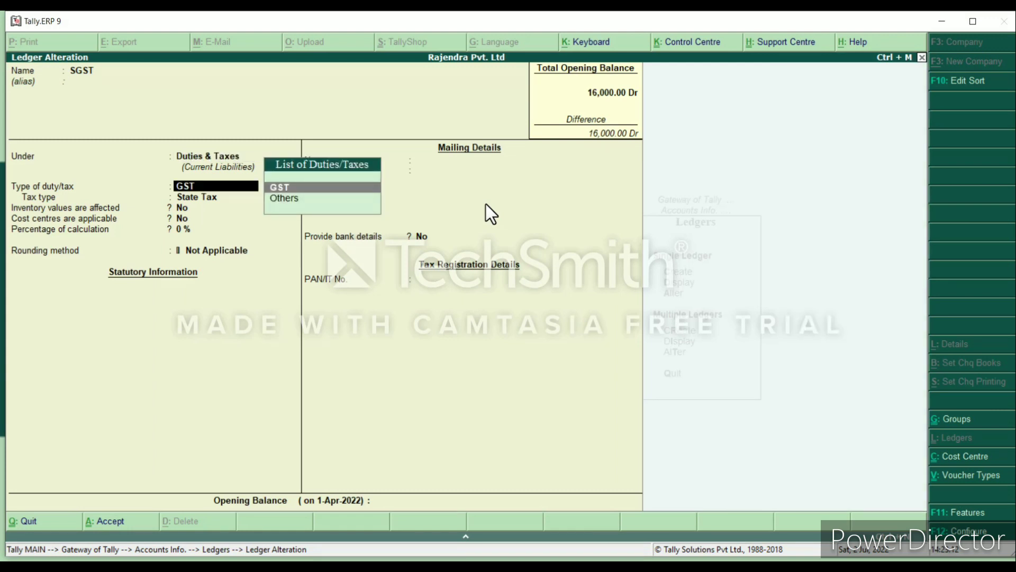
pyautogui.press('Return')
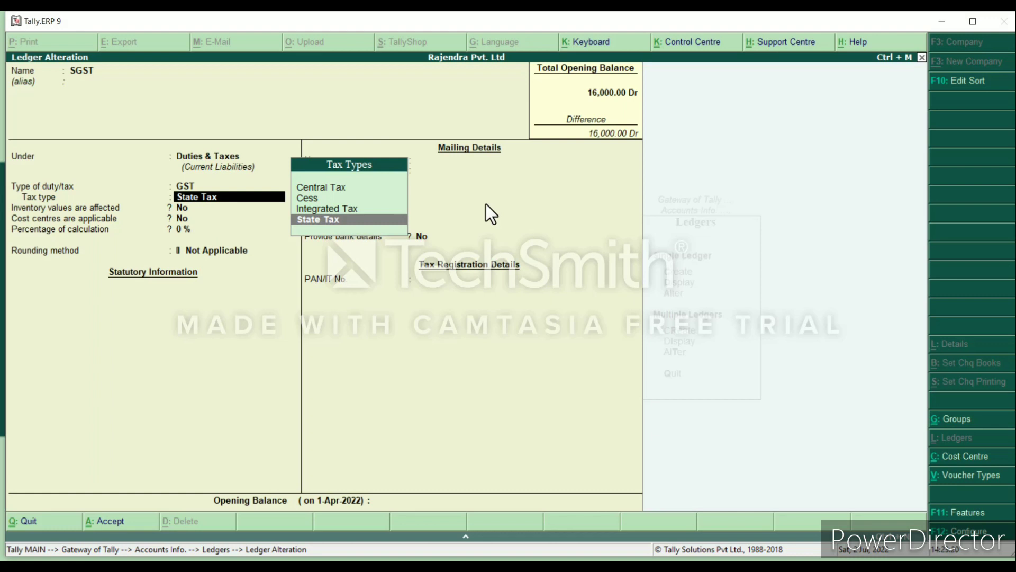
pyautogui.press('Return')
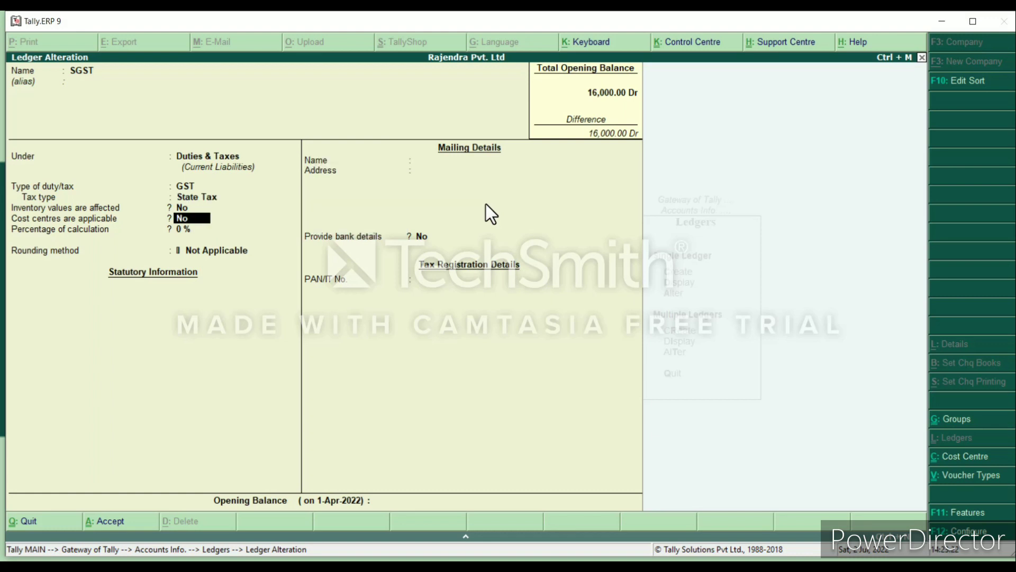
# Accept the remaining SGST settings with cost centres and bank details at No, and save the ledger.
pyautogui.press('Return')
pyautogui.press('Return')
pyautogui.press('Return')
pyautogui.press('Return')
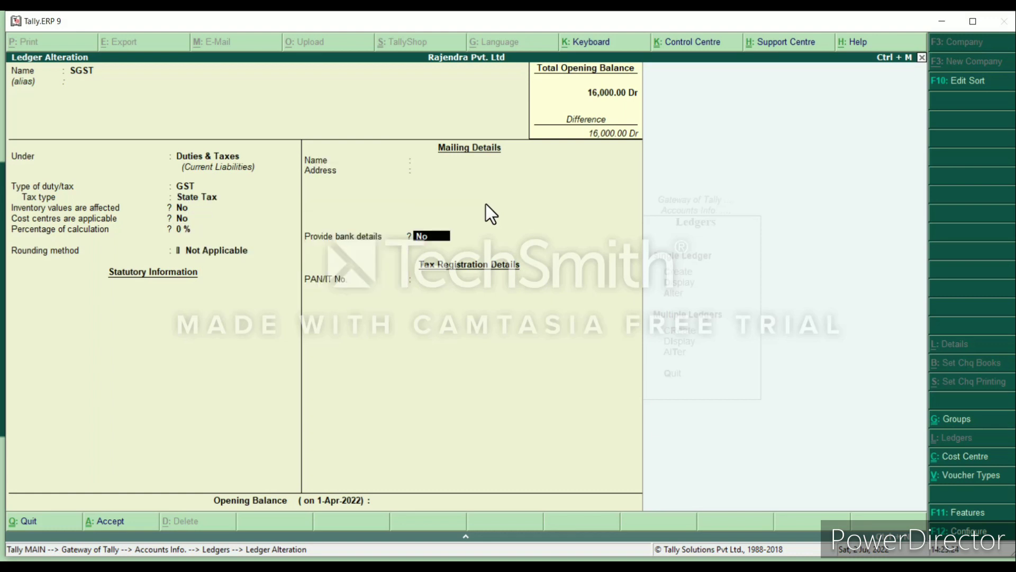
pyautogui.press('Return')
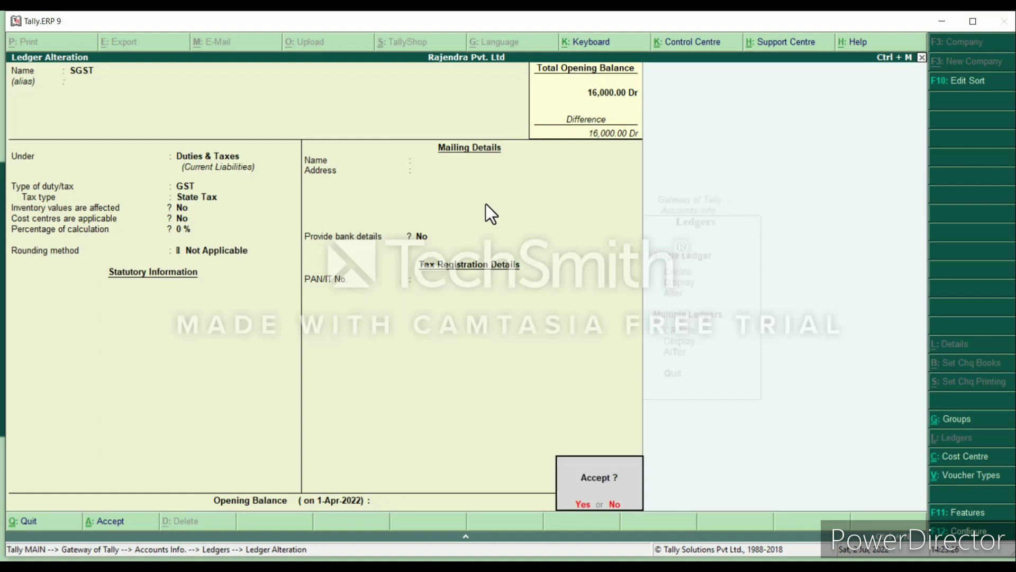
pyautogui.press('Return')
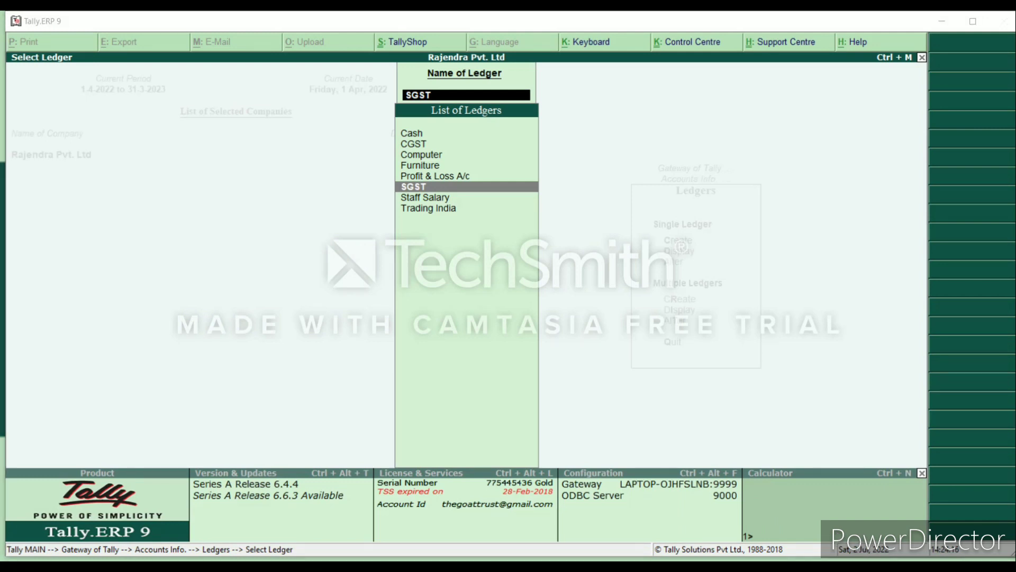
# Leave ledger alteration and start a new single ledger named IGST under Duties & Taxes.
pyautogui.click(681, 247)
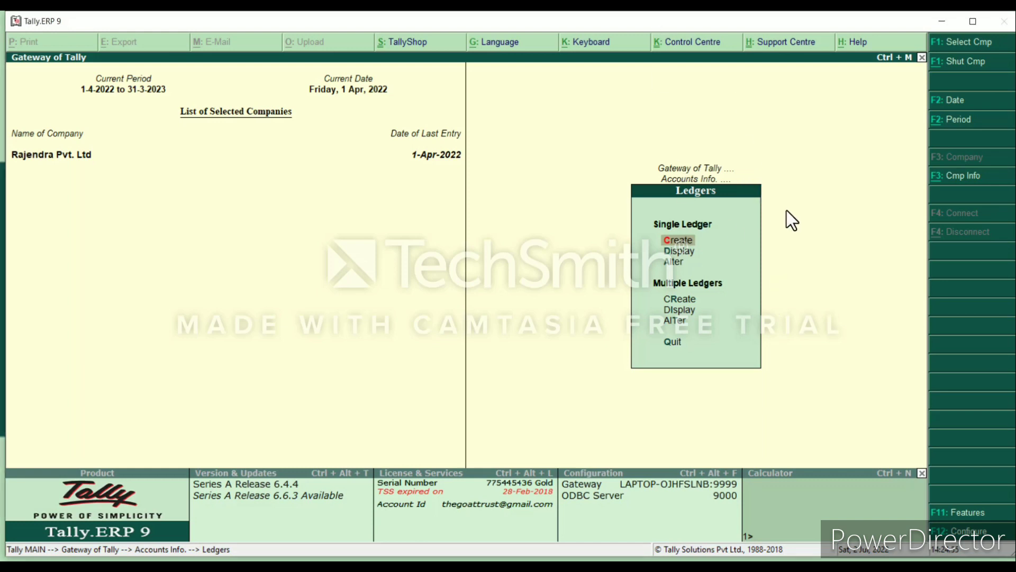
pyautogui.press('Return')
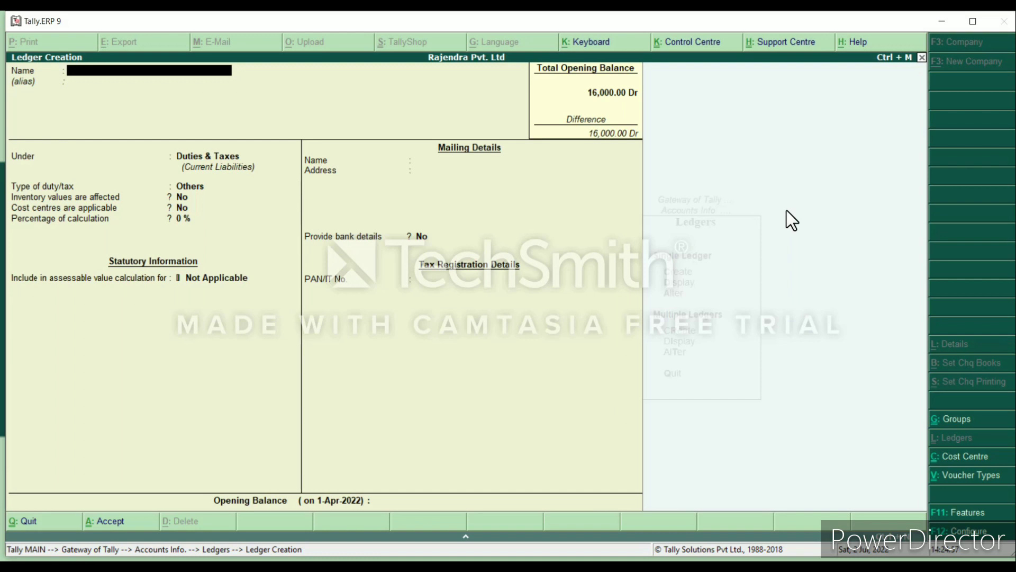
pyautogui.write('IGST')
pyautogui.press('Return')
pyautogui.press('Return')
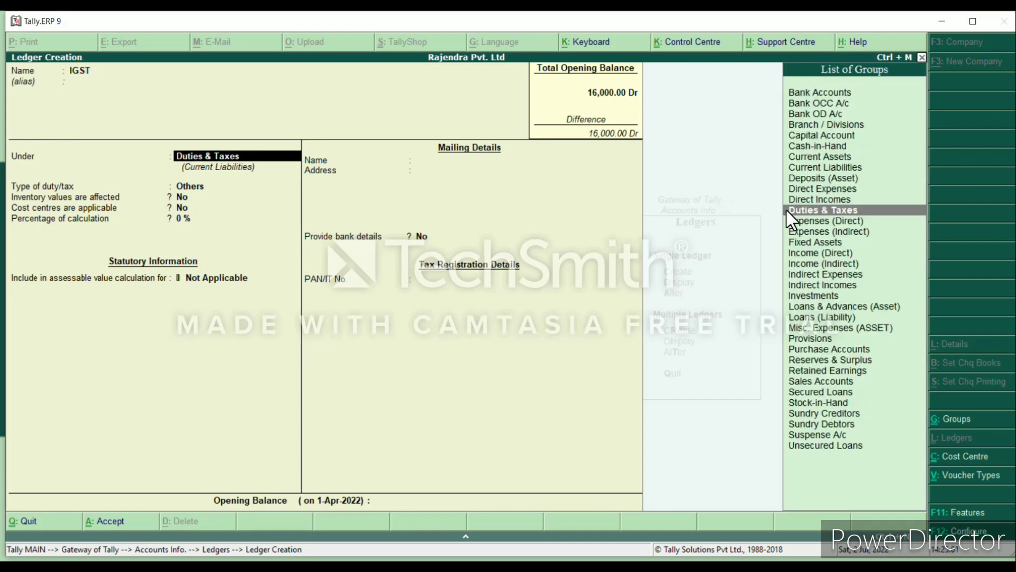
pyautogui.press('Return')
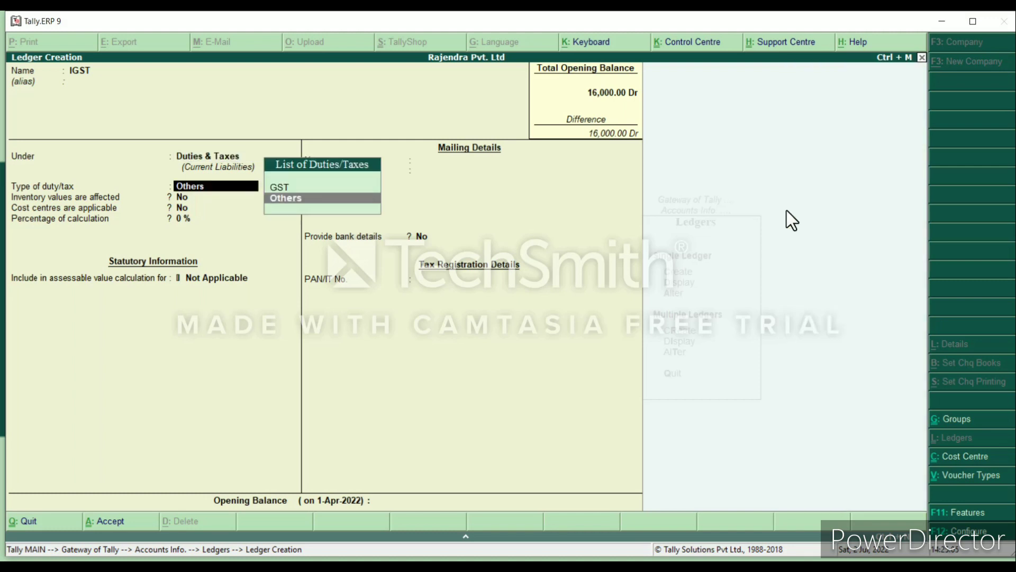
# Set the IGST ledger's type of duty/tax to GST and its tax type to Integrated Tax.
pyautogui.press('Up')
pyautogui.press('Return')
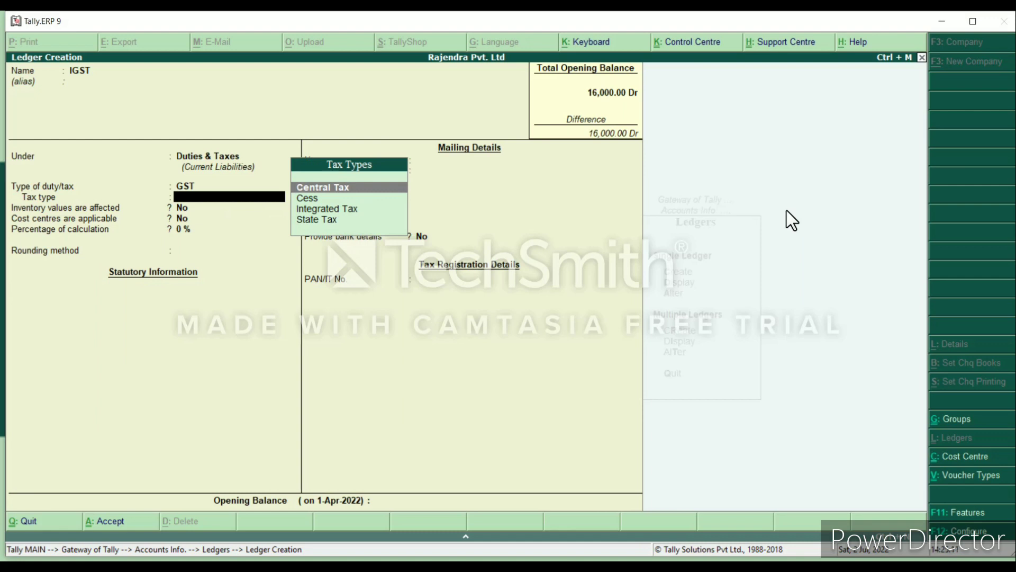
pyautogui.press('Down')
pyautogui.press('Down')
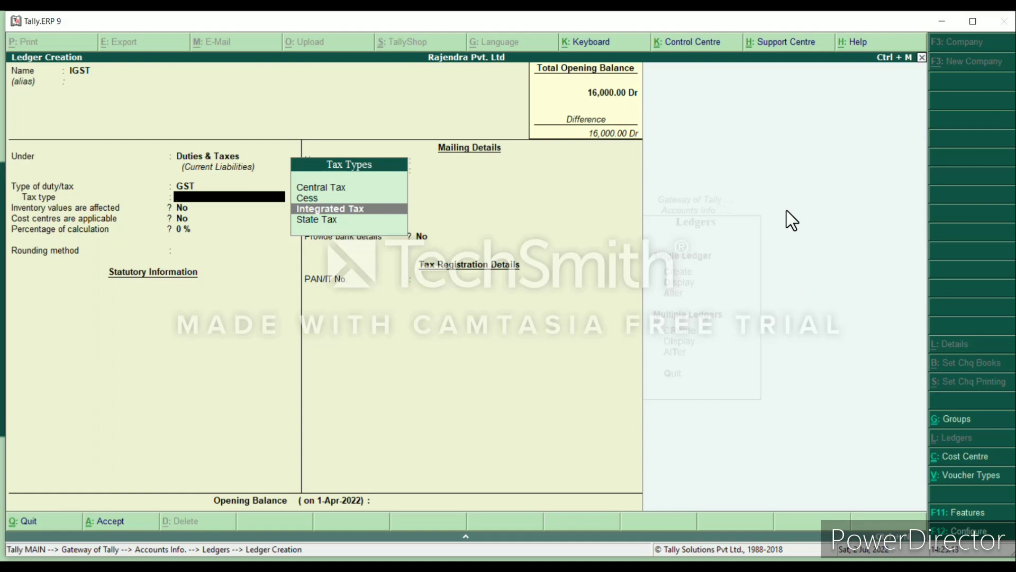
pyautogui.press('Return')
# Accept the remaining IGST options with 0 % calculation and rounding Not Applicable, and save the ledger.
pyautogui.press('Return')
pyautogui.press('Return')
pyautogui.press('Return')
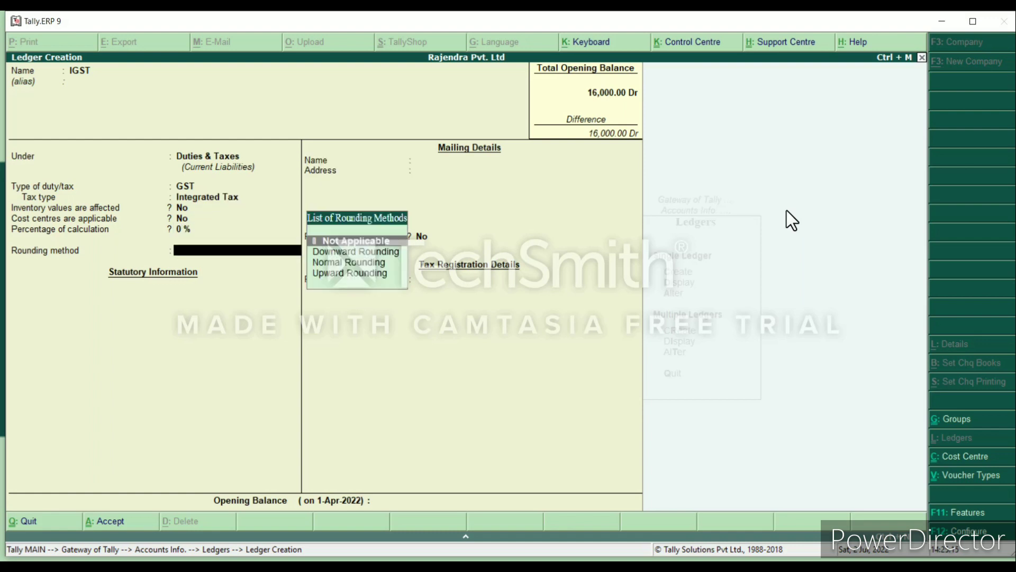
pyautogui.press('Return')
pyautogui.press('Return')
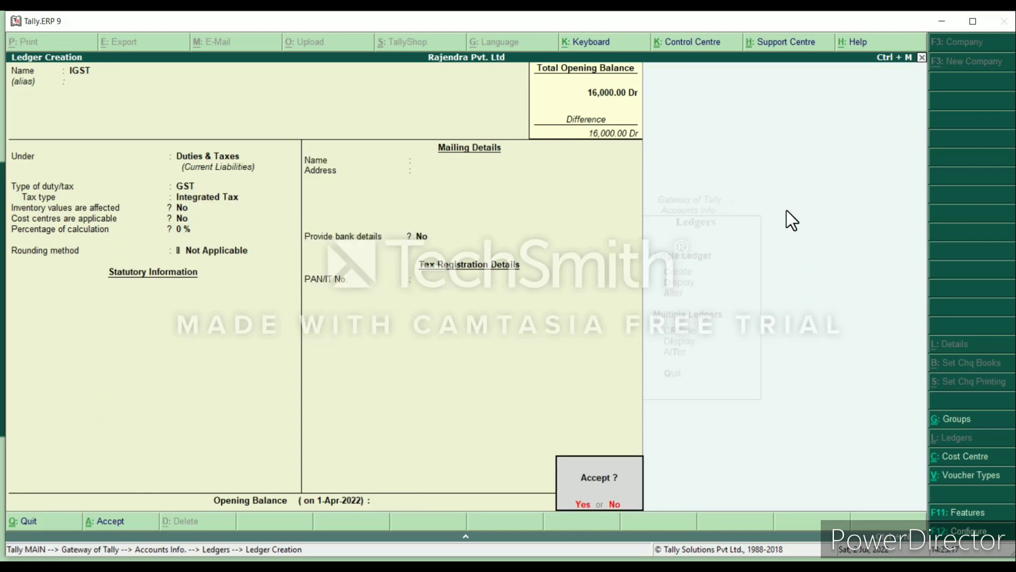
pyautogui.press('Return')
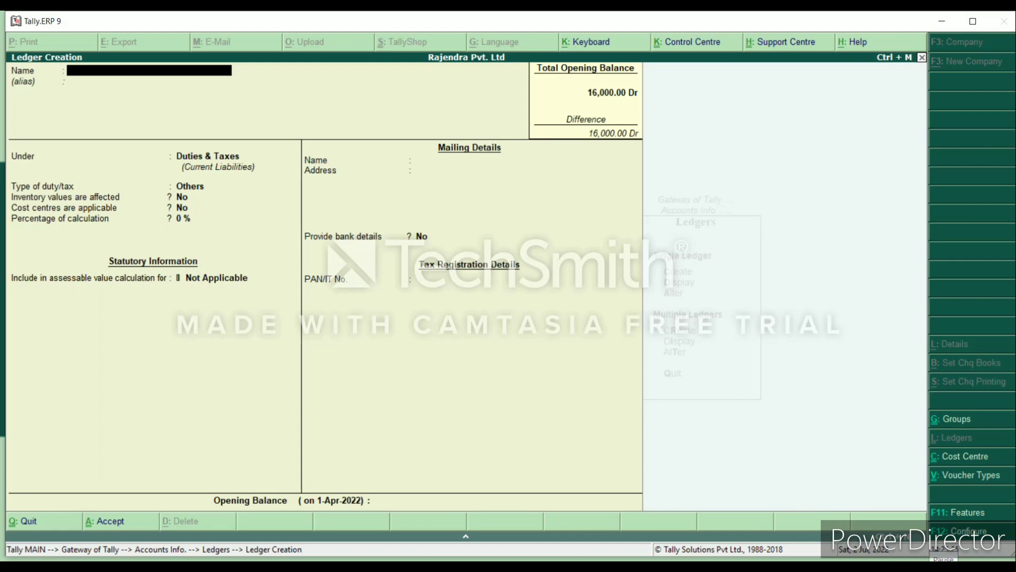
# Leave ledger creation and return to the Gateway of Tally.
pyautogui.press('Escape')
pyautogui.press('Escape')
pyautogui.press('Escape')
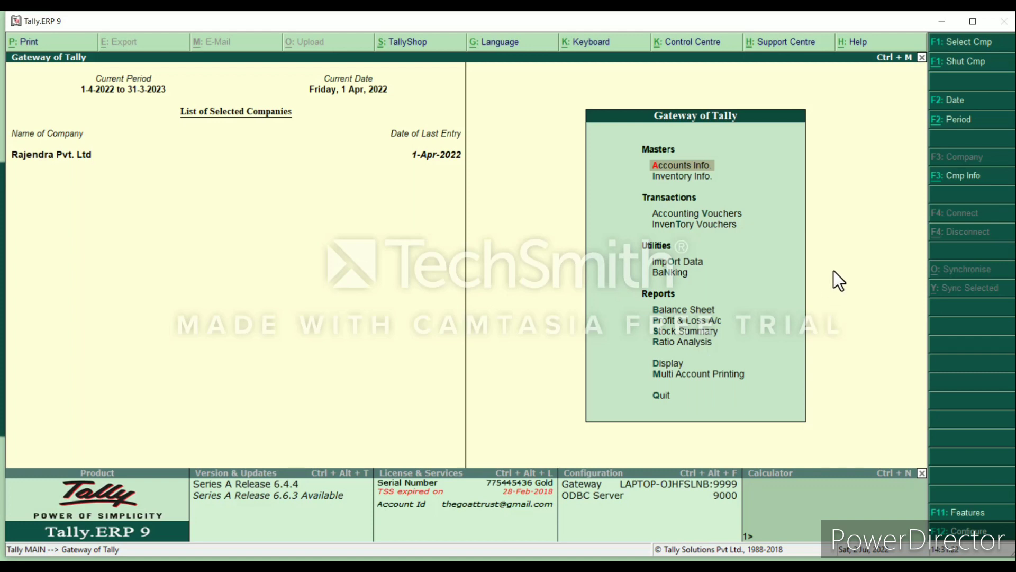
# Open the creation form for a new single ledger in Accounts Info.
pyautogui.press('Down')
pyautogui.press('Up')
pyautogui.press('Return')
pyautogui.press('Down')
pyautogui.press('Return')
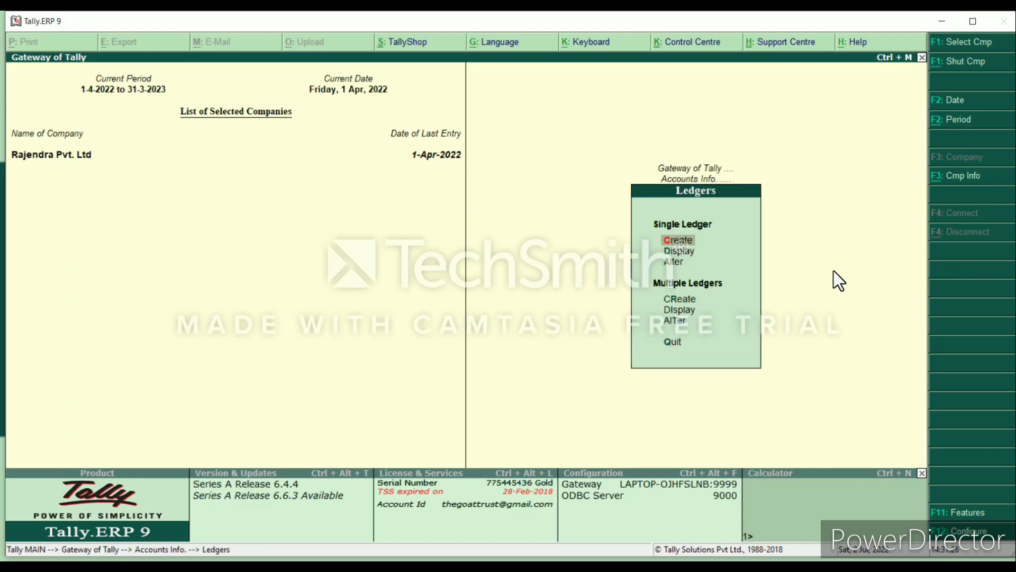
pyautogui.press('Return')
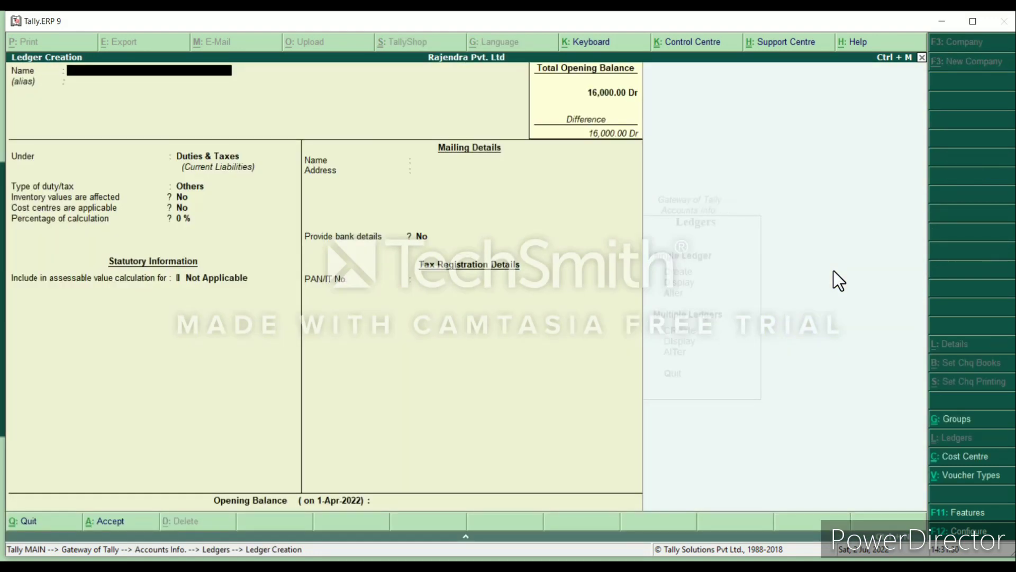
# Enter the customer's name as the ledger name, place it under Sundry Debtors and keep bill-by-bill balances at Yes.
pyautogui.write('Ravi')
pyautogui.press('Return')
pyautogui.press('Return')
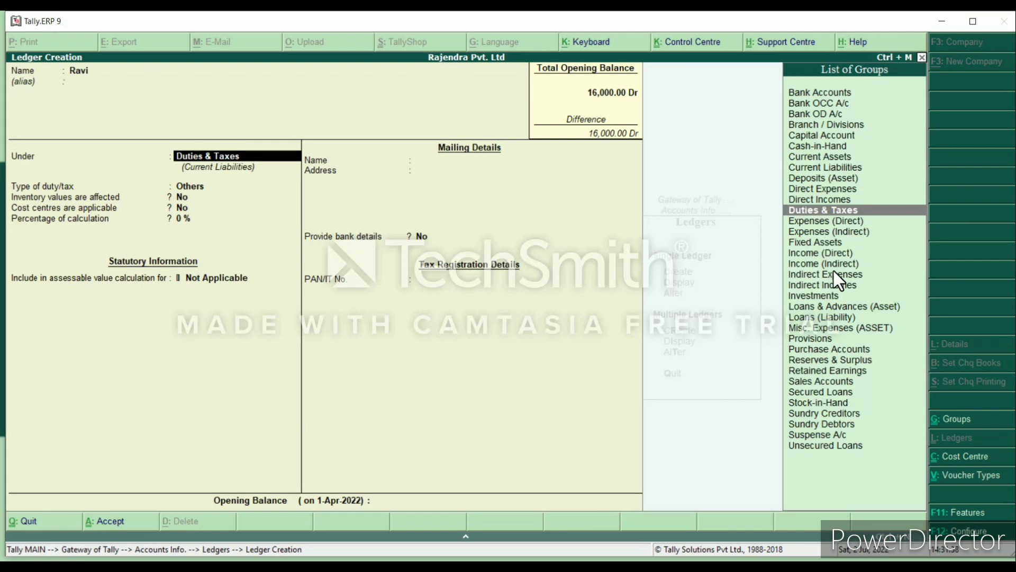
pyautogui.write('Sun')
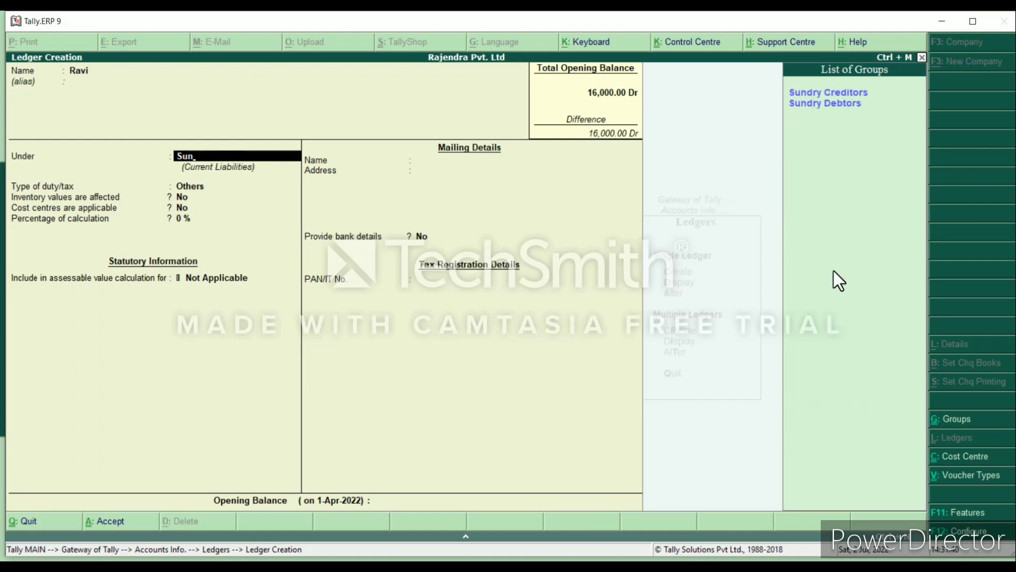
pyautogui.write('dry')
pyautogui.press('Down')
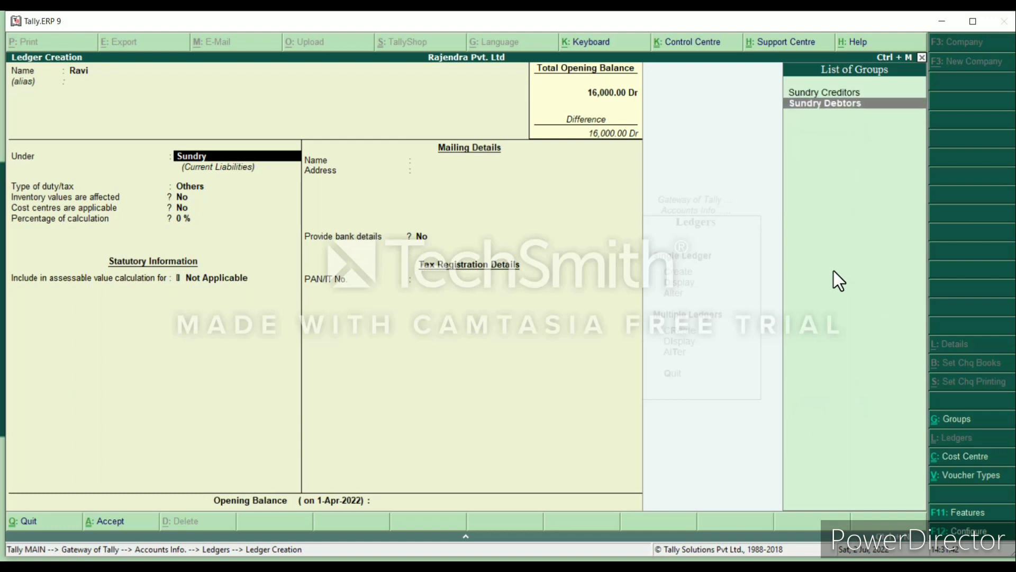
pyautogui.press('Return')
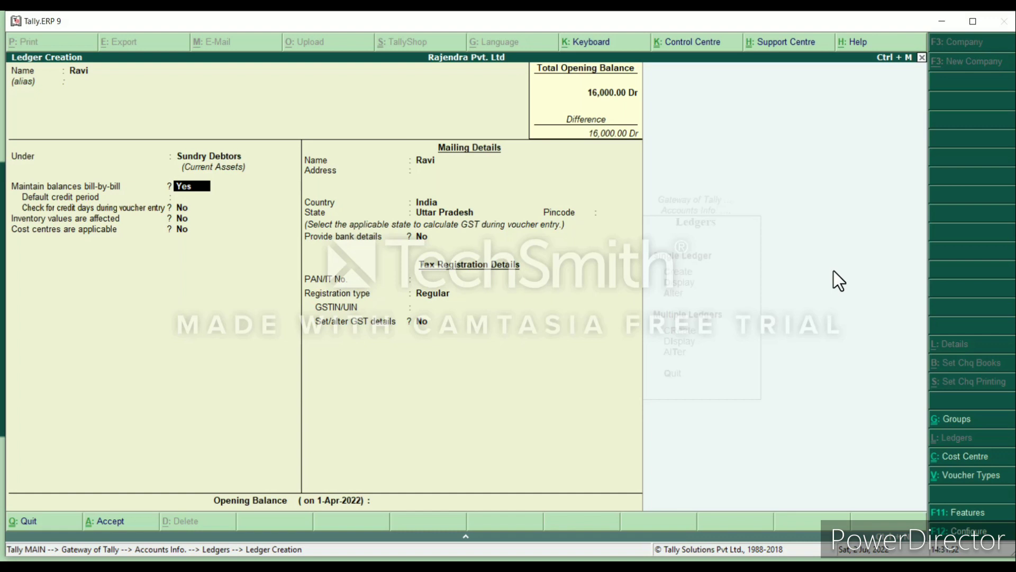
pyautogui.press('Return')
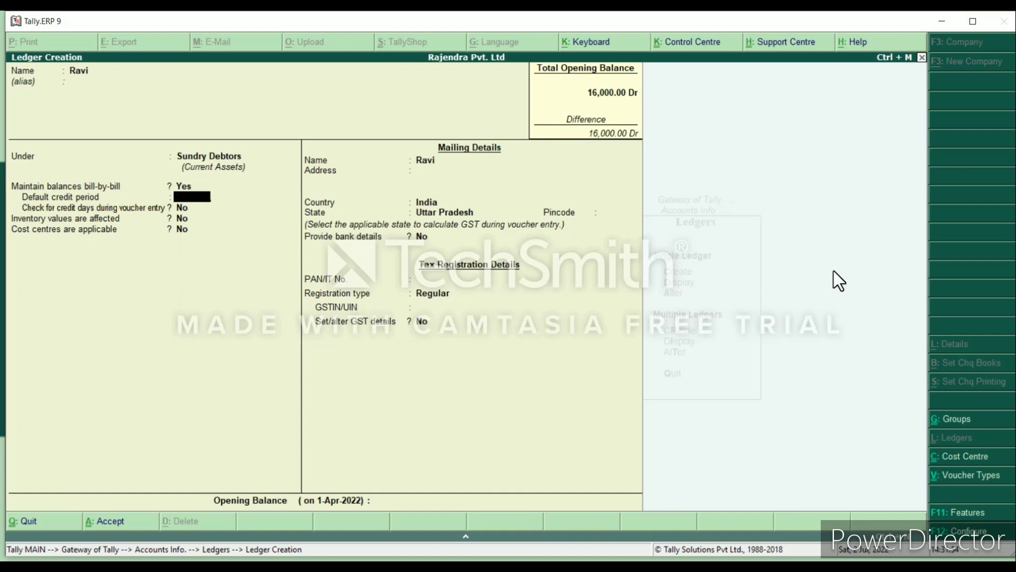
# Leave the default credit period blank and keep credit-day checking, inventory values and cost centres at No for the customer ledger.
pyautogui.press('Return')
pyautogui.press('Return')
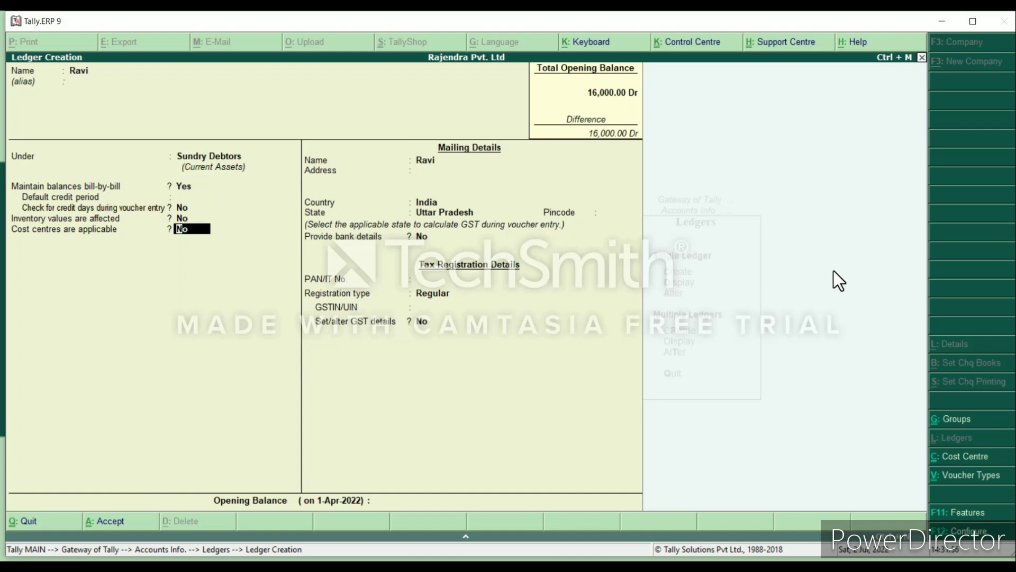
pyautogui.press('Return')
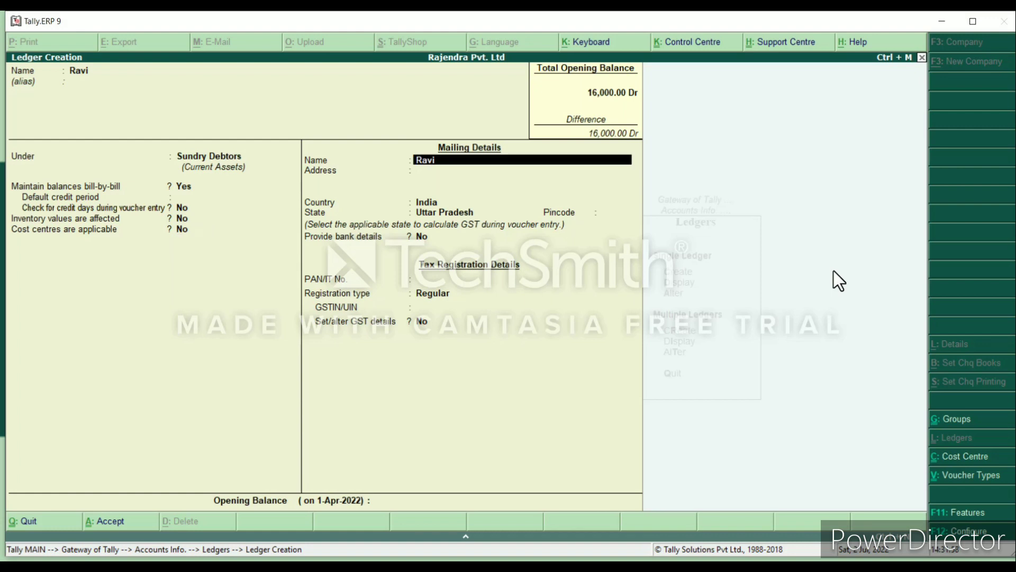
# Accept the customer's mailing details with a blank address, country India, state Uttar Pradesh and bank details set to No.
pyautogui.press('Return')
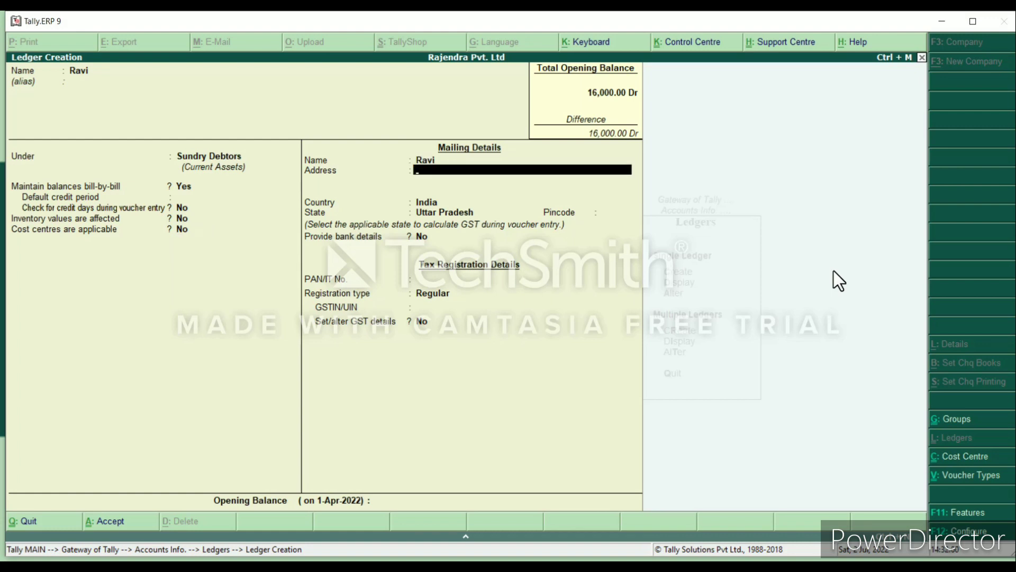
pyautogui.press('Return')
pyautogui.press('Return')
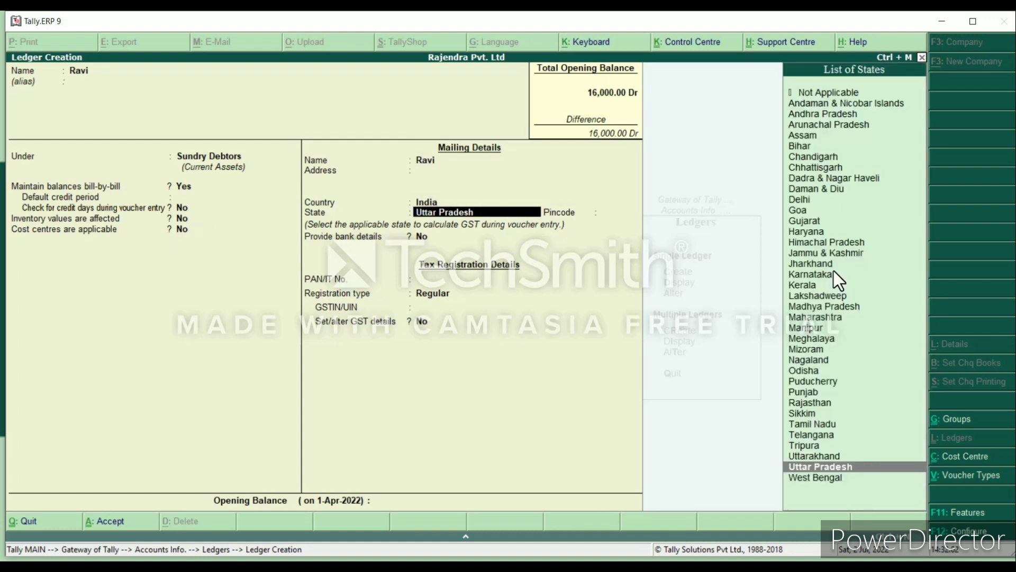
pyautogui.press('Return')
pyautogui.press('Return')
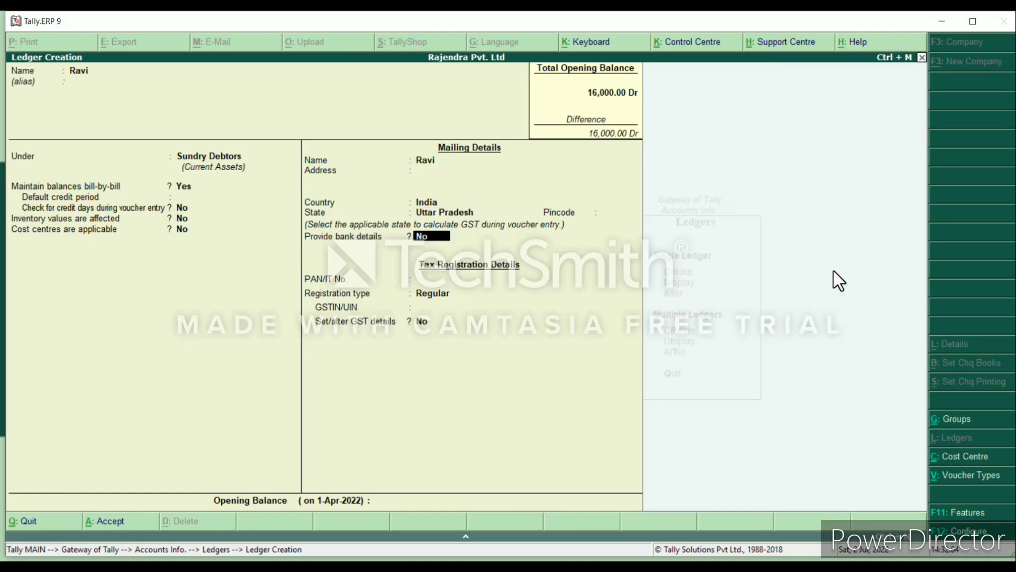
pyautogui.press('Return')
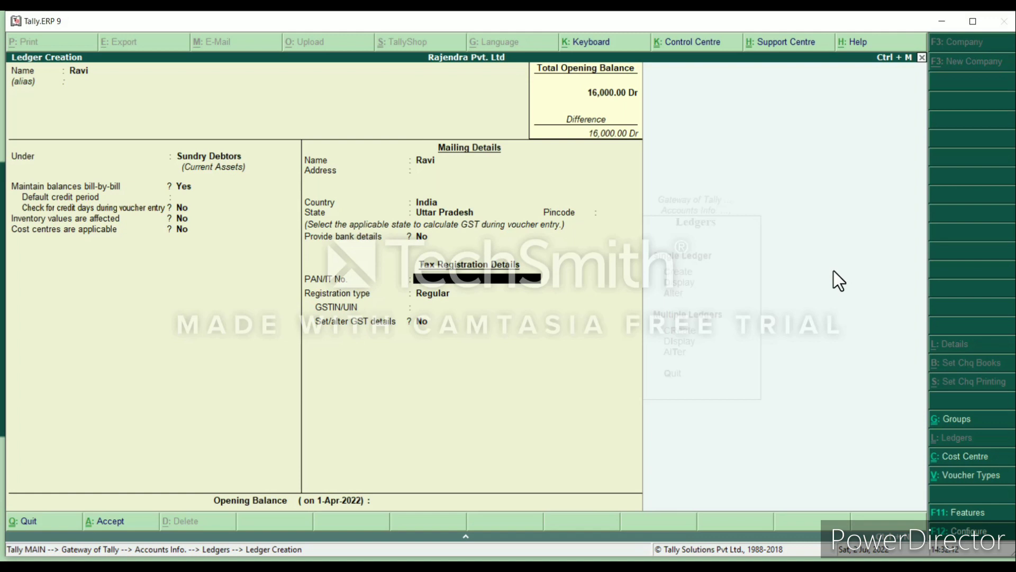
# Keep the registration type Regular with PAN and GSTIN blank and GST details at No, and save the customer ledger.
pyautogui.press('Return')
pyautogui.press('Return')
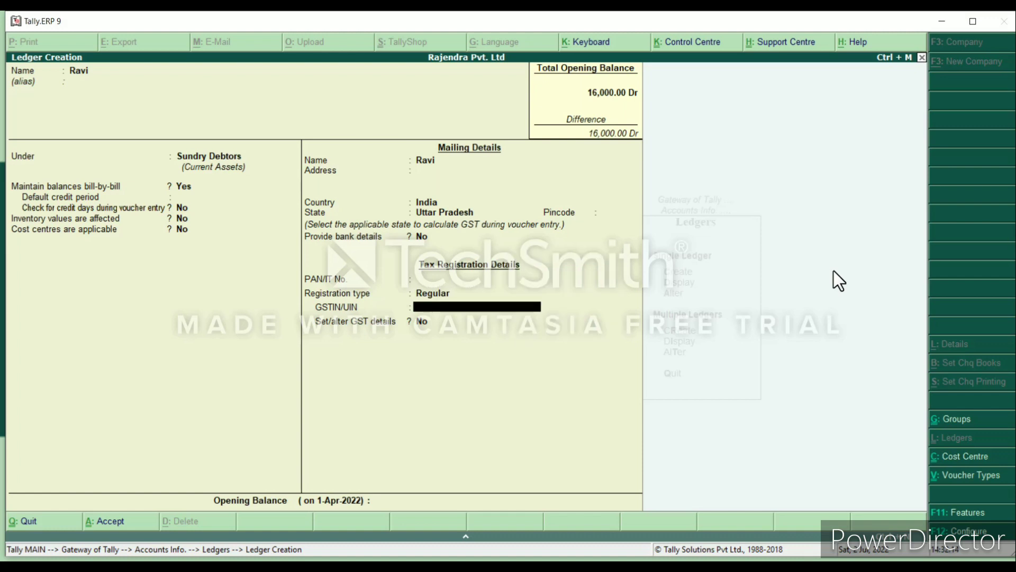
pyautogui.press('Return')
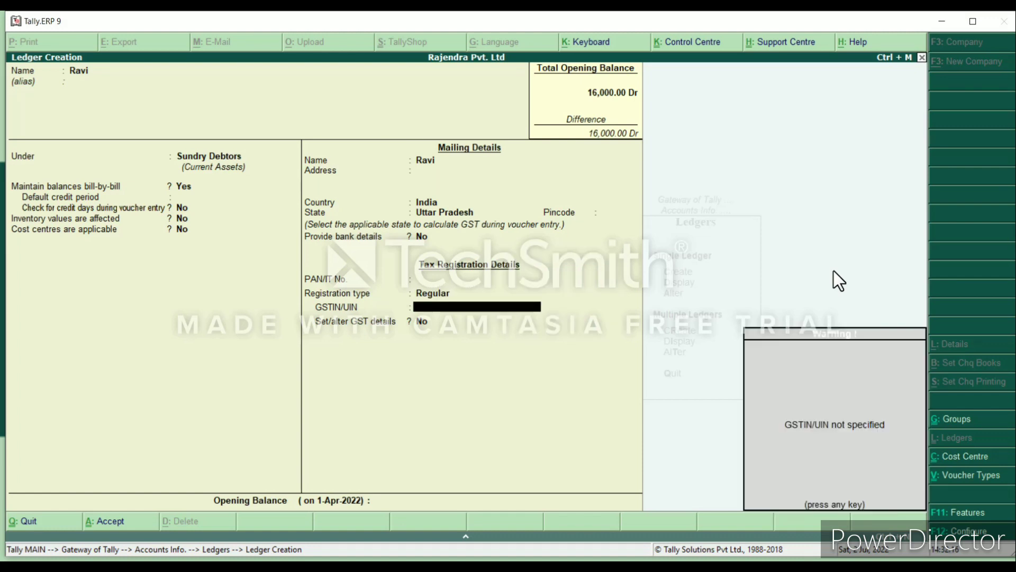
pyautogui.press('Return')
pyautogui.press('Return')
pyautogui.press('Return')
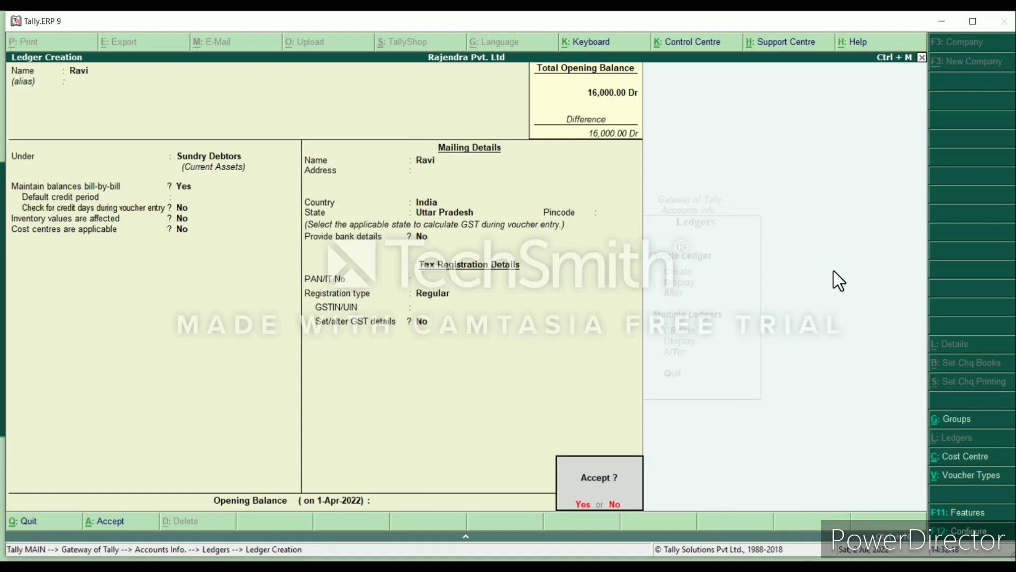
pyautogui.press('Return')
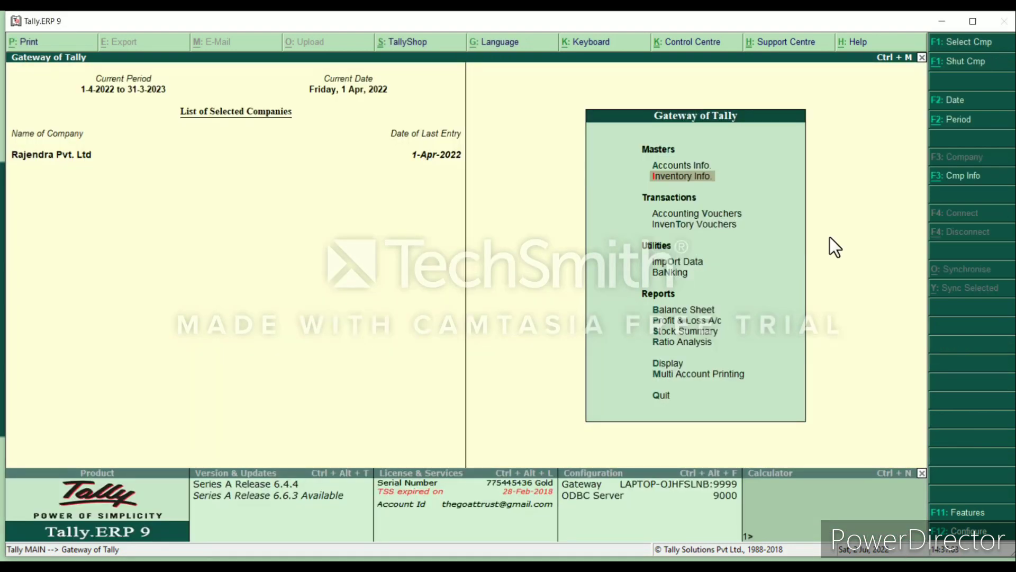
# Open the creation form for a new single stock item in Inventory Info.
pyautogui.press('Up')
pyautogui.press('Down')
pyautogui.press('Return')
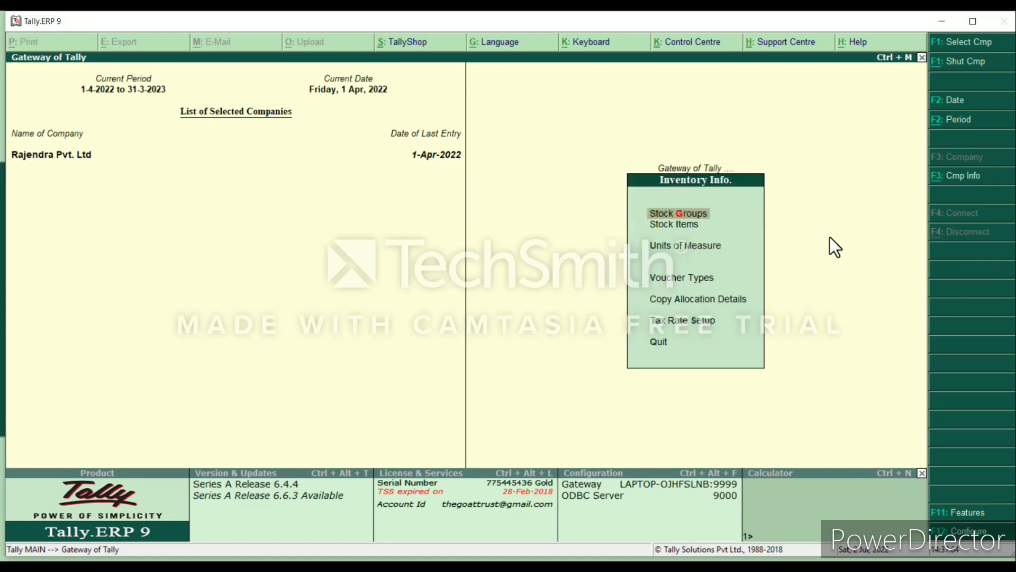
pyautogui.press('Down')
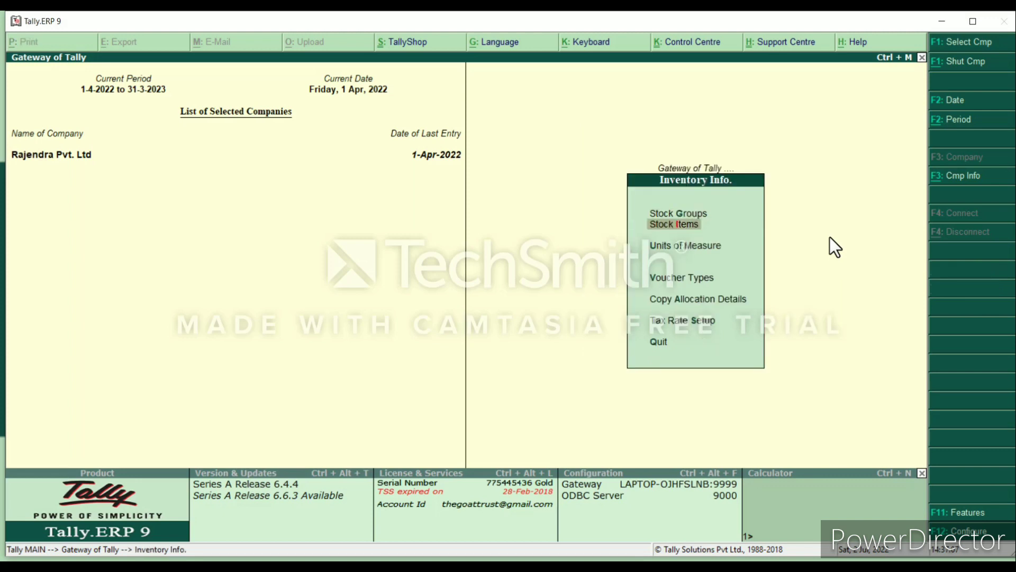
pyautogui.press('Return')
pyautogui.press('Return')
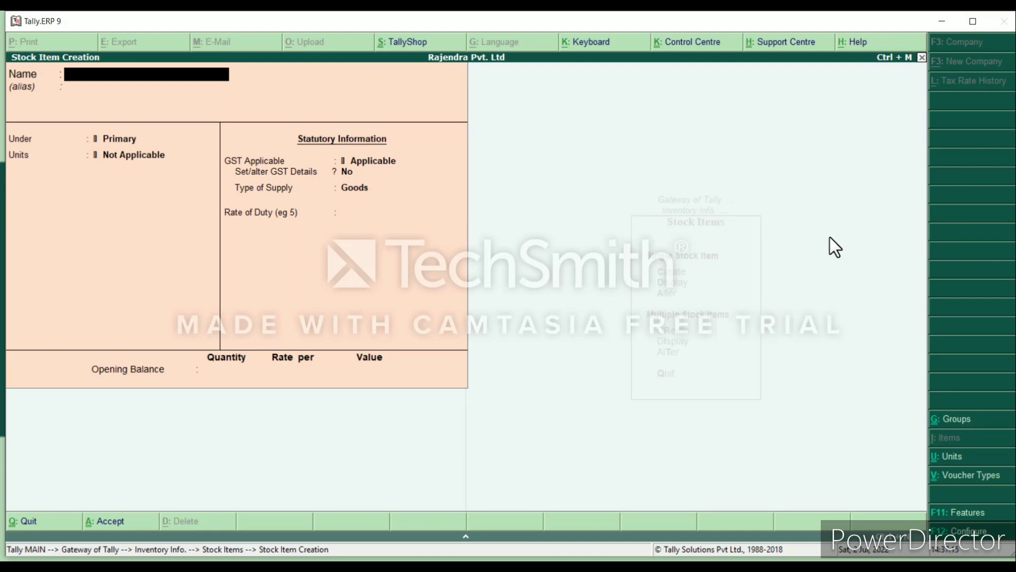
# Name the stock item HP, place it under Primary and set its unit to PCS.
pyautogui.write('HP')
pyautogui.press('Return')
pyautogui.press('Return')
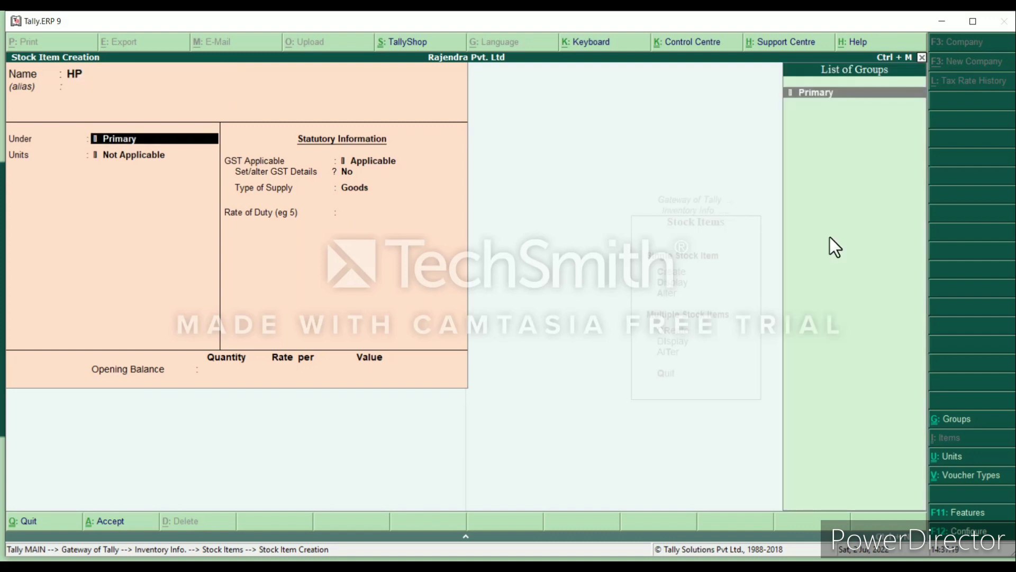
pyautogui.press('Return')
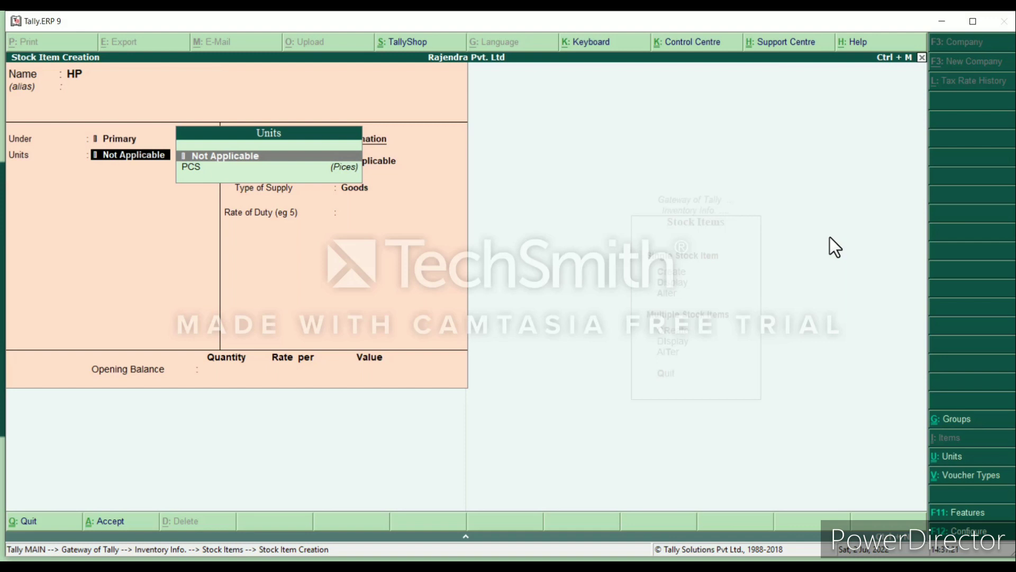
pyautogui.press('Down')
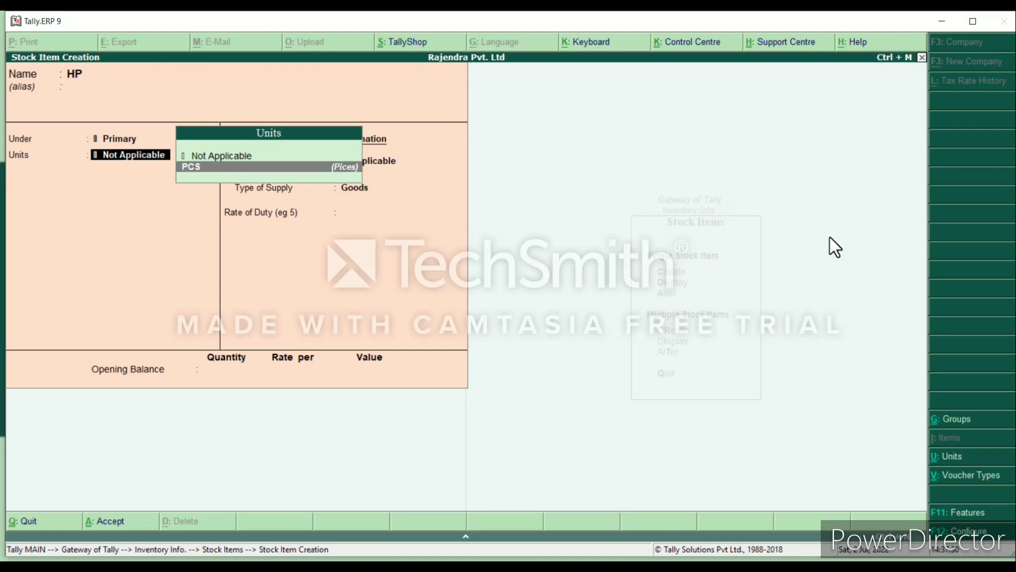
pyautogui.press('Return')
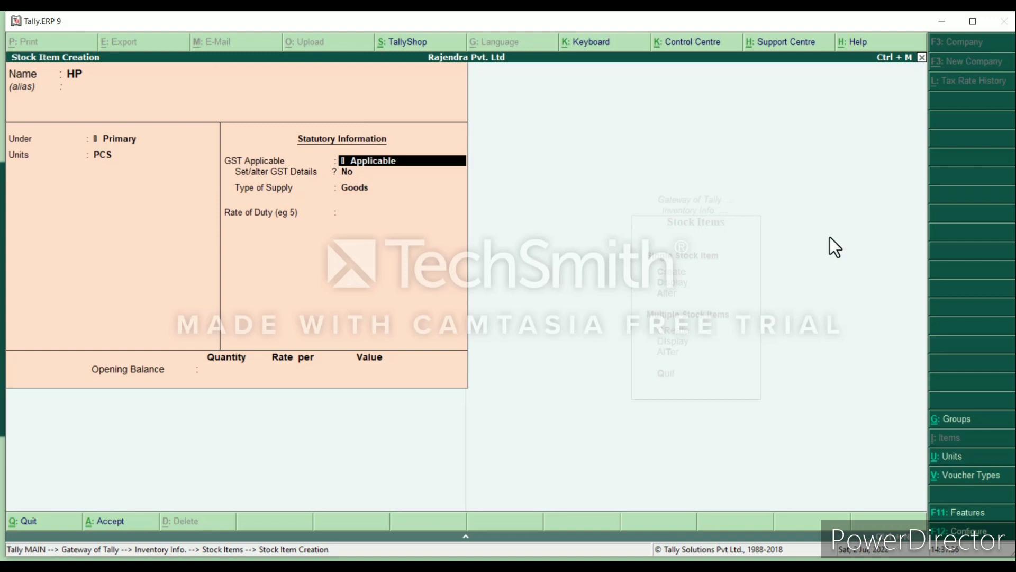
# Keep GST Applicable with GST details at No and supply type Goods, and accept a duty rate of 0.
pyautogui.press('Return')
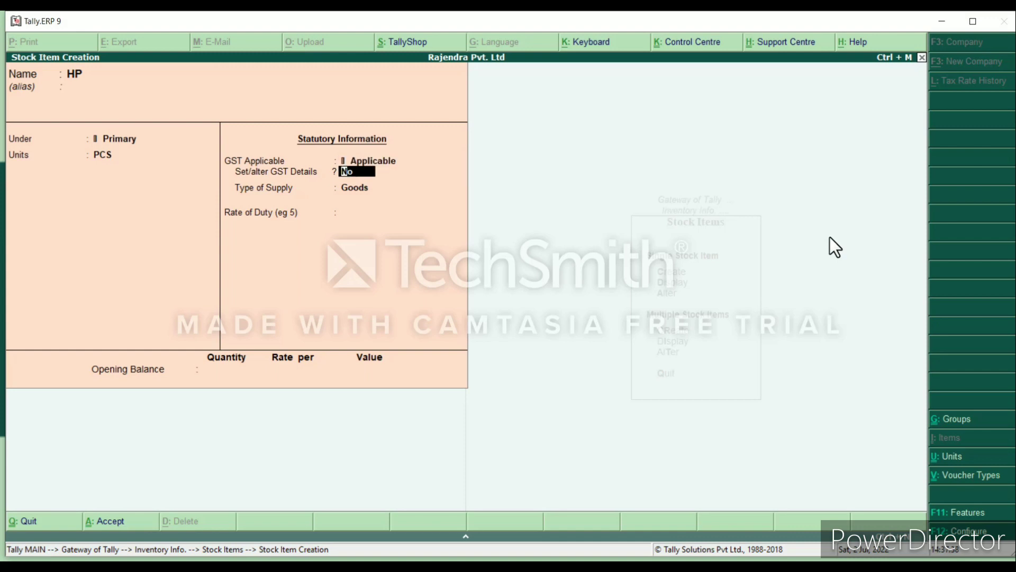
pyautogui.press('Return')
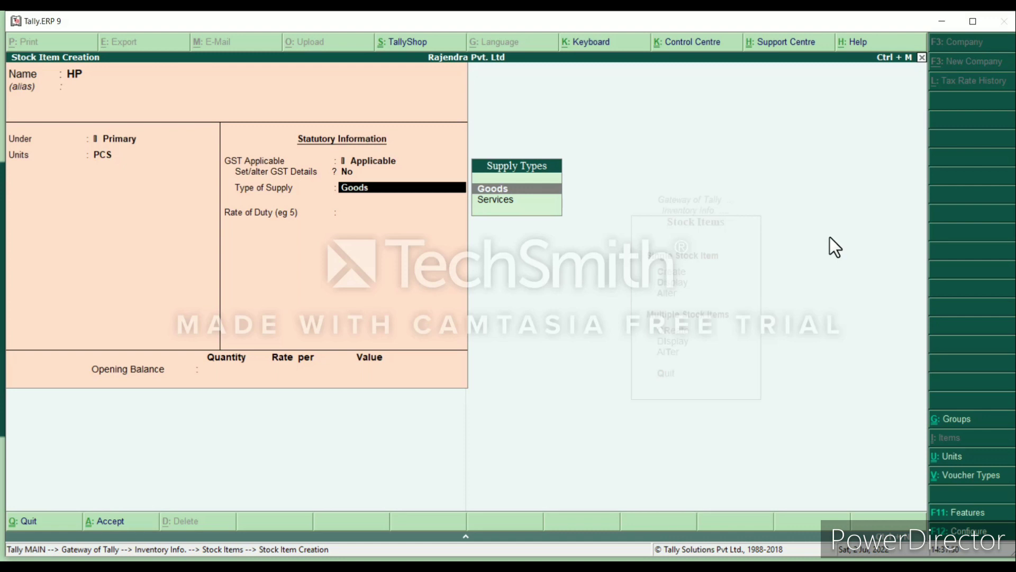
pyautogui.press('Return')
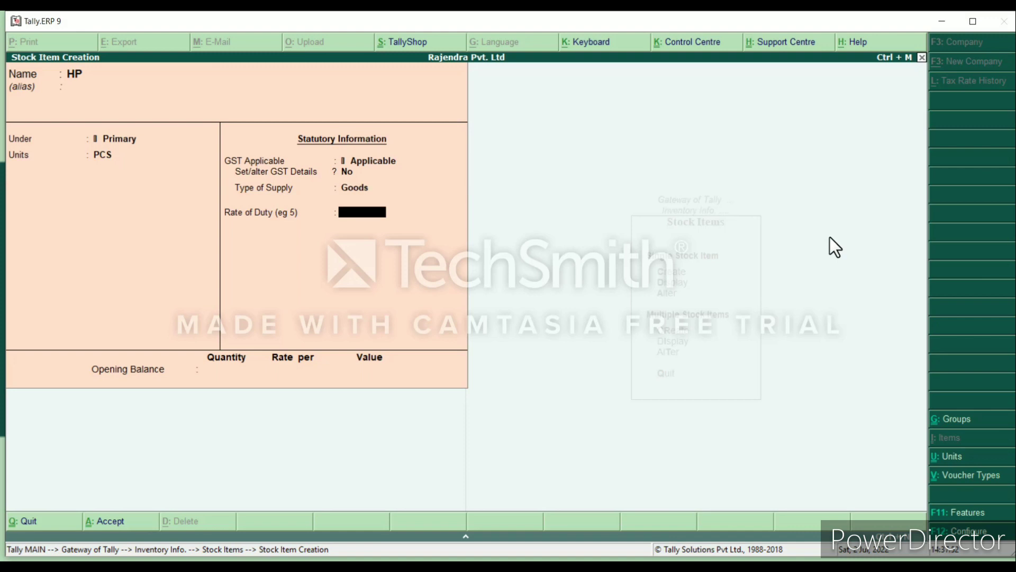
pyautogui.press('Return')
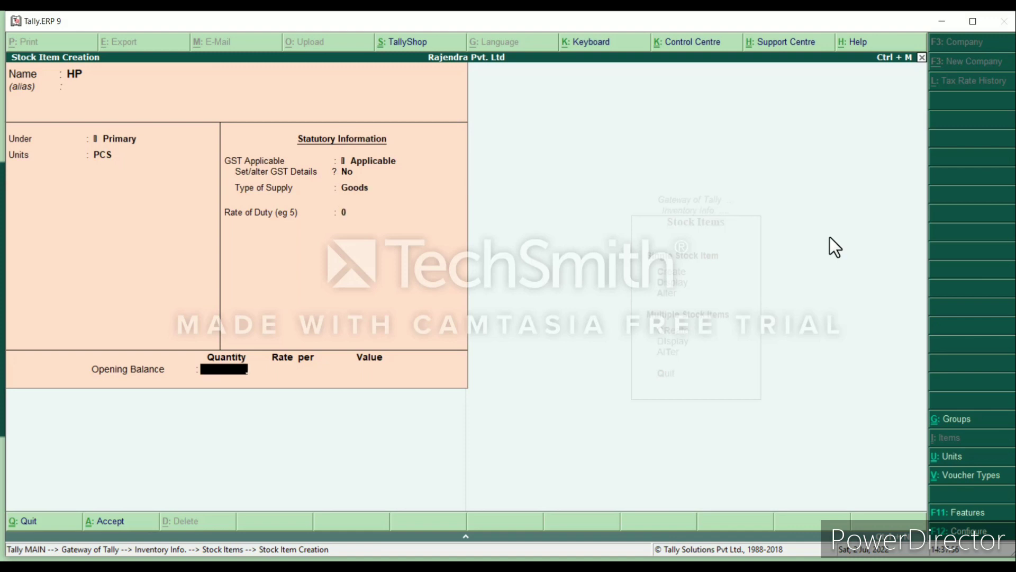
# Enter the HP opening balance as 40 PCS at a rate of 35,000, save the item and leave stock item creation.
pyautogui.write('40')
pyautogui.press('Return')
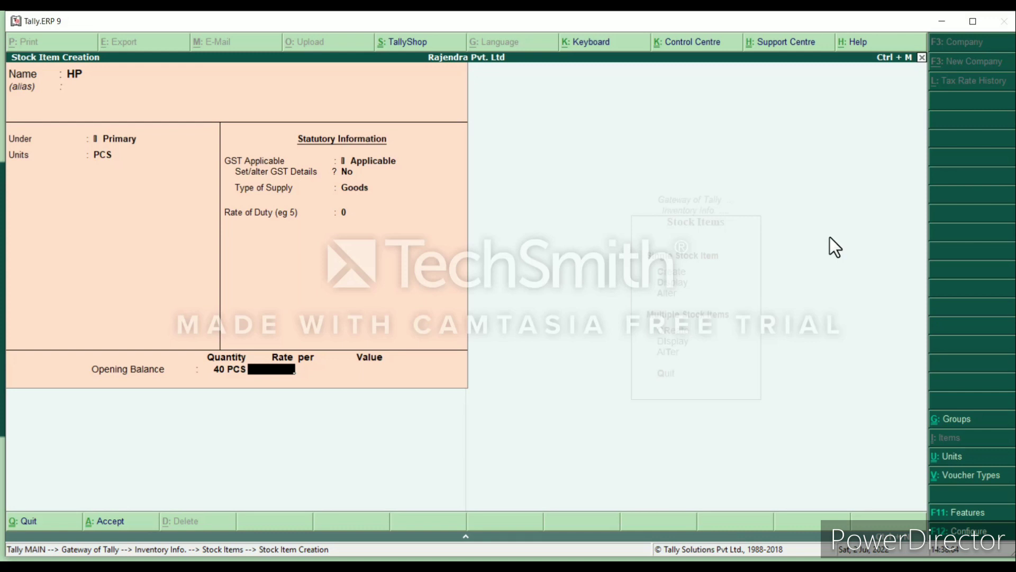
pyautogui.write('35000')
pyautogui.press('Return')
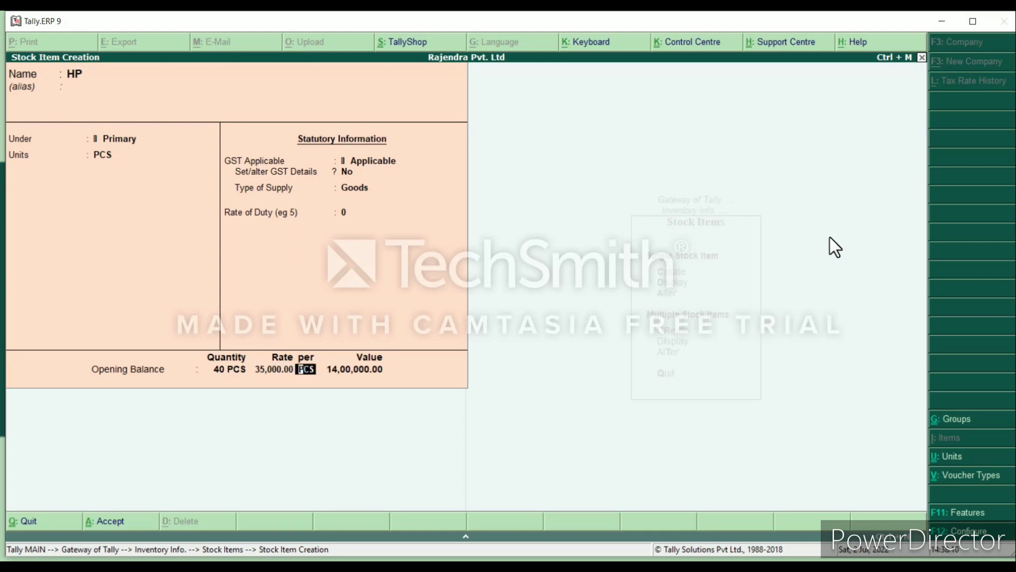
pyautogui.press('Return')
pyautogui.press('Return')
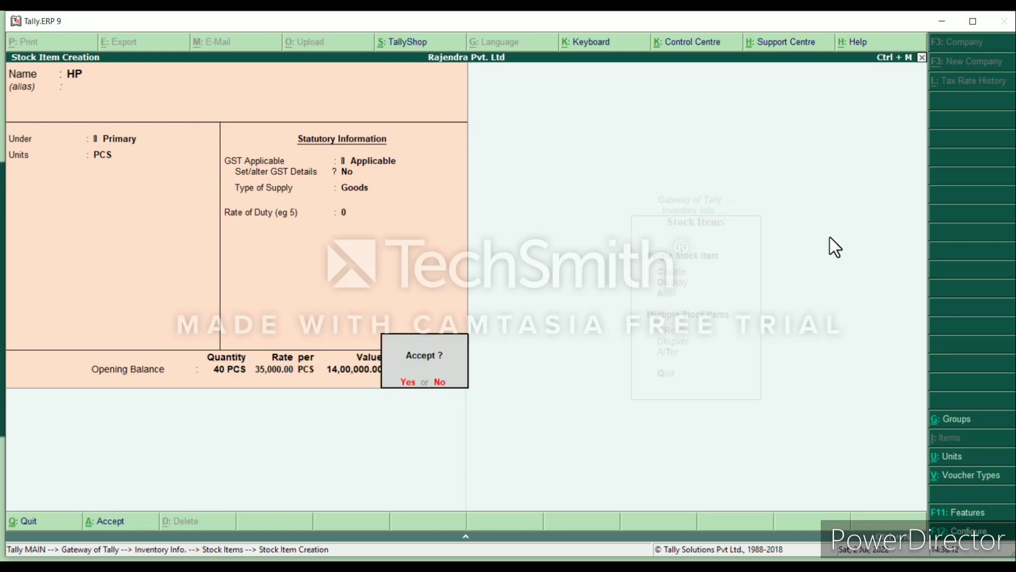
pyautogui.press('Return')
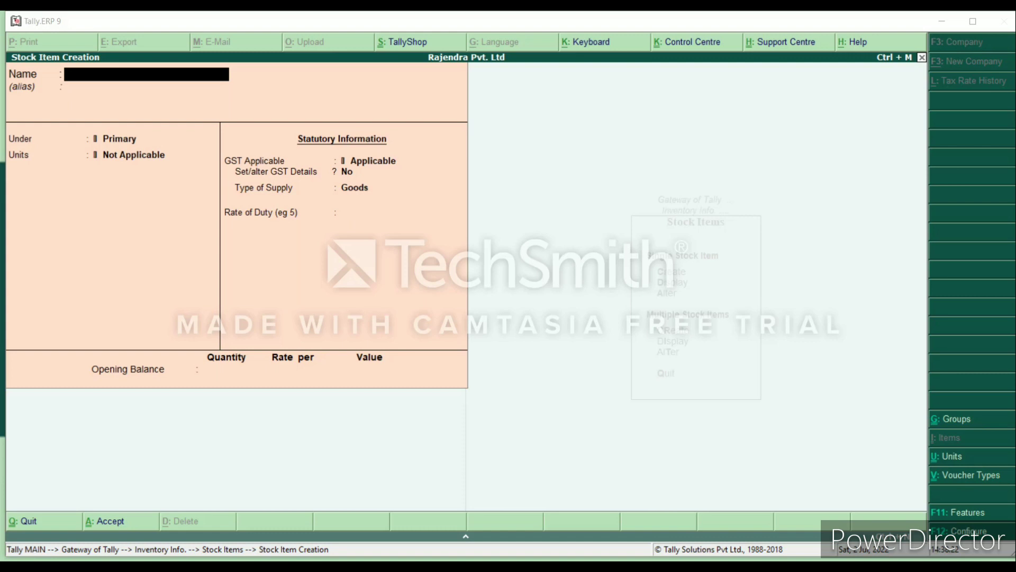
pyautogui.press('Escape')
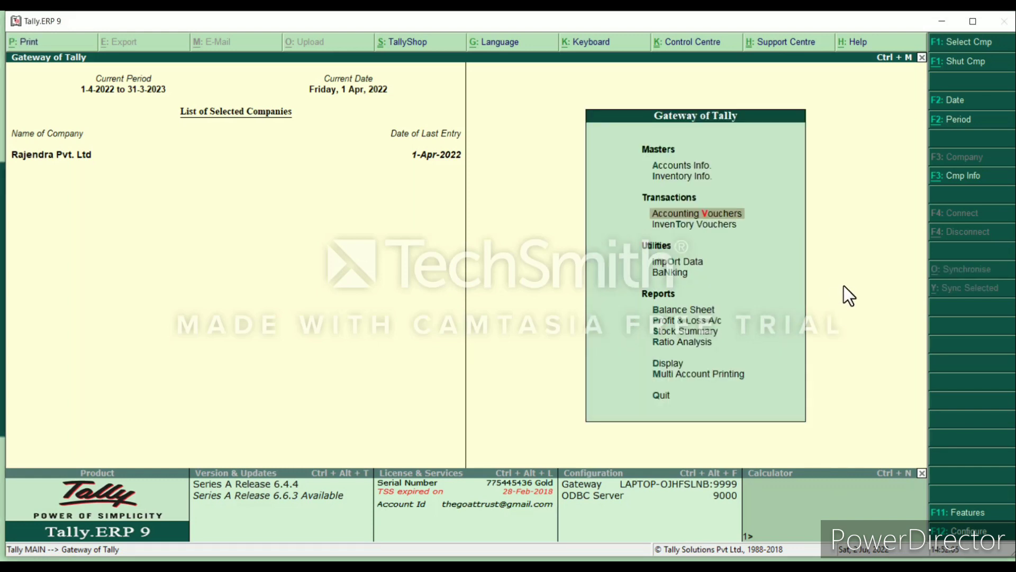
# Open a sales voucher in Accounting Vouchers, enter reference number ref01-22 and choose the customer's ledger as the party account.
pyautogui.press('Return')
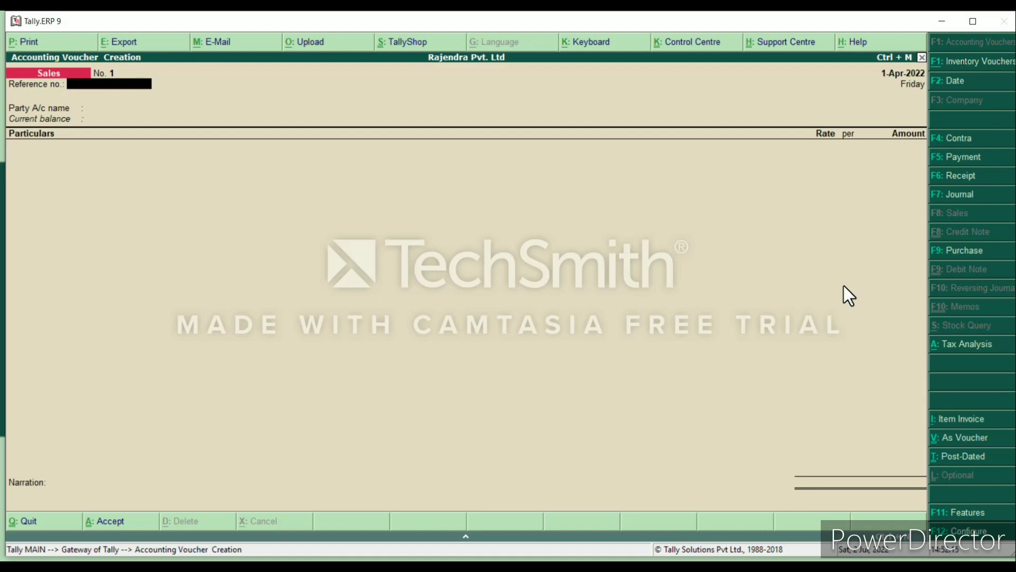
pyautogui.write('ref01-22')
pyautogui.press('Return')
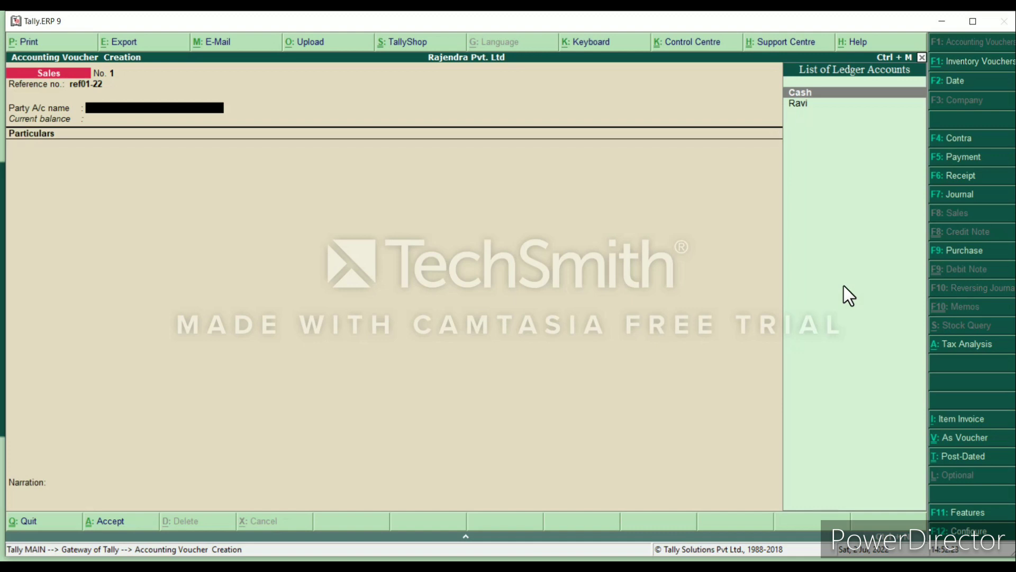
pyautogui.press('Down')
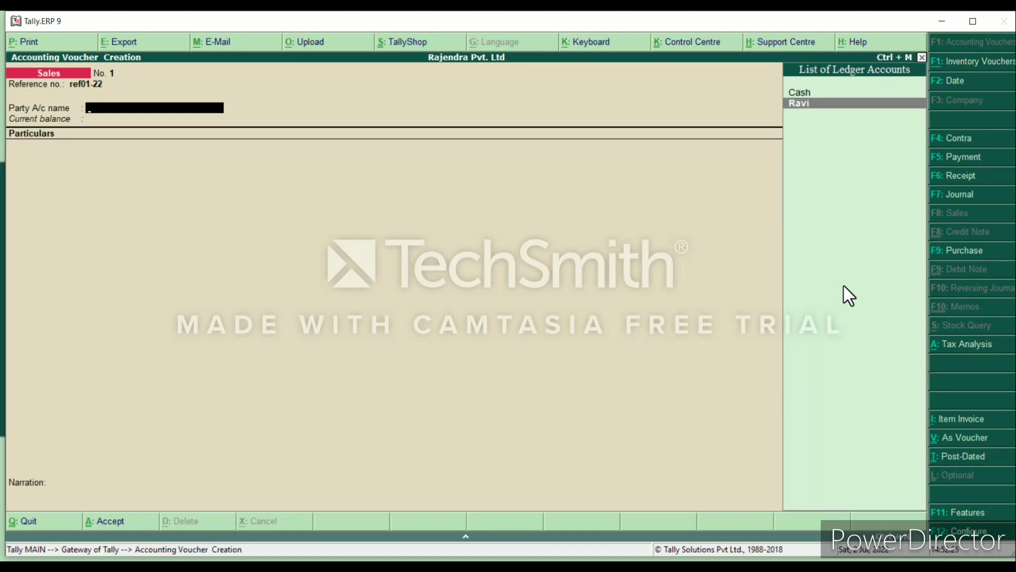
pyautogui.press('Return')
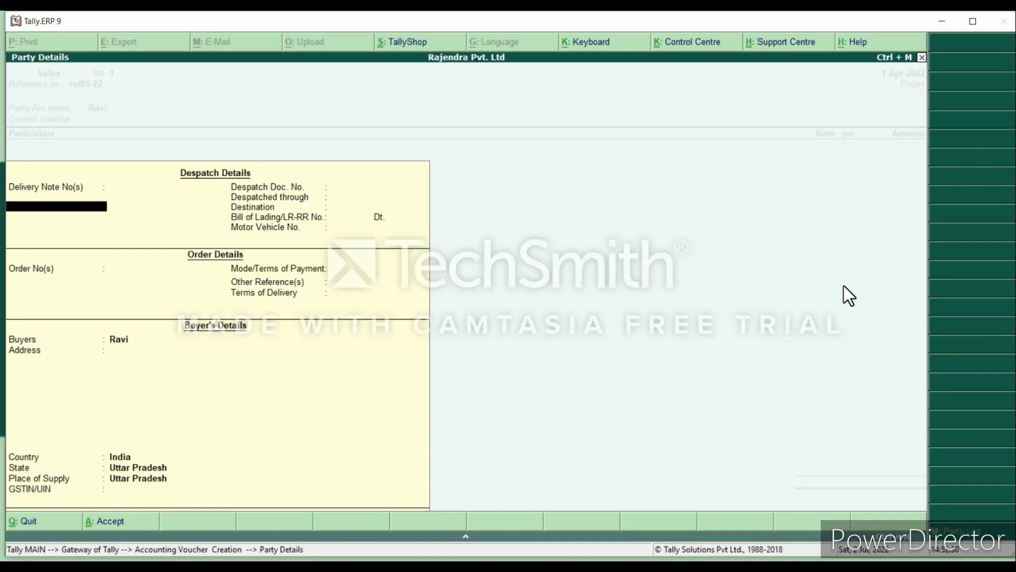
# Leave all despatch and order details blank in the voucher's party details.
pyautogui.press('Return')
pyautogui.press('Return')
pyautogui.press('Return')
pyautogui.press('Return')
pyautogui.press('Return')
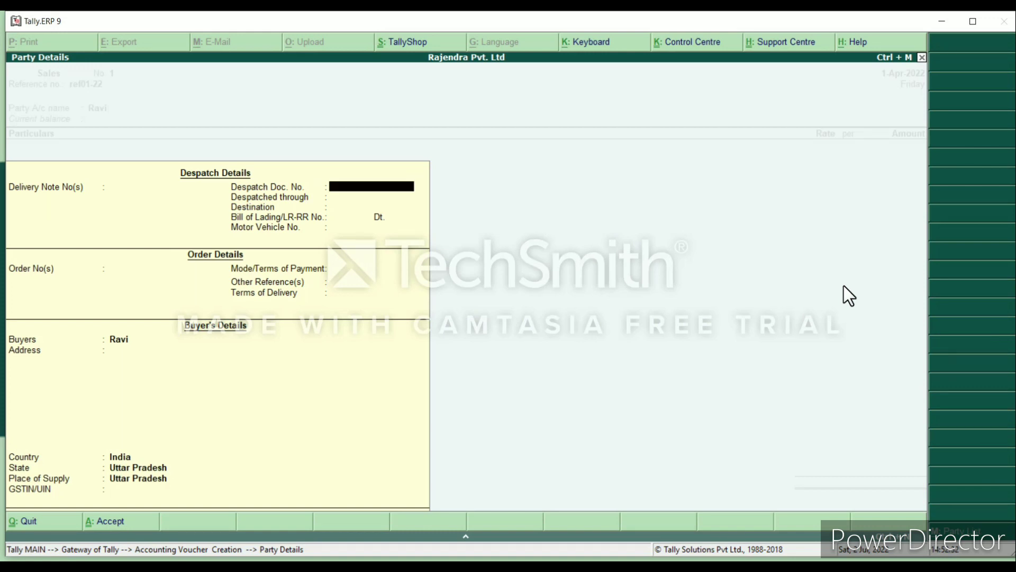
pyautogui.press('Return')
pyautogui.press('Return')
pyautogui.press('Return')
pyautogui.press('Return')
pyautogui.press('Return')
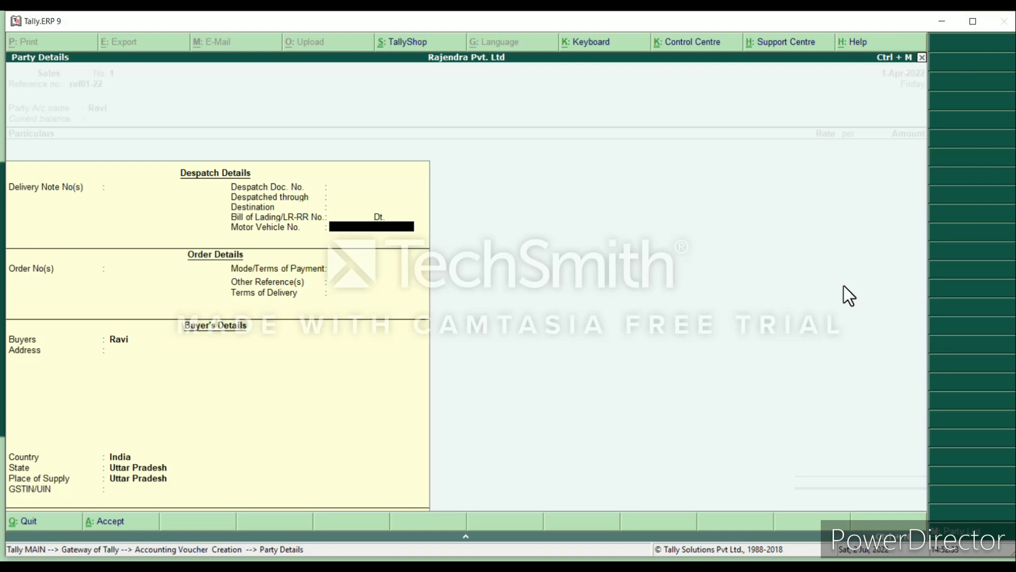
pyautogui.press('Return')
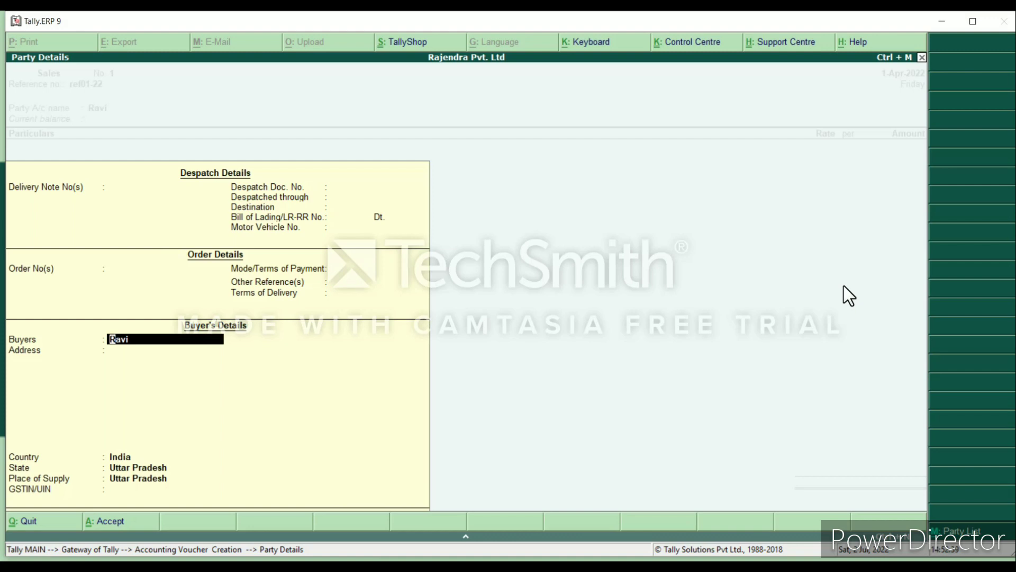
# Keep the customer as the buyer and enter the customer's city as the buyer's address.
pyautogui.press('Return')
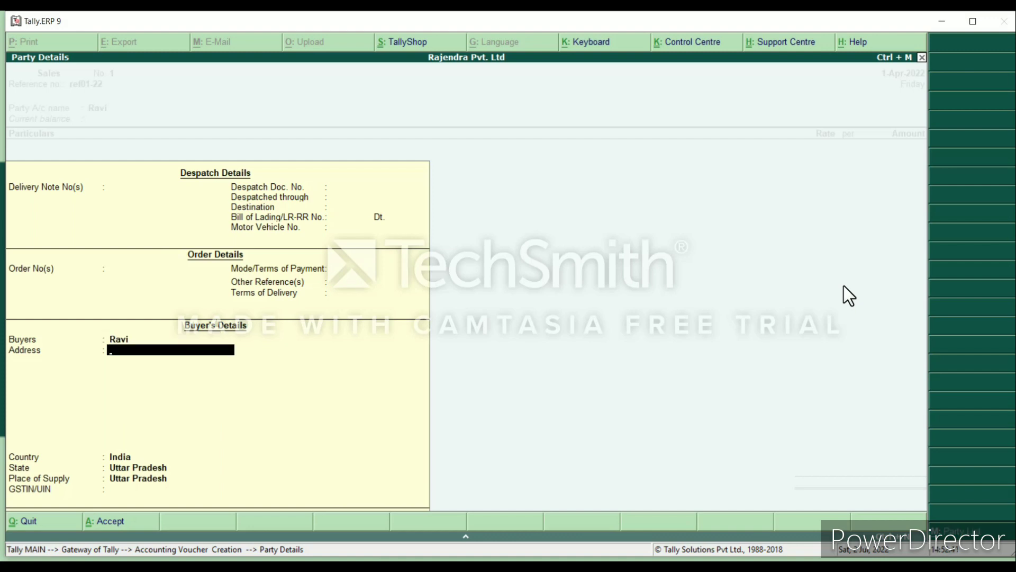
pyautogui.write('Lucknow')
pyautogui.press('Return')
pyautogui.press('Return')
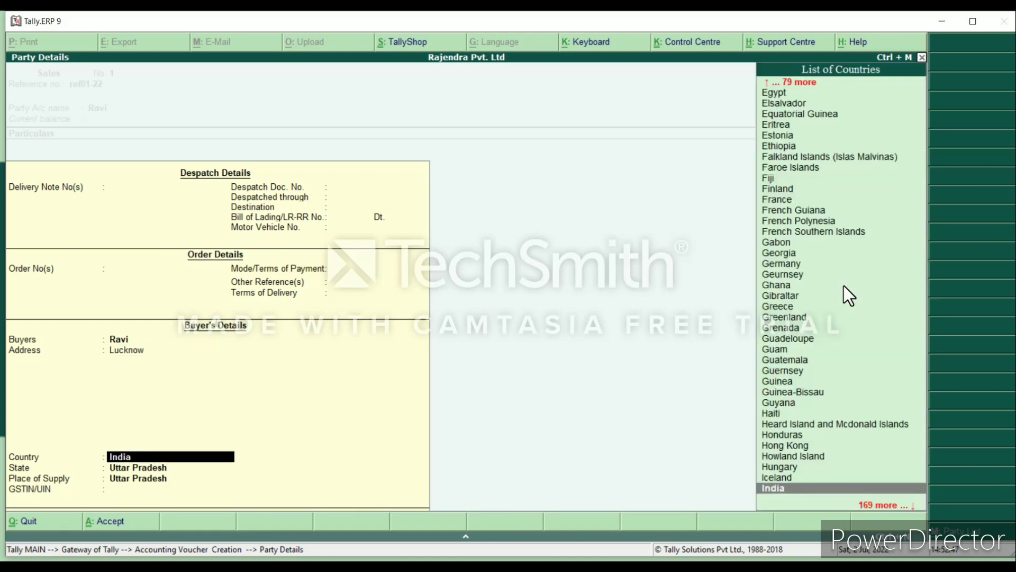
# Keep the buyer's preset country, state and place of supply, and leave the GSTIN/UIN blank to finish the party details.
pyautogui.press('Return')
pyautogui.press('Return')
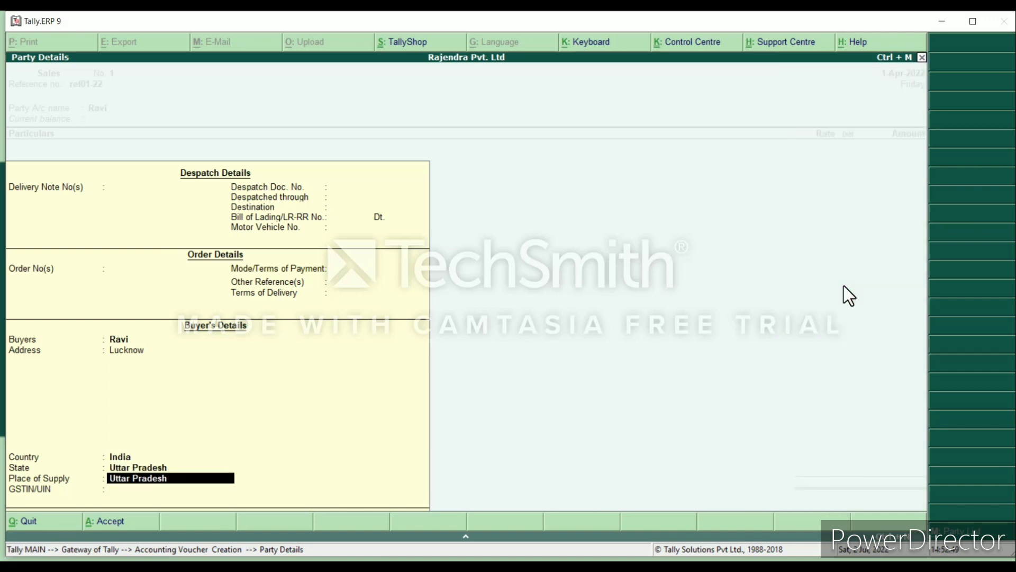
pyautogui.press('Return')
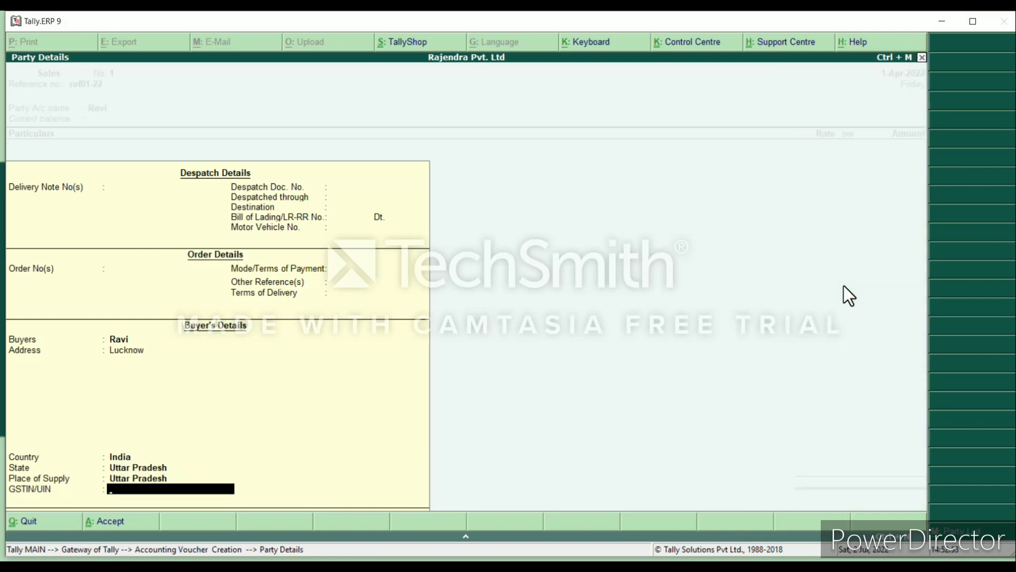
pyautogui.press('Return')
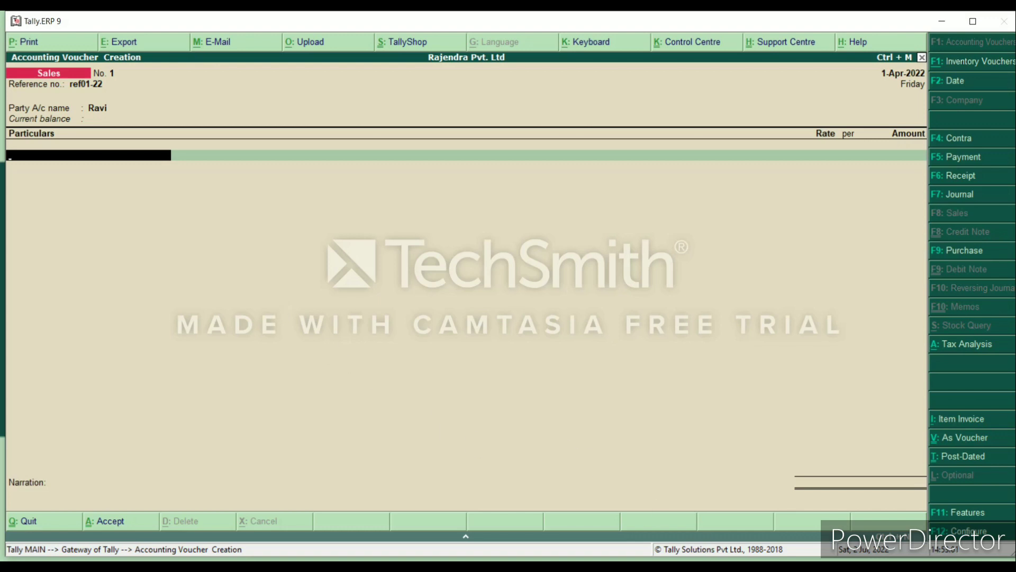
# Switch the sales voucher to item invoice mode, with SALE as the sales ledger and HP as the stock item.
pyautogui.hotkey('ctrl', 'i')
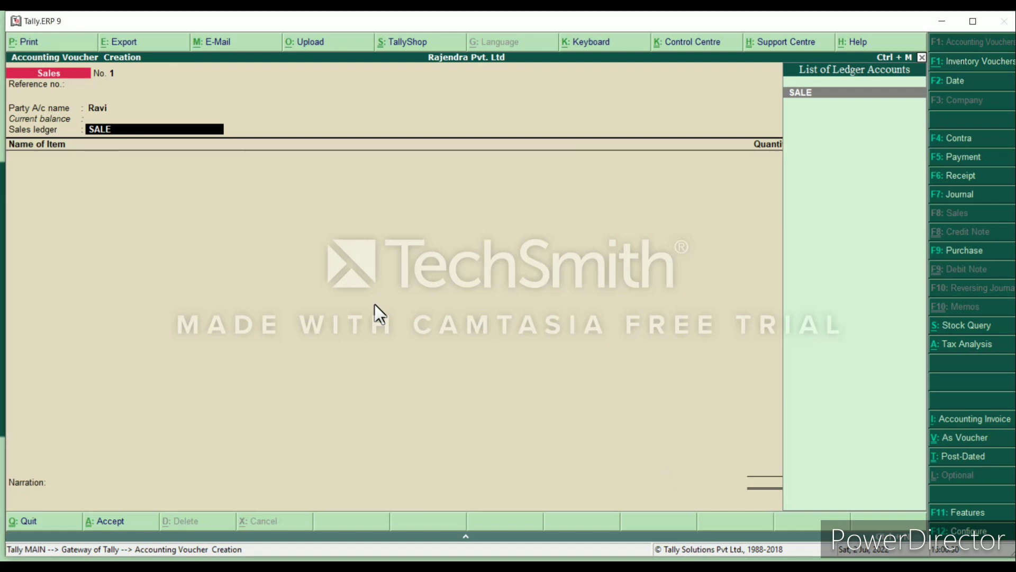
pyautogui.press('Return')
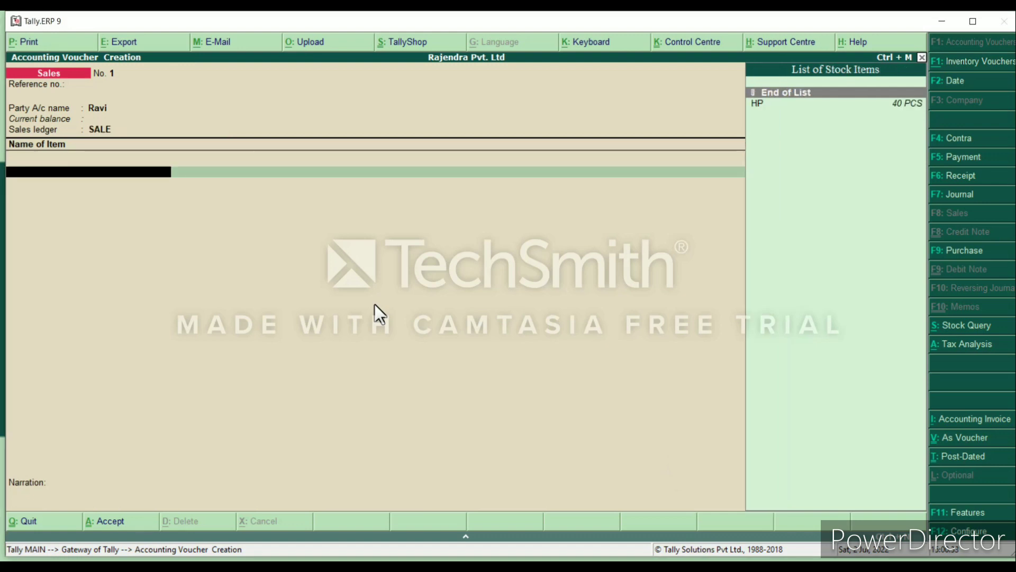
pyautogui.press('Down')
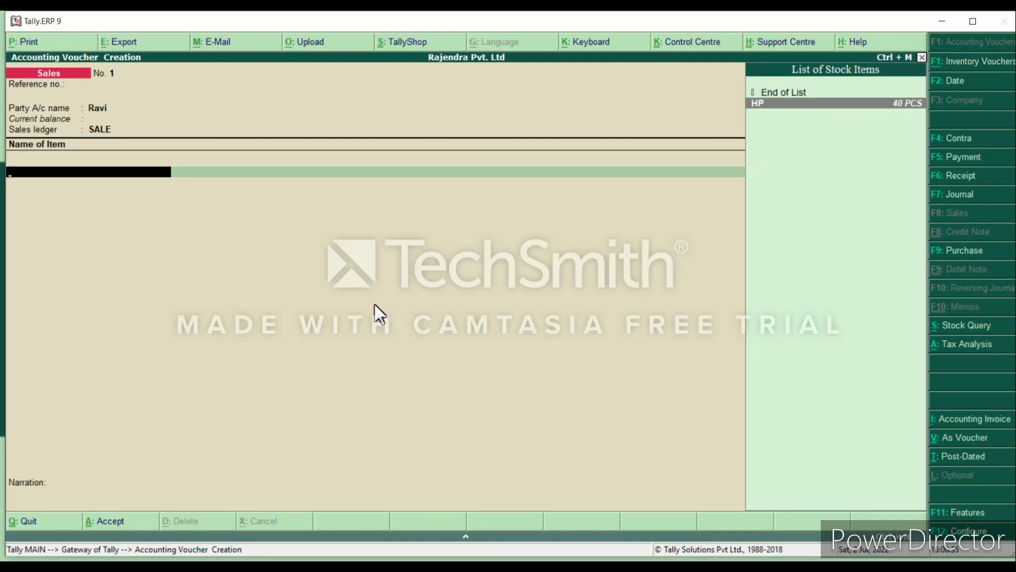
pyautogui.press('Return')
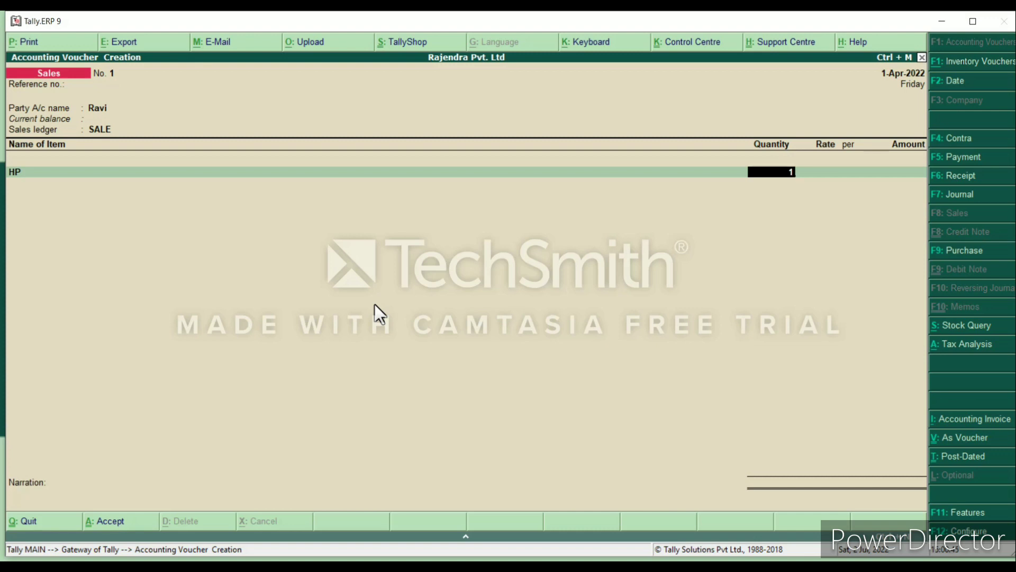
# Enter a quantity of 10 PCS at a rate of 35,000 per PCS for the HP item.
pyautogui.write('0')
pyautogui.press('Return')
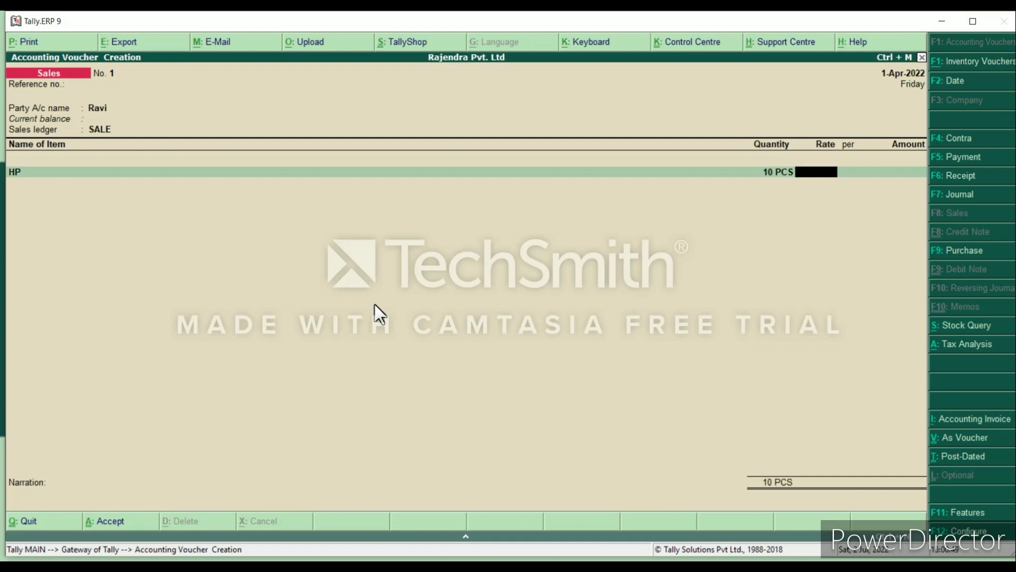
pyautogui.write('35000')
pyautogui.press('Return')
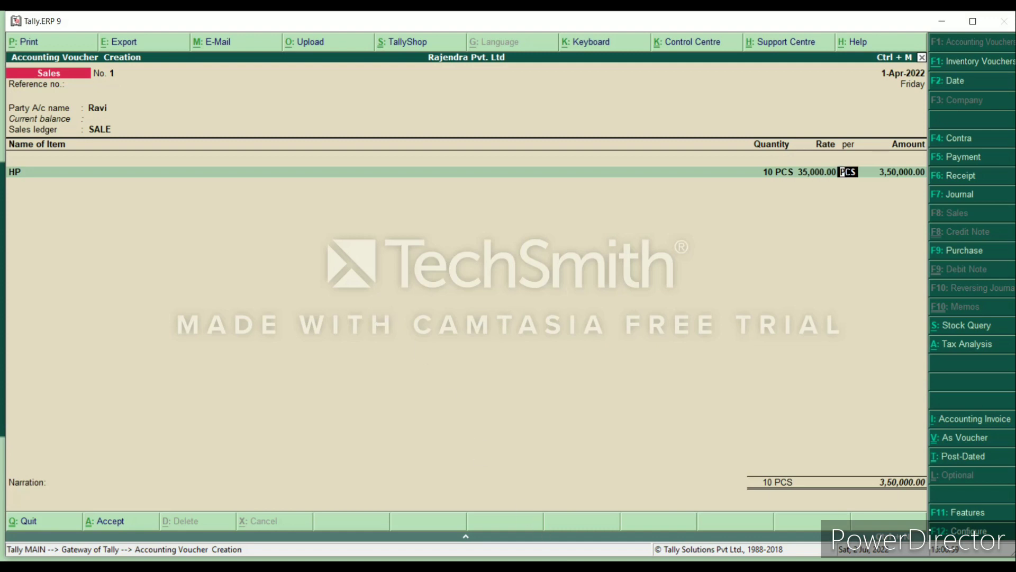
pyautogui.press('Return')
pyautogui.press('Return')
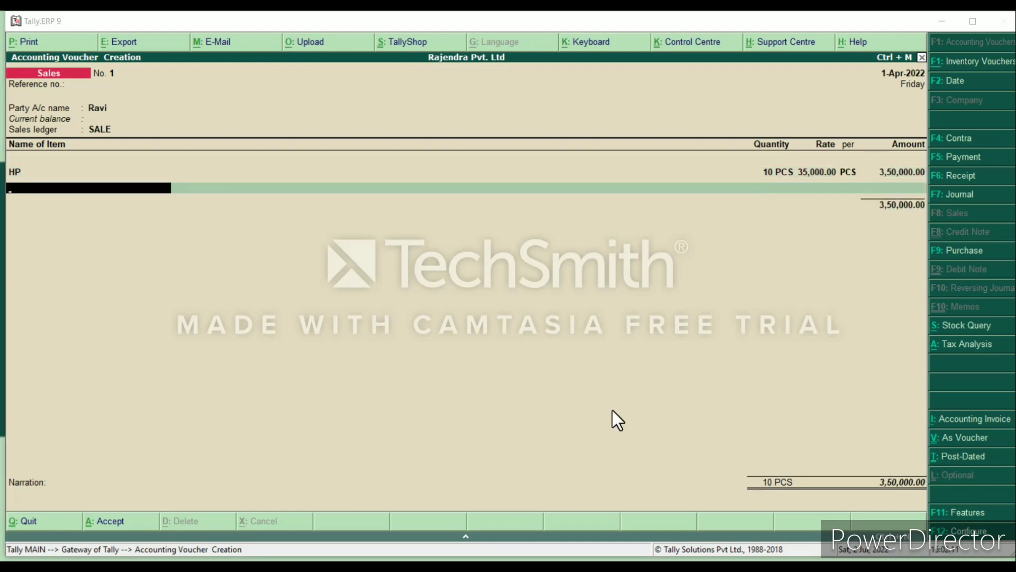
# End the stock item list and add the CGST ledger as the tax line below HP.
pyautogui.press('Return')
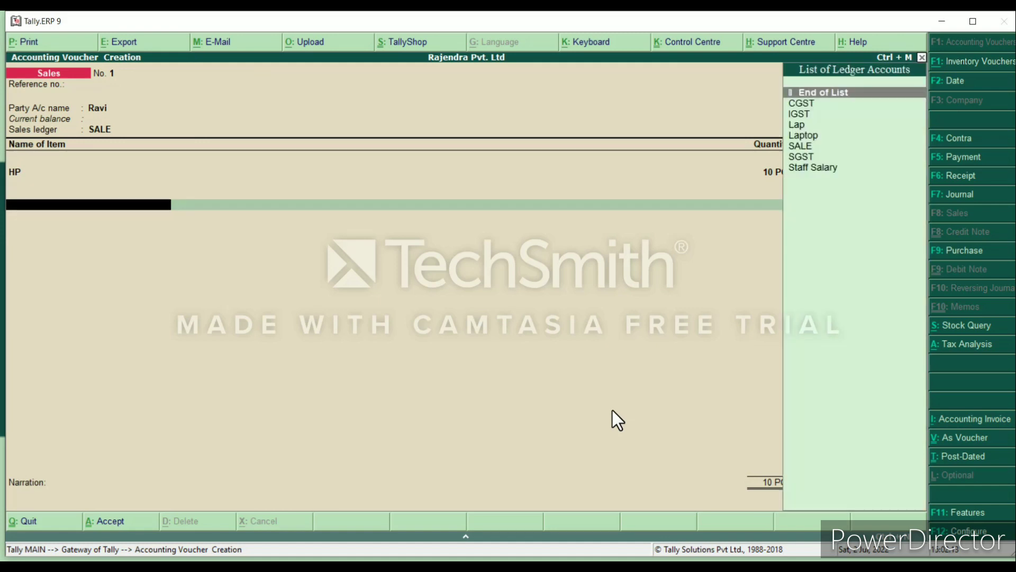
pyautogui.press('Down')
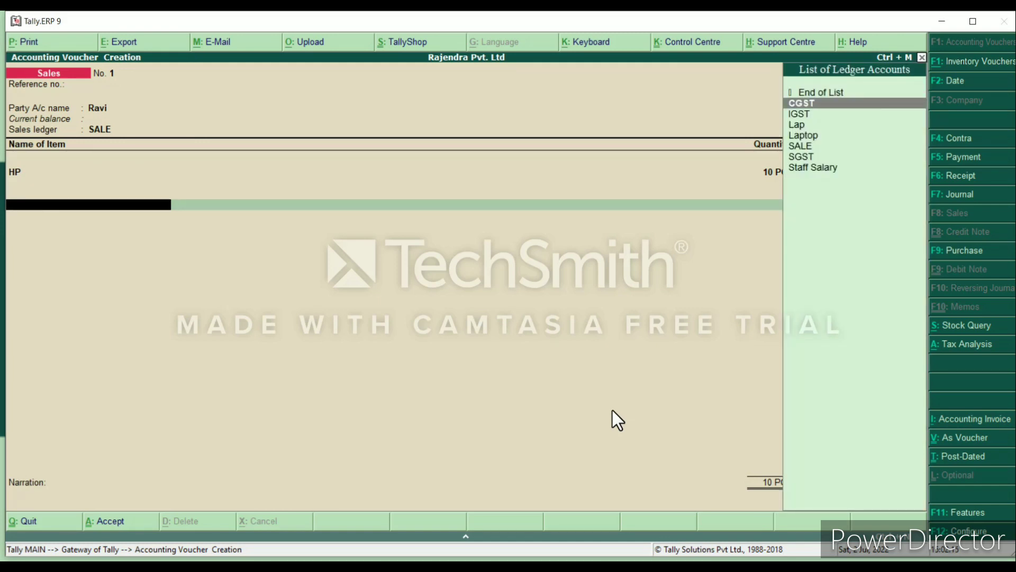
pyautogui.press('Return')
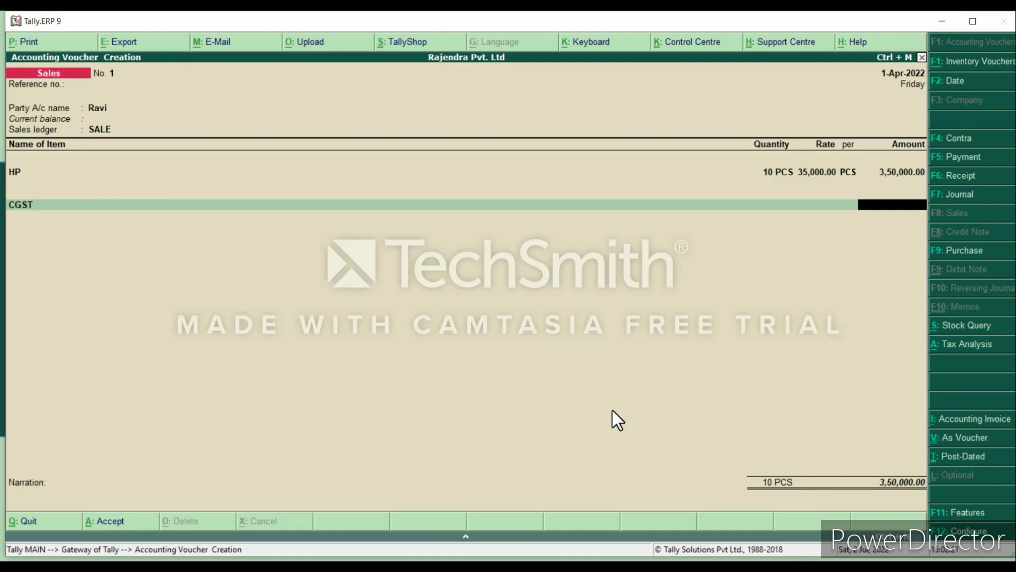
# Alter the CGST ledger from within the voucher, setting its percentage of calculation to 9% with no rounding method, and save it.
pyautogui.press('BackSpace')
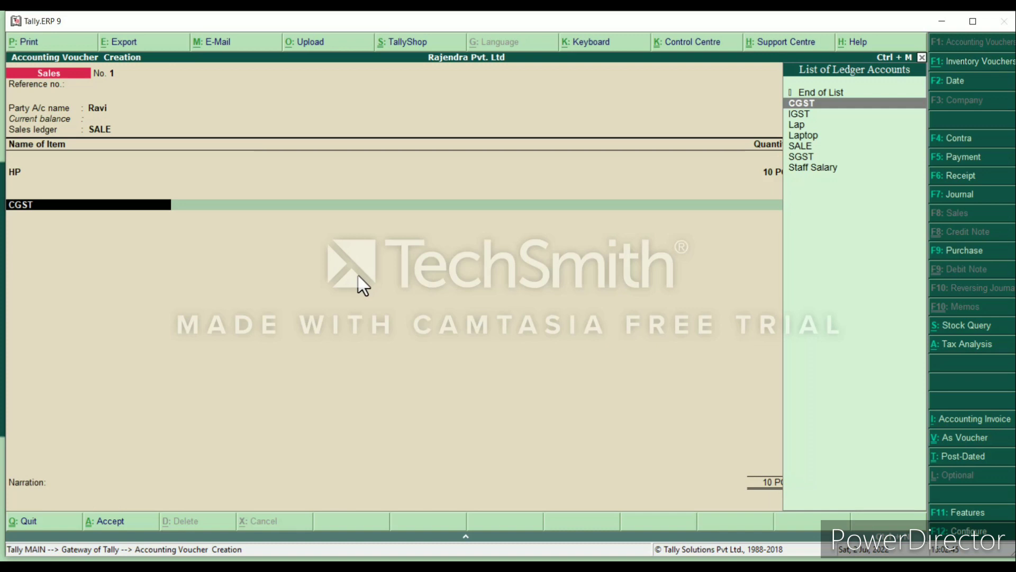
pyautogui.hotkey('ctrl', 'Return')
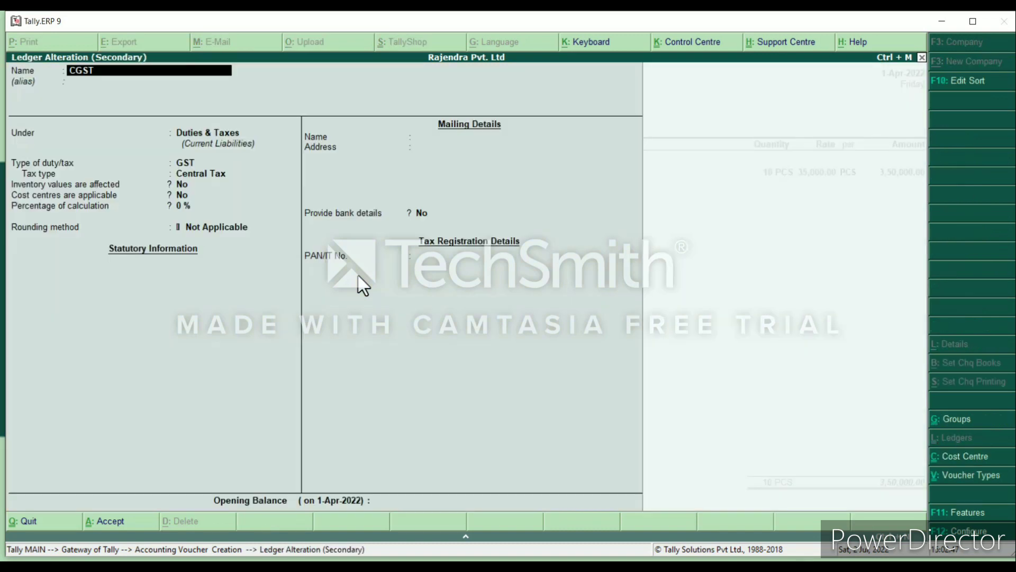
pyautogui.press('Return')
pyautogui.press('Return')
pyautogui.press('Return')
pyautogui.press('Return')
pyautogui.press('Return')
pyautogui.press('Return')
pyautogui.press('Return')
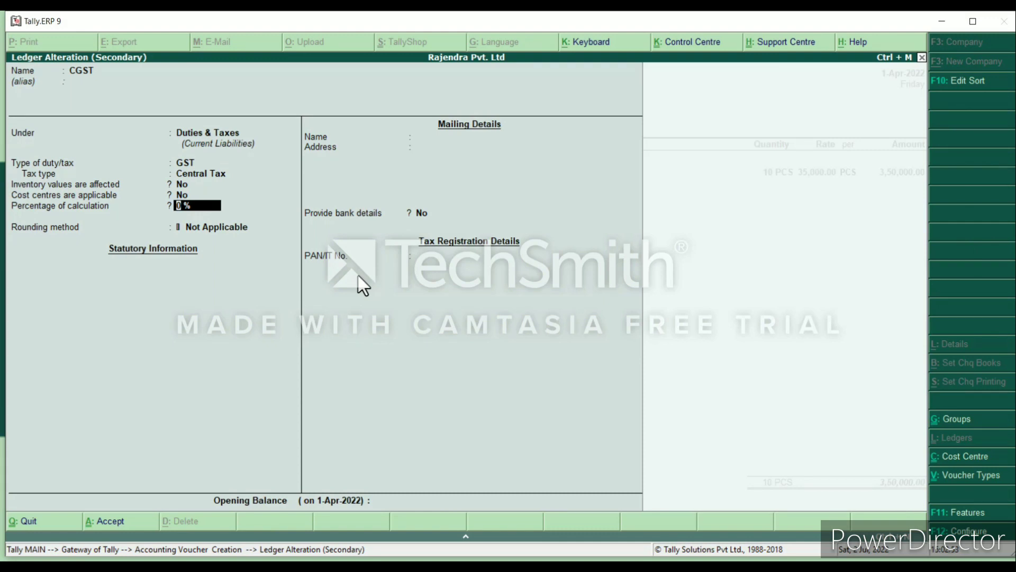
pyautogui.write('9')
pyautogui.press('Return')
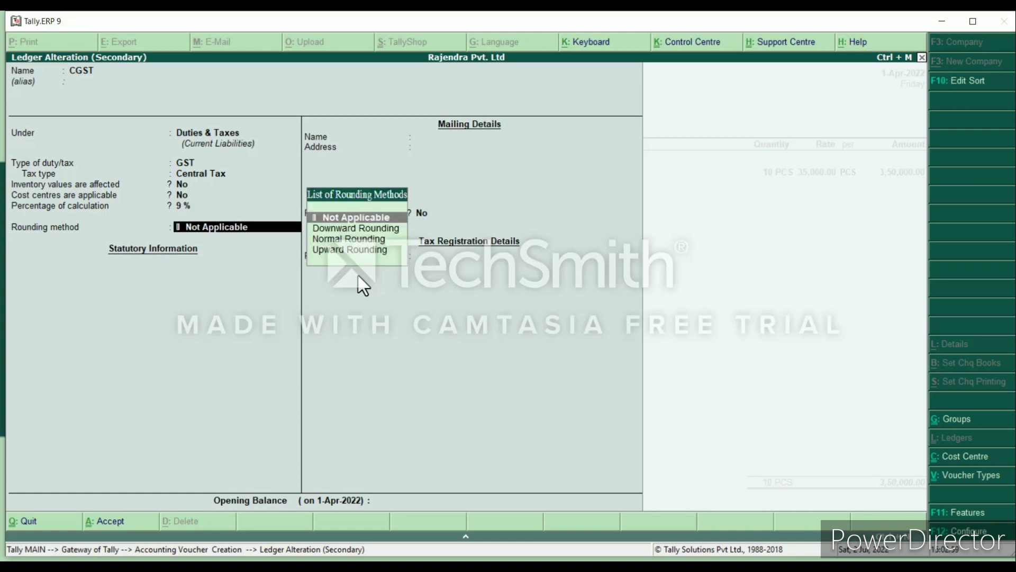
pyautogui.press('Return')
pyautogui.press('Return')
pyautogui.press('Return')
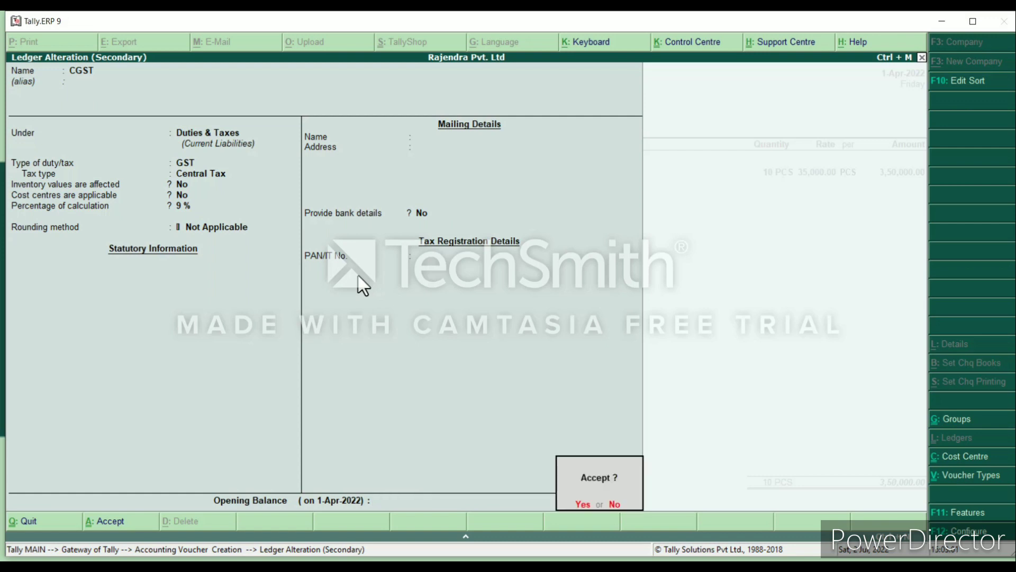
pyautogui.press('Return')
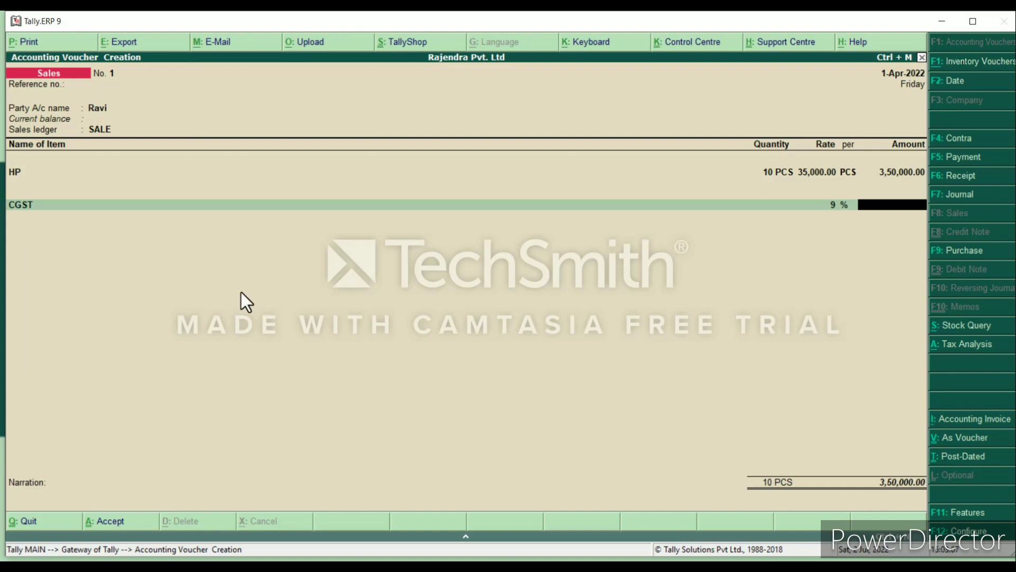
# Enter 31,500 as the CGST amount and add the SGST ledger on the line below.
pyautogui.click(722, 292)
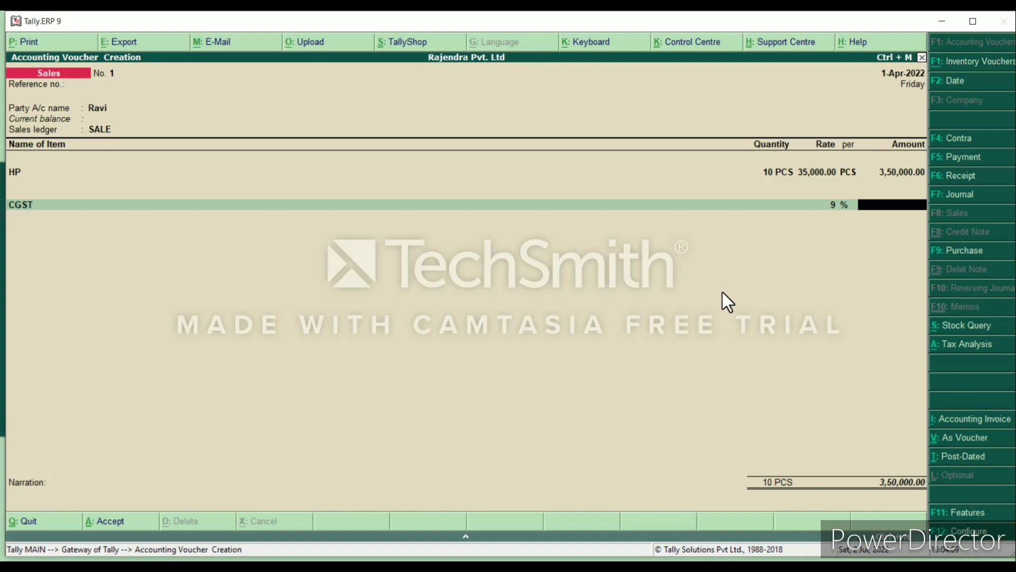
pyautogui.write('31500')
pyautogui.press('Return')
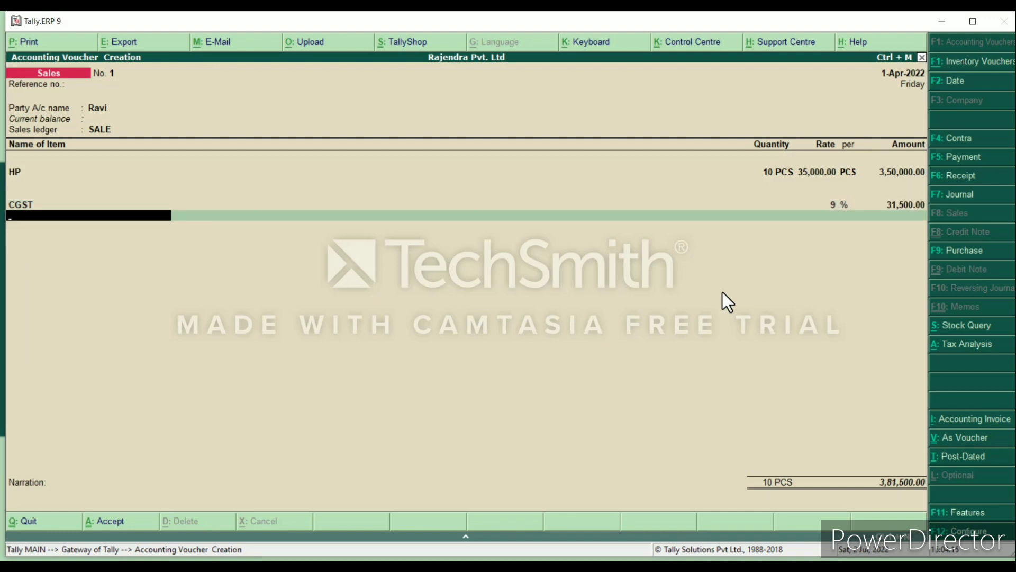
pyautogui.write('s')
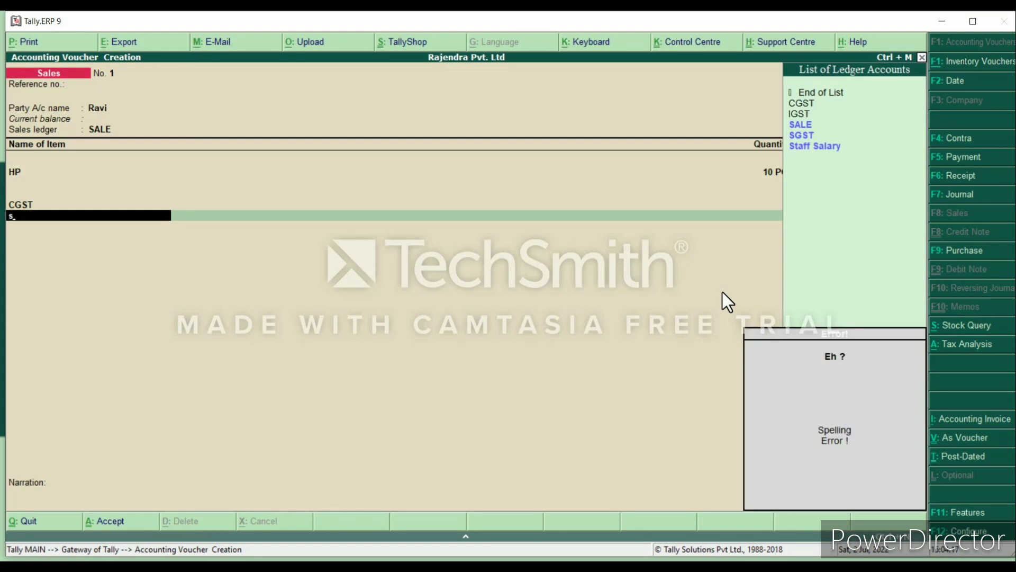
pyautogui.press('Down')
pyautogui.press('Return')
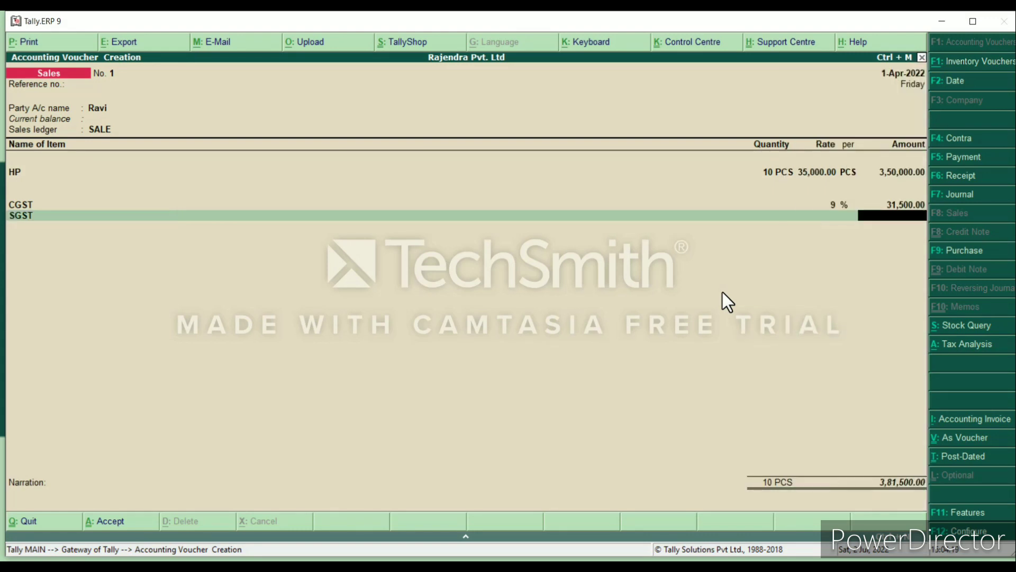
# Alter the SGST ledger from within the voucher, setting its percentage of calculation to 9% with no rounding method, and save it.
pyautogui.press('BackSpace')
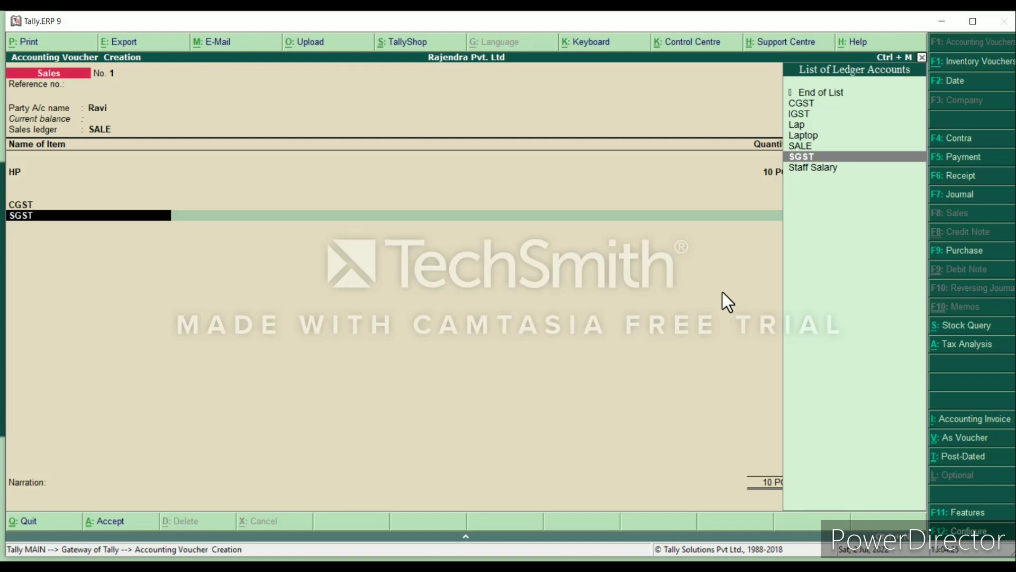
pyautogui.hotkey('ctrl', 'Return')
pyautogui.press('Return')
pyautogui.press('Return')
pyautogui.press('Return')
pyautogui.press('Return')
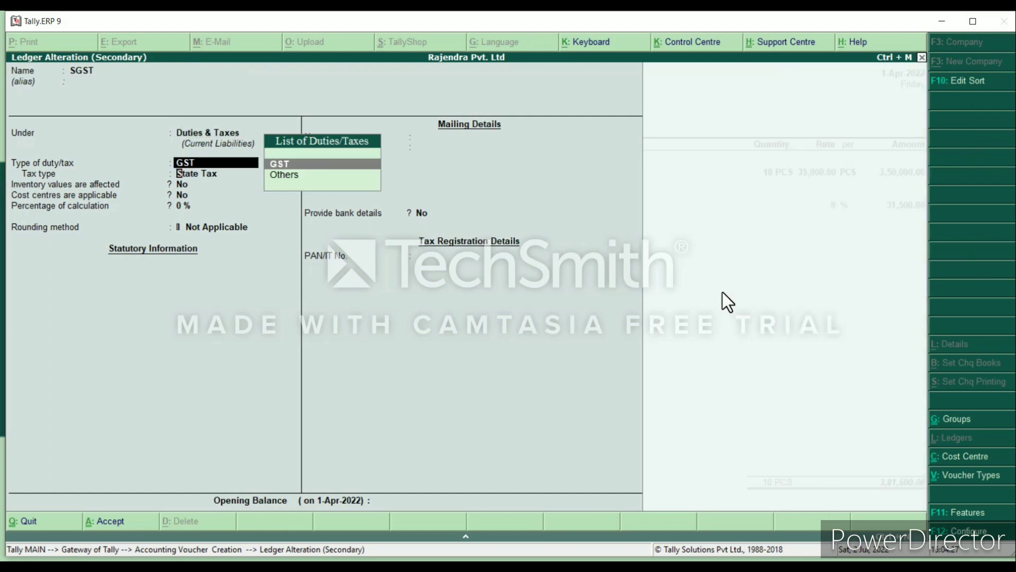
pyautogui.press('Return')
pyautogui.press('Return')
pyautogui.press('Return')
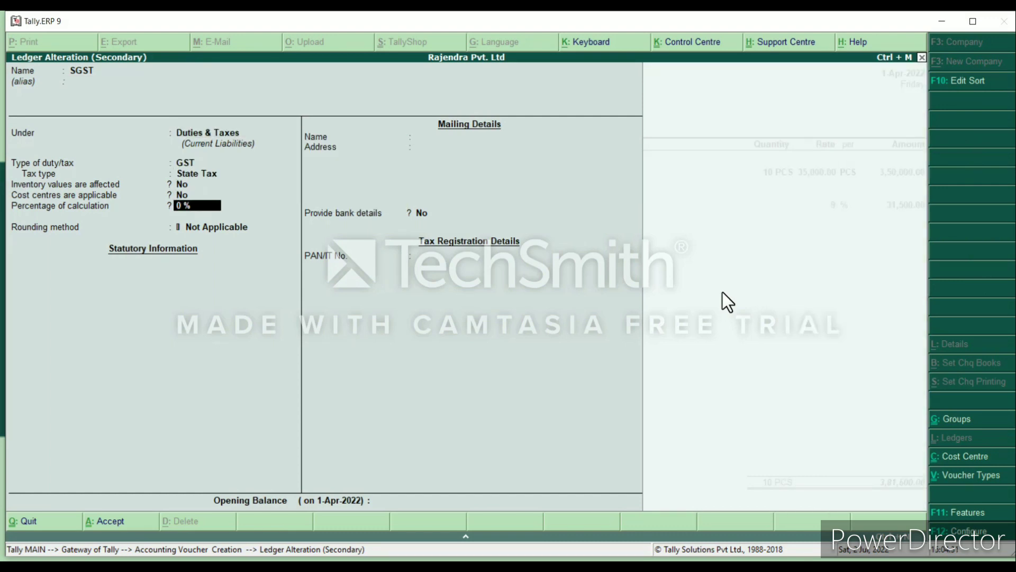
pyautogui.write('9')
pyautogui.press('Return')
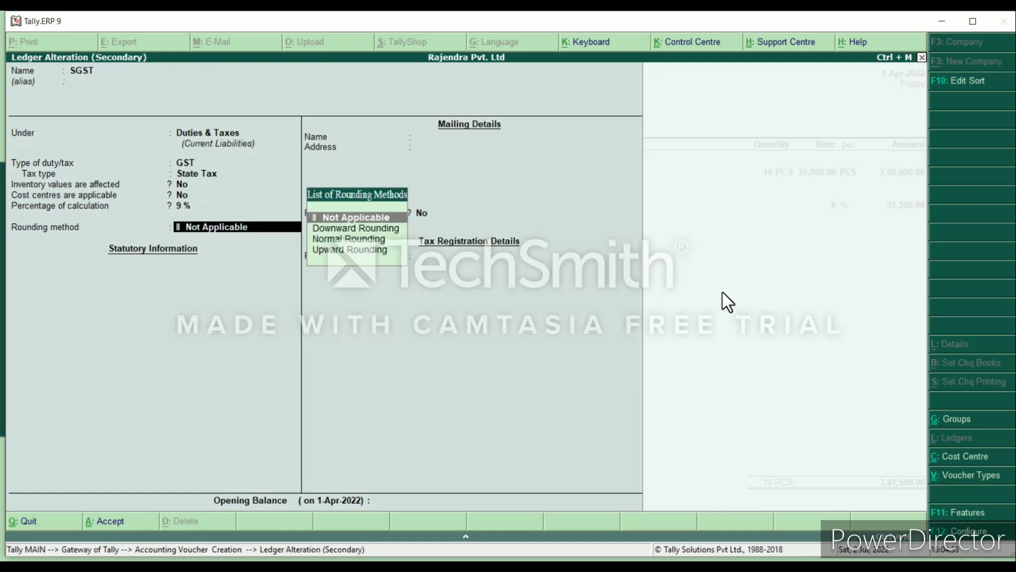
pyautogui.press('Return')
pyautogui.press('Return')
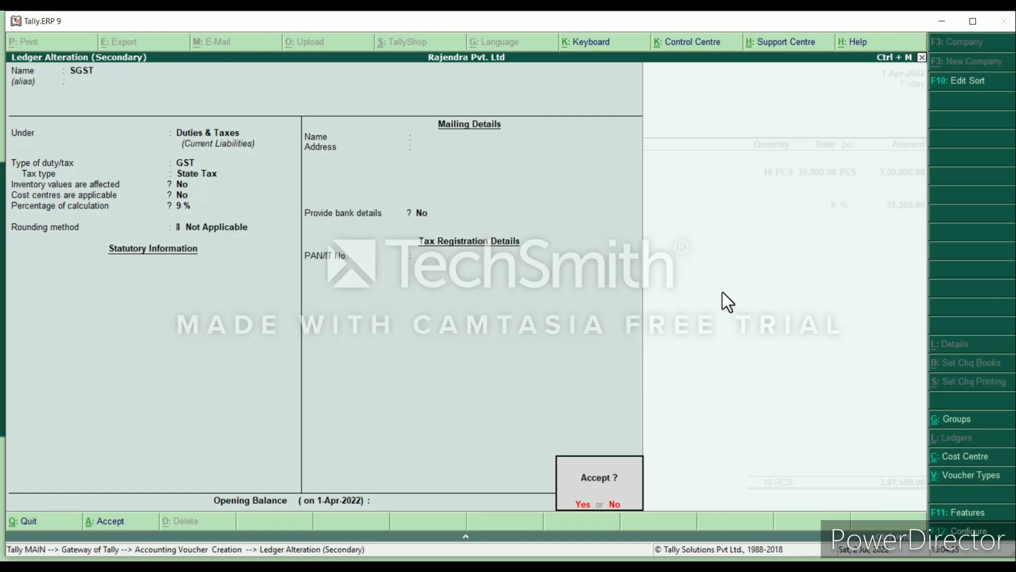
pyautogui.press('Return')
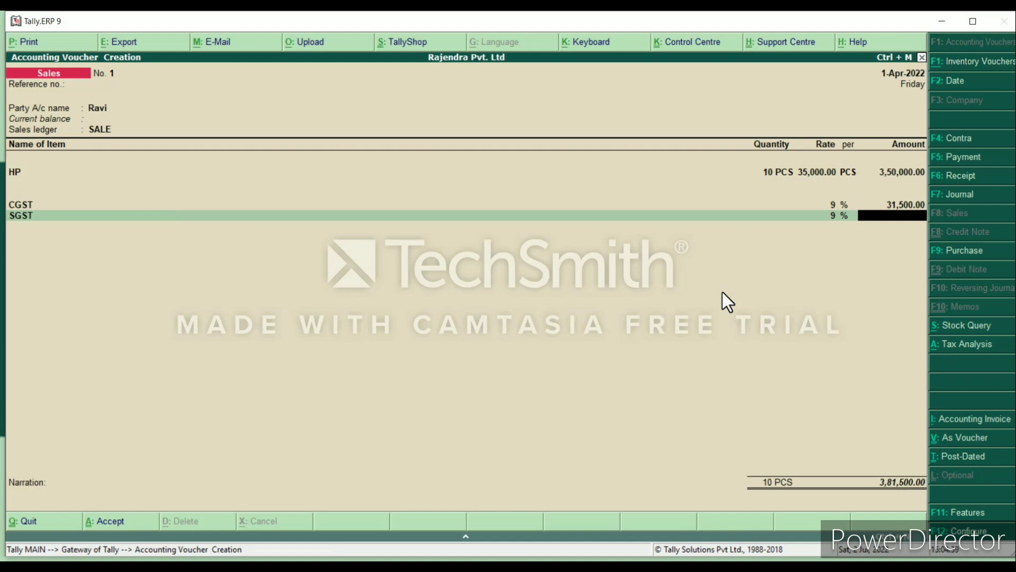
# Enter 31,500 as the SGST amount and end the voucher's ledger lines.
pyautogui.write('3')
pyautogui.write('1,')
pyautogui.write('500')
pyautogui.press('Return')
pyautogui.press('Return')
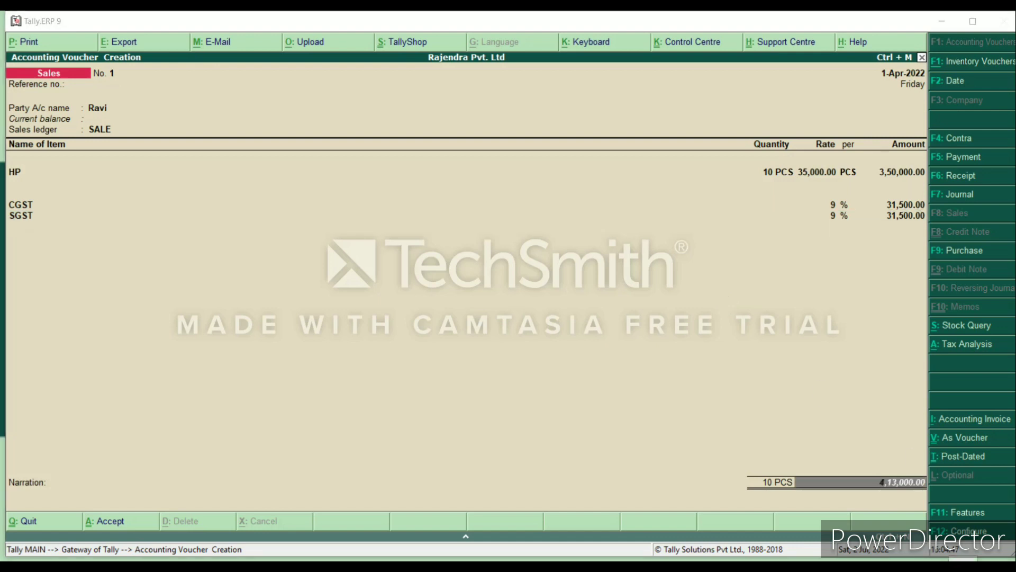
# Keep the HP, CGST and SGST lines as entered and write the narration "Being HP Laptop sale".
pyautogui.click(694, 407)
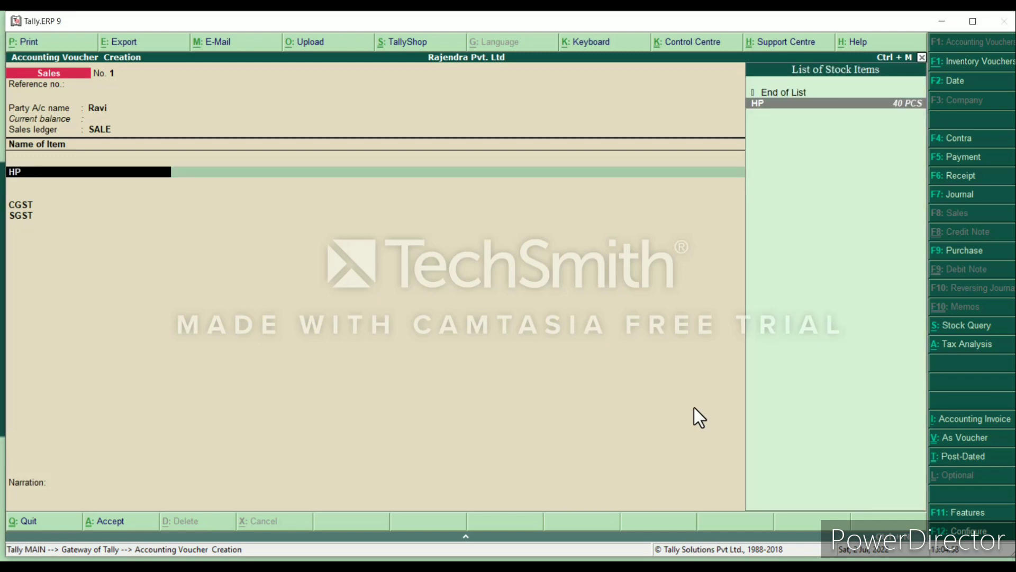
pyautogui.press('Return')
pyautogui.press('Return')
pyautogui.press('Return')
pyautogui.press('Return')
pyautogui.press('Return')
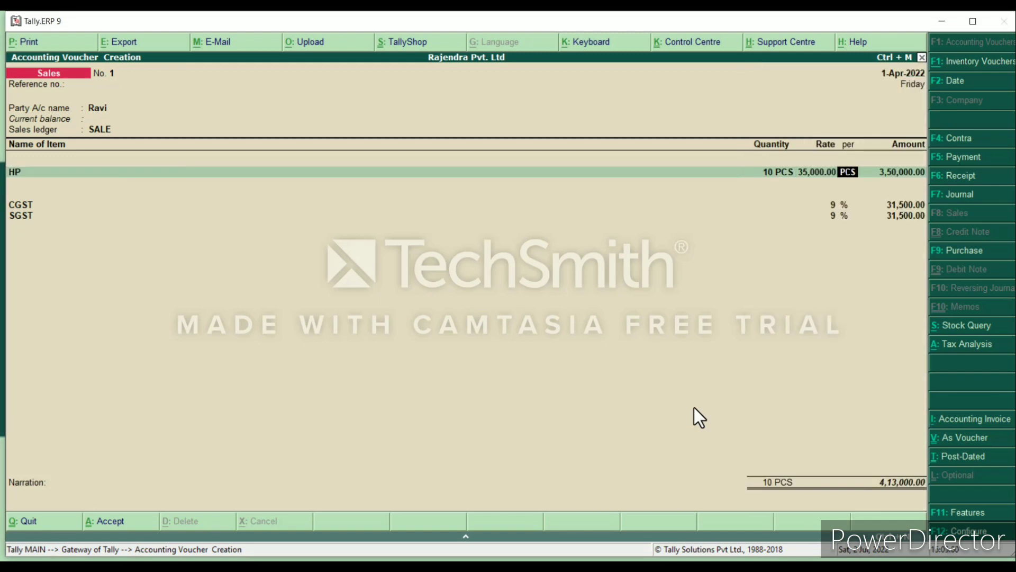
pyautogui.press('Return')
pyautogui.press('Return')
pyautogui.press('Return')
pyautogui.press('Return')
pyautogui.press('Return')
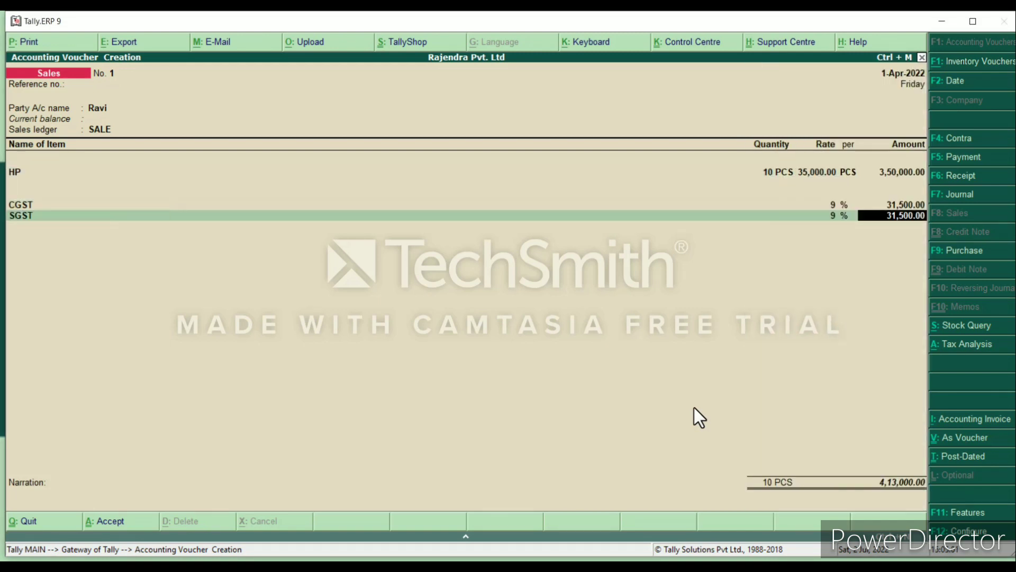
pyautogui.press('Return')
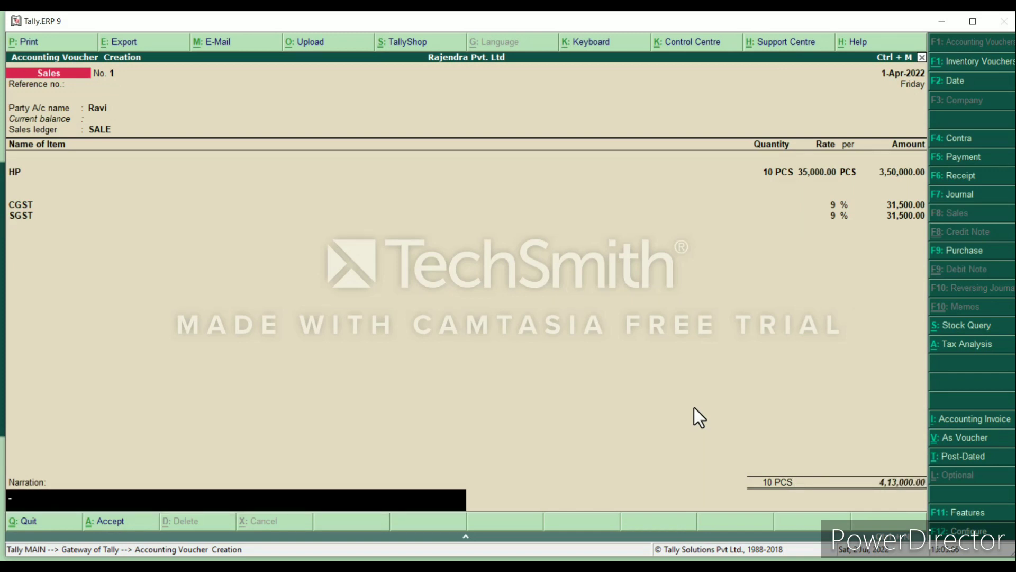
pyautogui.write('Being HP Laptop sale')
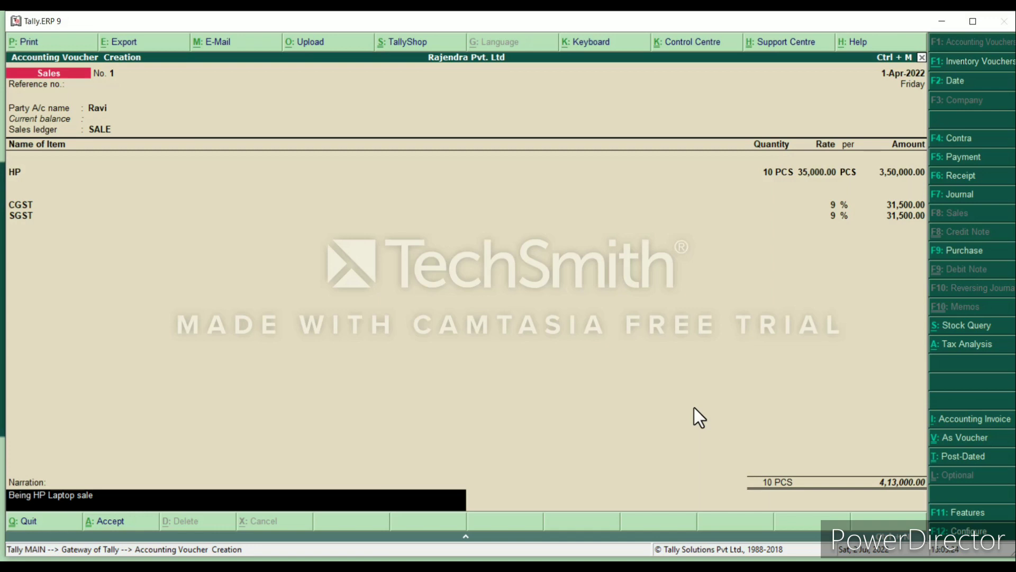
# Complete the narration with "quty - 10" and the customer's name, and save the sales voucher.
pyautogui.write('quty - 10 to mr Ravi')
pyautogui.press('Return')
pyautogui.press('Return')
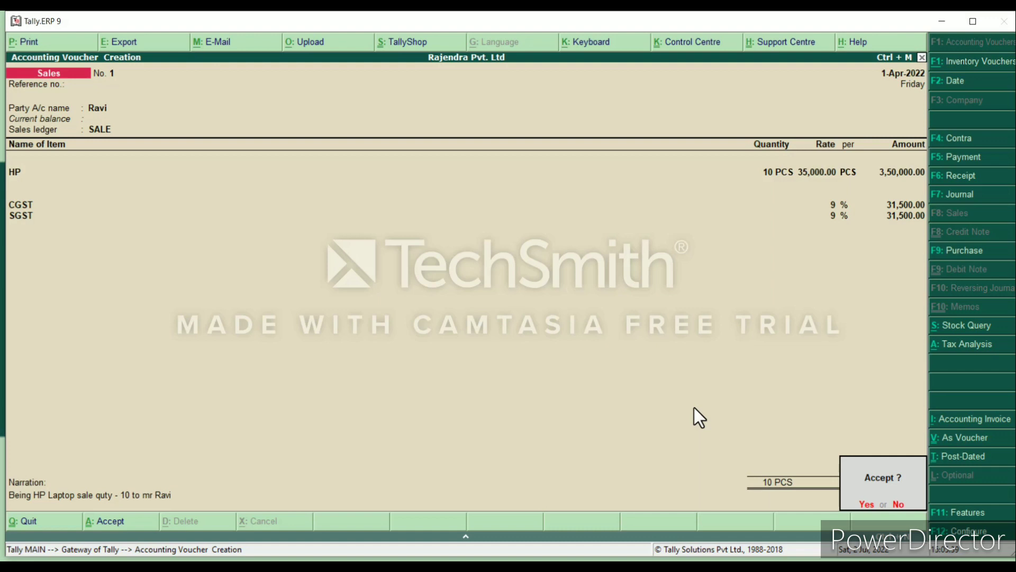
pyautogui.press('Return')
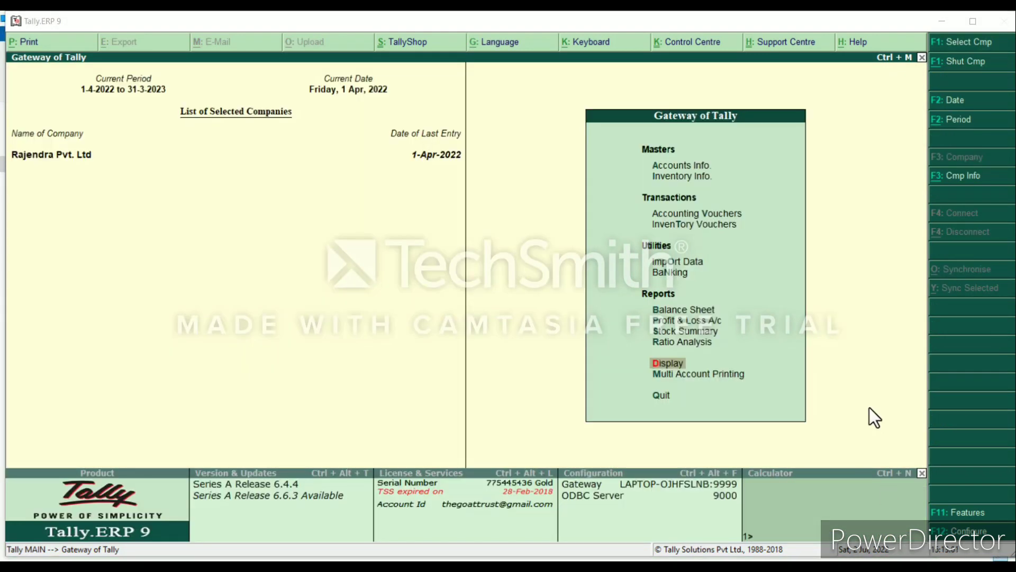
# Open the Account Books from the Display reports.
pyautogui.press('Down')
pyautogui.press('Up')
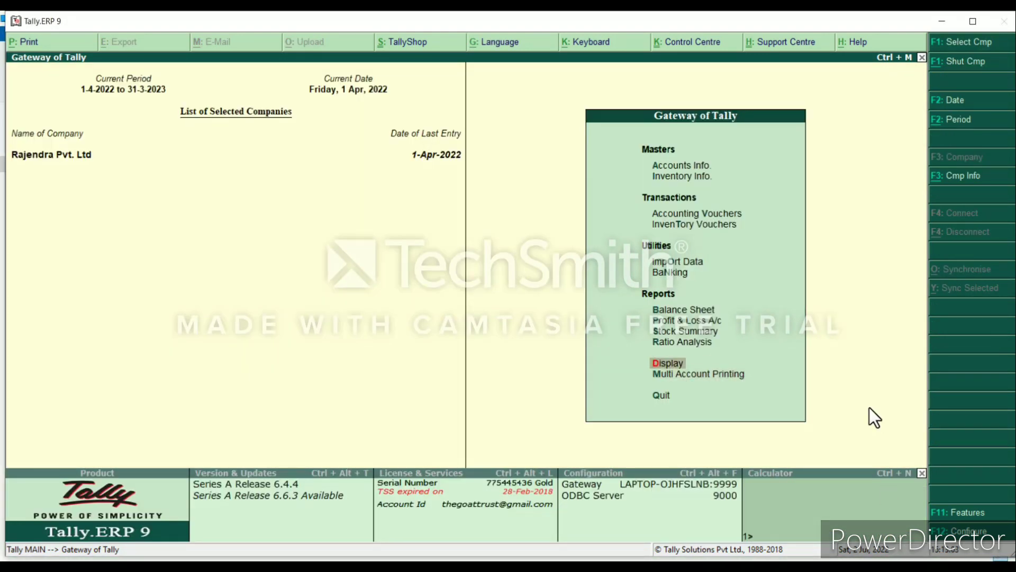
pyautogui.press('Return')
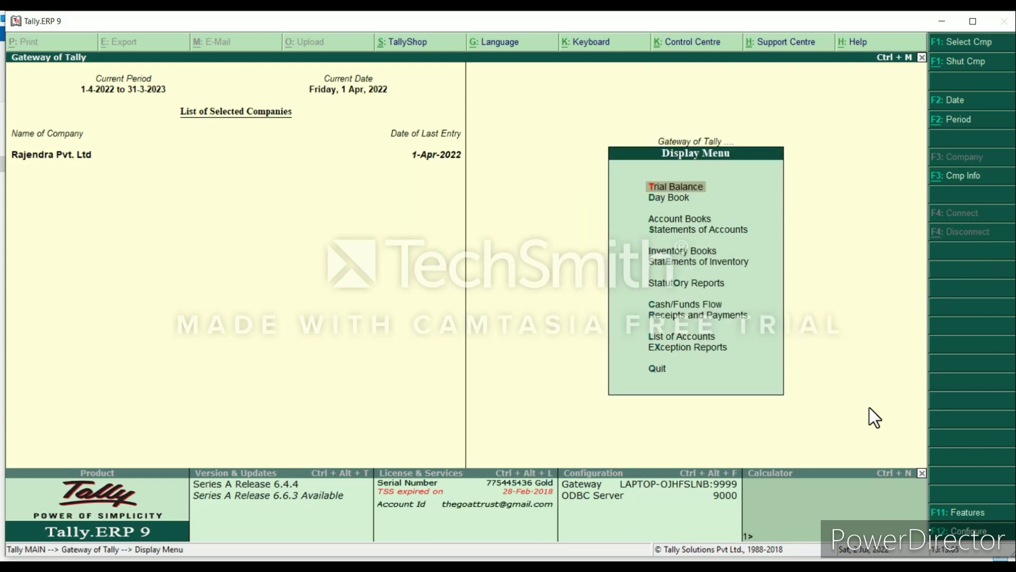
pyautogui.press('Down')
pyautogui.press('Down')
pyautogui.press('Down')
pyautogui.press('Down')
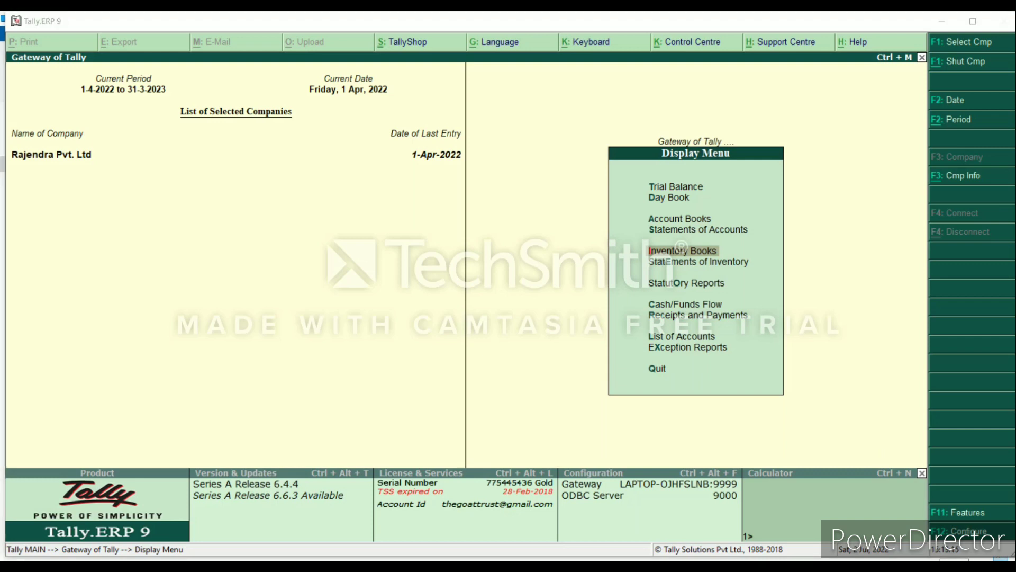
pyautogui.press('Up')
pyautogui.press('Up')
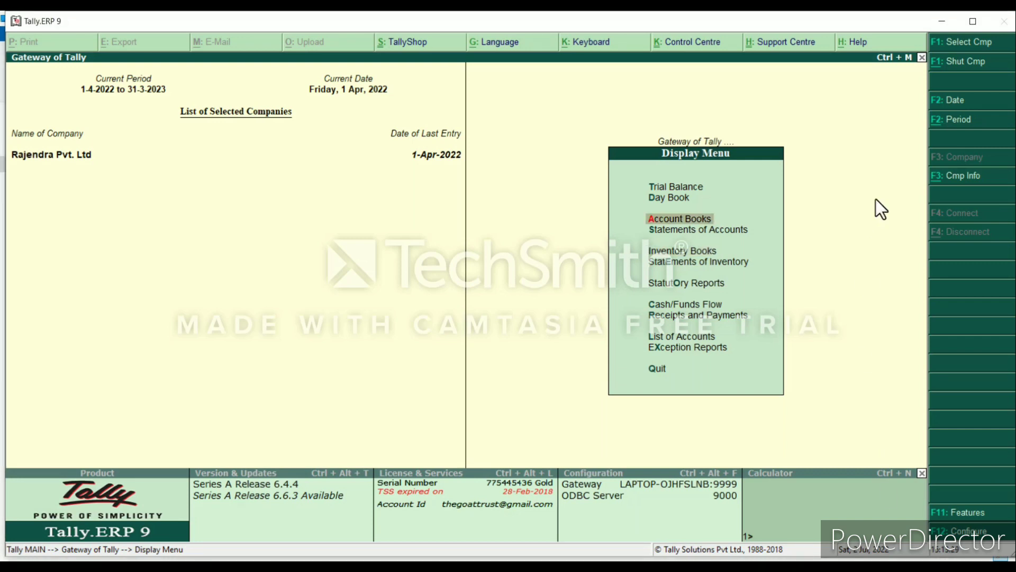
pyautogui.press('Down')
pyautogui.press('Up')
pyautogui.press('Return')
# Open sales voucher no. 1 of 1-Apr-2022 from April in the Sales Register.
pyautogui.press('Down')
pyautogui.press('Down')
pyautogui.press('Down')
pyautogui.press('Down')
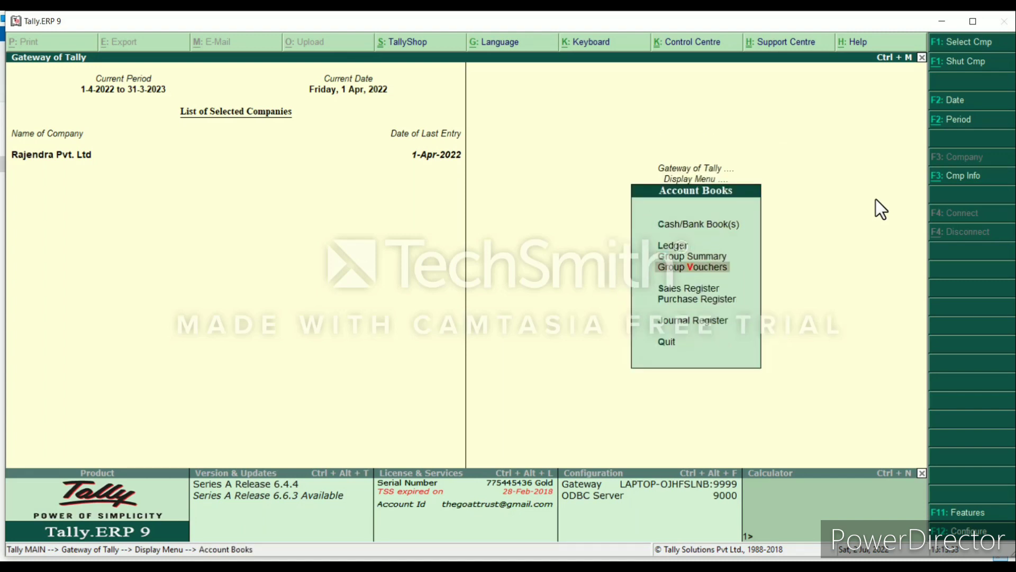
pyautogui.press('Return')
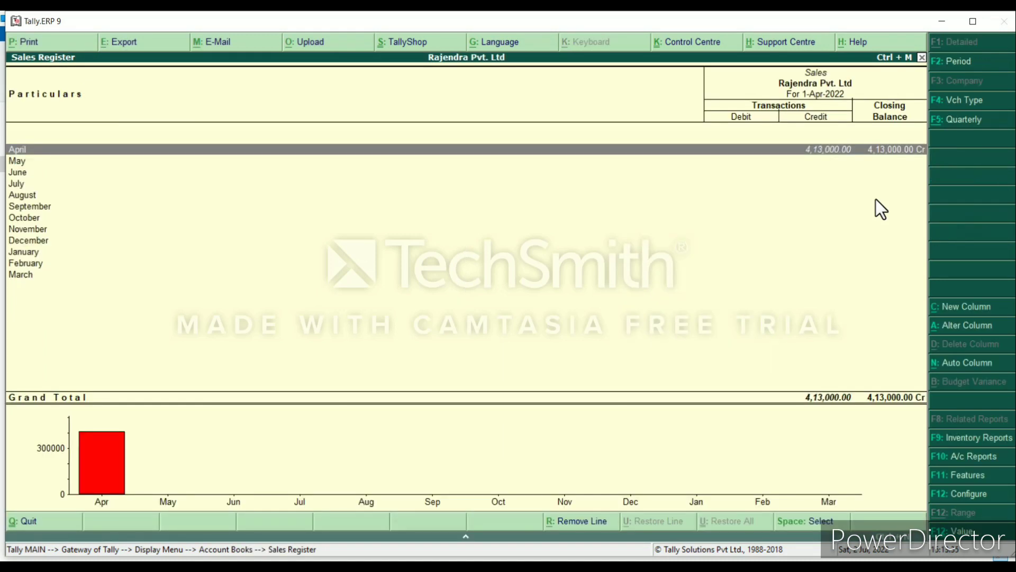
pyautogui.press('Return')
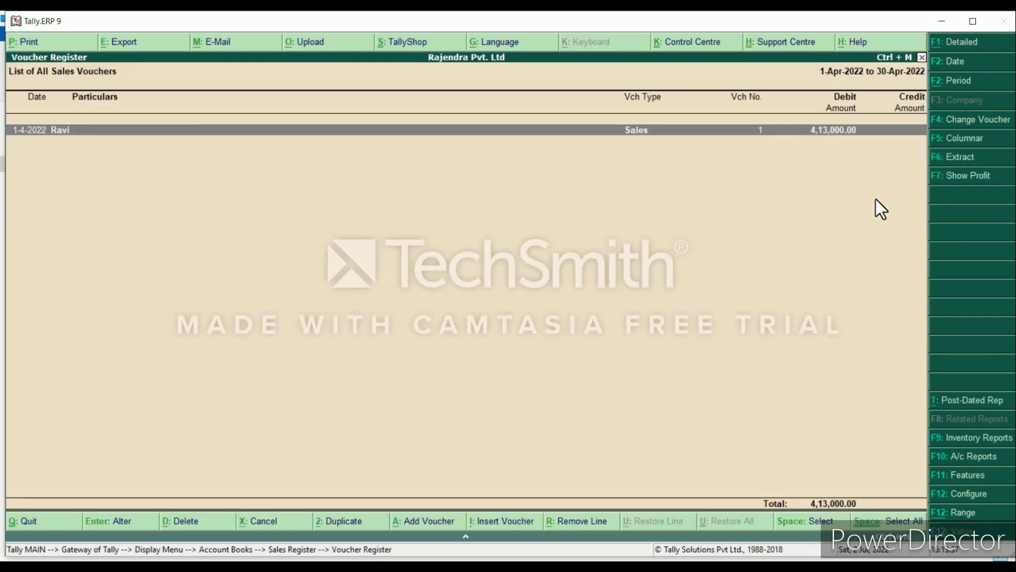
pyautogui.press('Return')
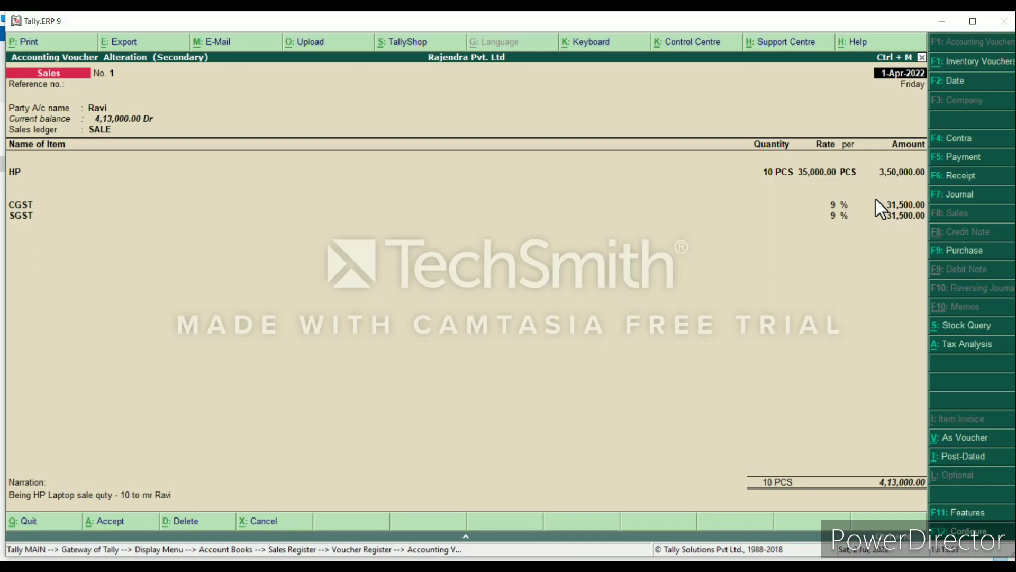
# Open the print configuration of the sales invoice and set the title for optional vouchers to TAX INVOICE.
pyautogui.hotkey('ctrl', 'a')
pyautogui.press('Return')
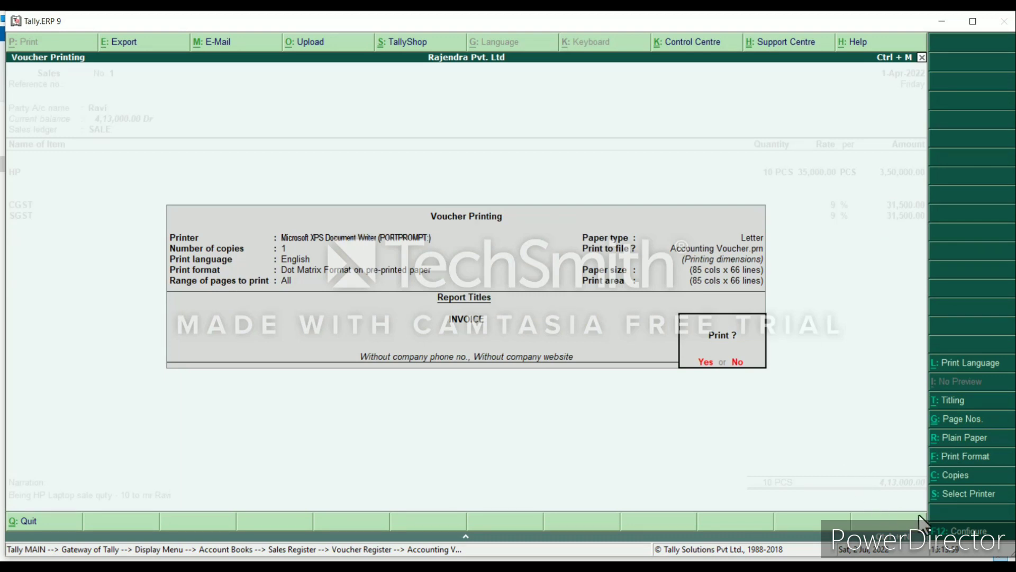
pyautogui.press('F12')
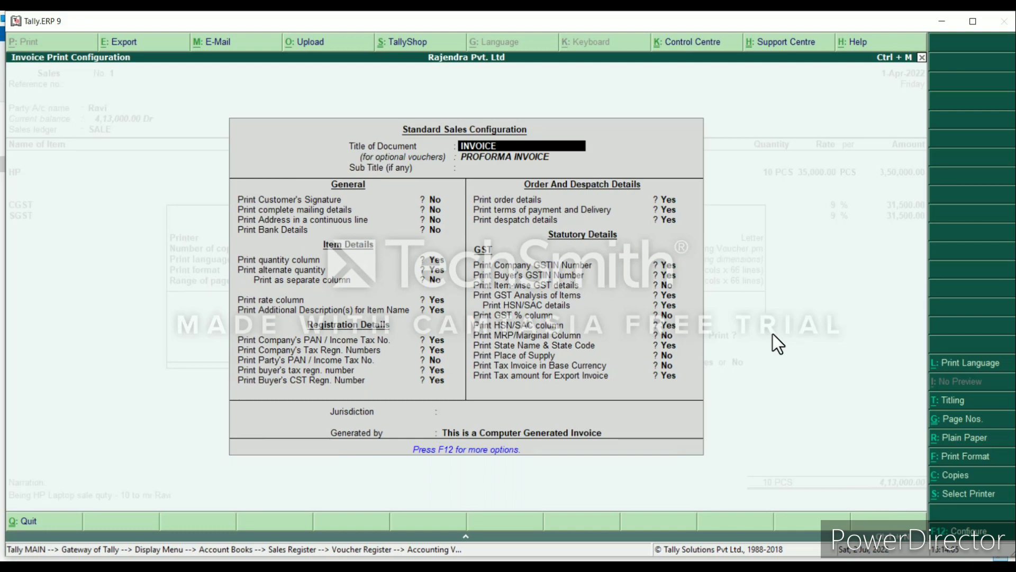
pyautogui.press('Return')
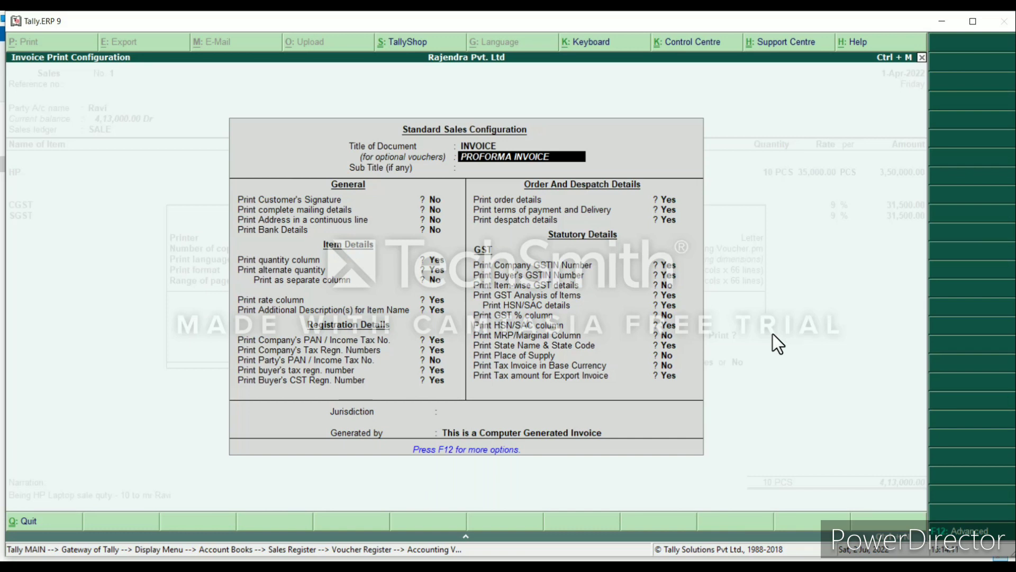
pyautogui.press('BackSpace')
pyautogui.write('TA')
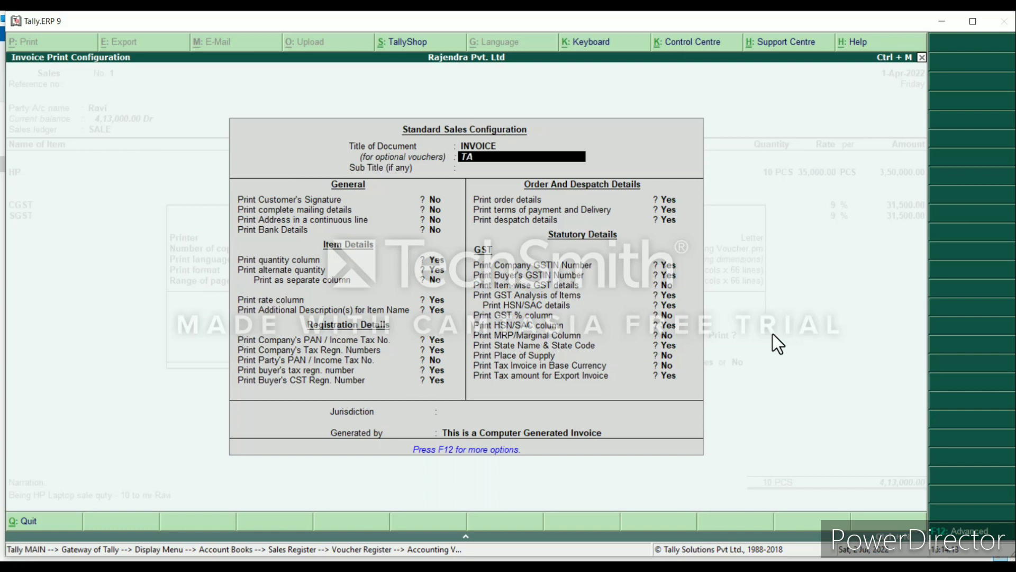
pyautogui.write('X INVOICE')
pyautogui.press('Return')
# Leave the subtitle blank and keep the current General and Item Details print options.
pyautogui.press('Return')
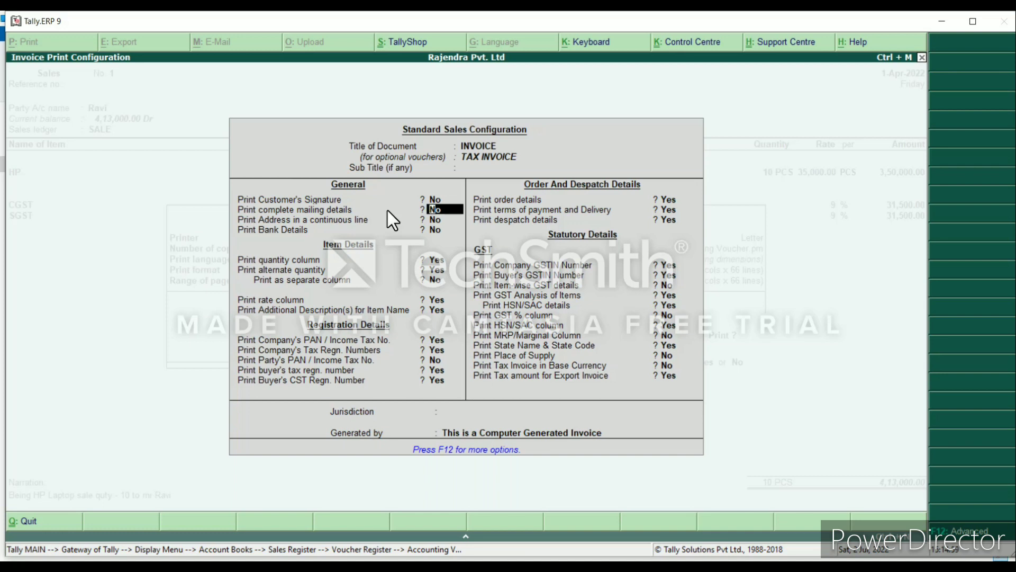
pyautogui.press('Return')
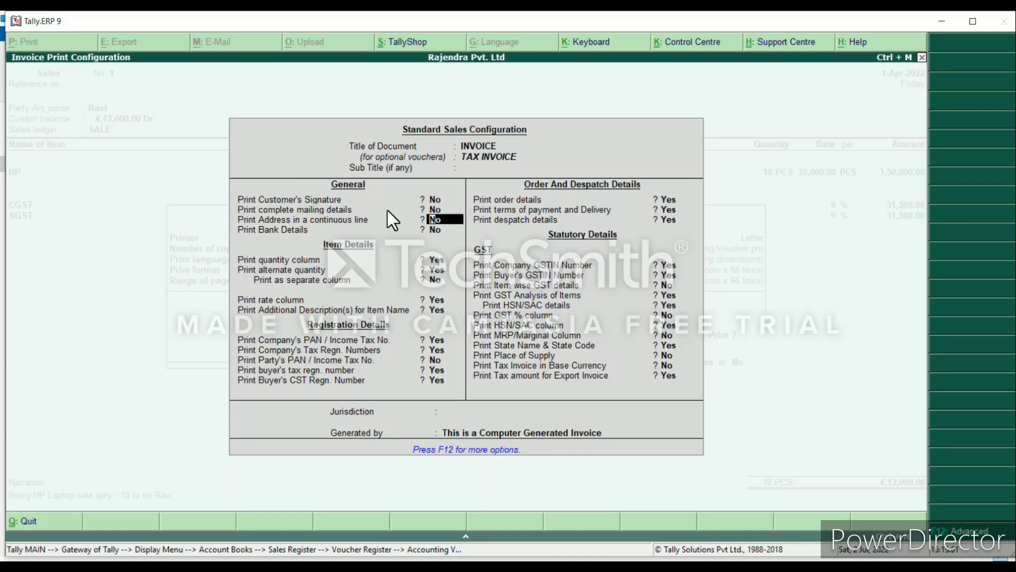
pyautogui.press('Return')
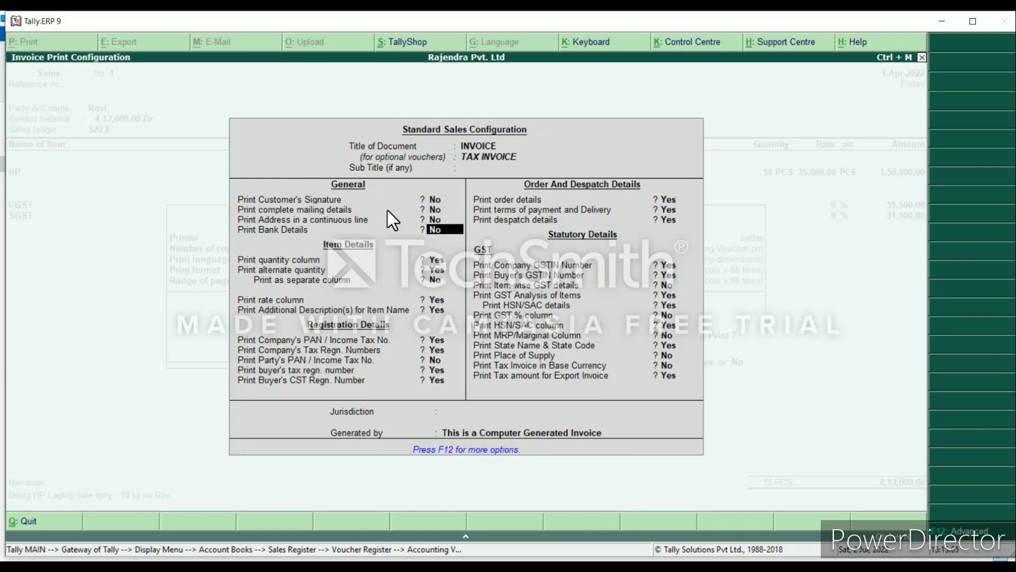
pyautogui.press('Return')
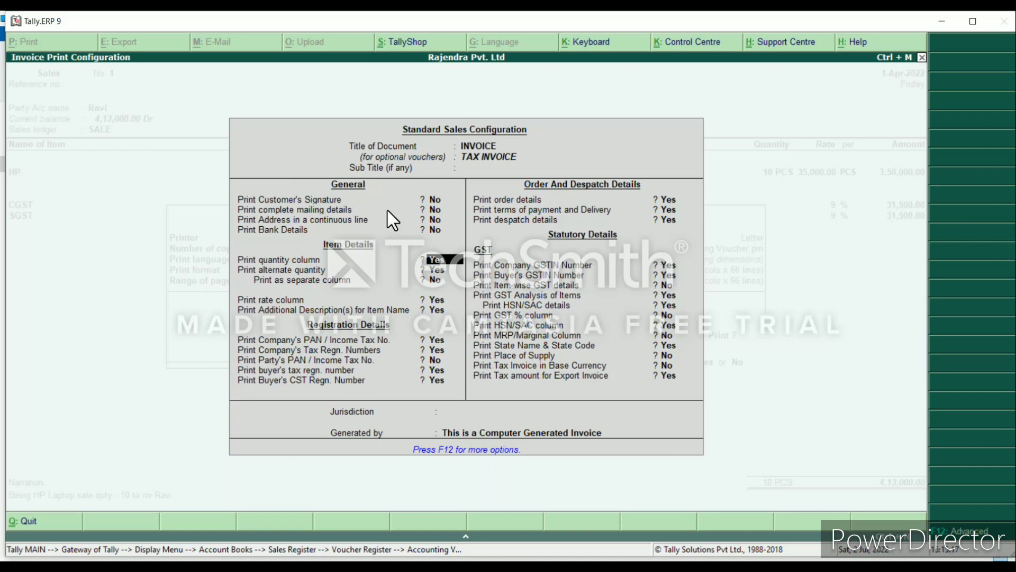
pyautogui.press('Return')
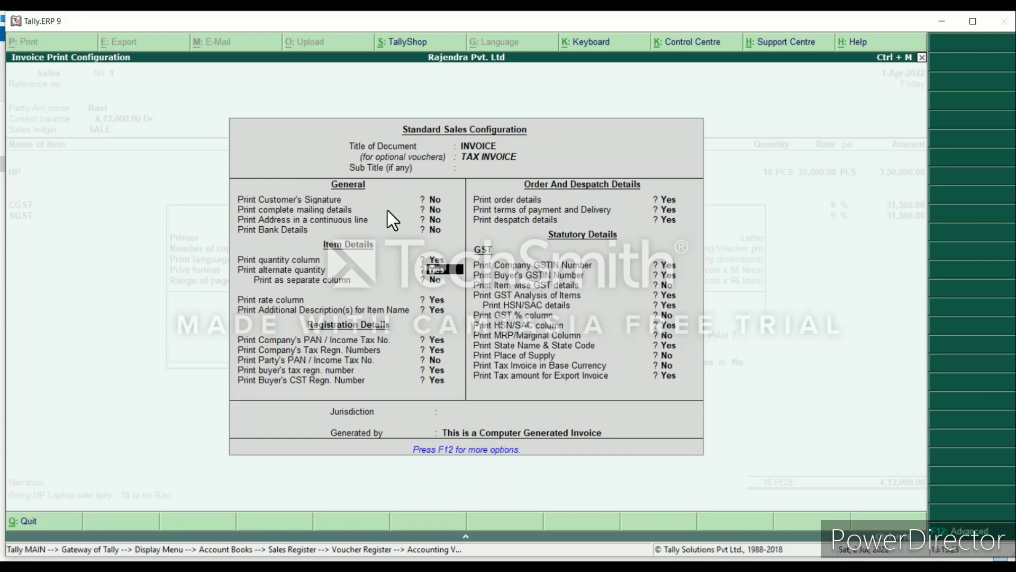
pyautogui.press('Return')
pyautogui.press('Return')
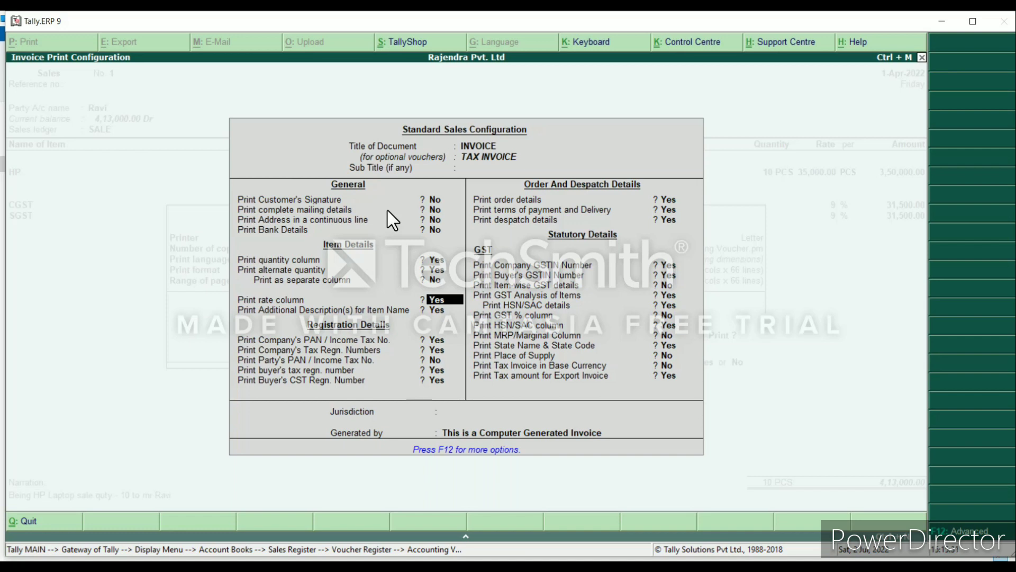
pyautogui.press('Return')
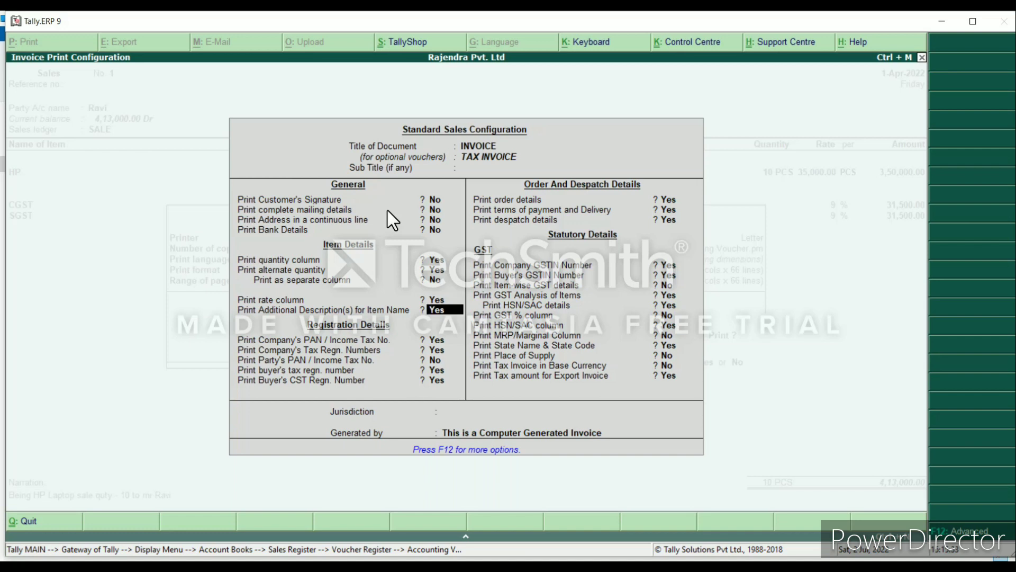
pyautogui.press('Return')
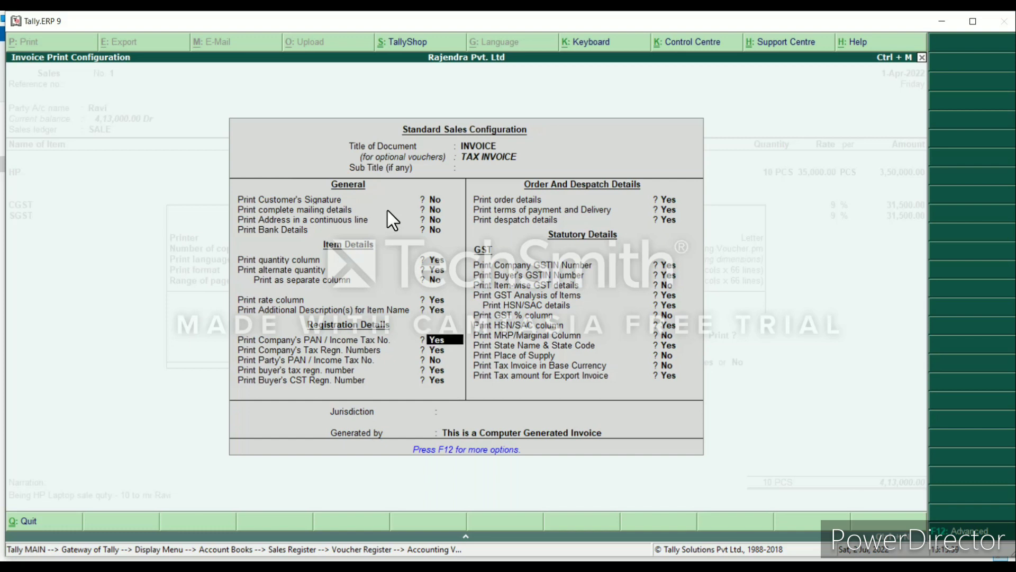
# Keep the current print options for registration details and for order and despatch details.
pyautogui.press('Return')
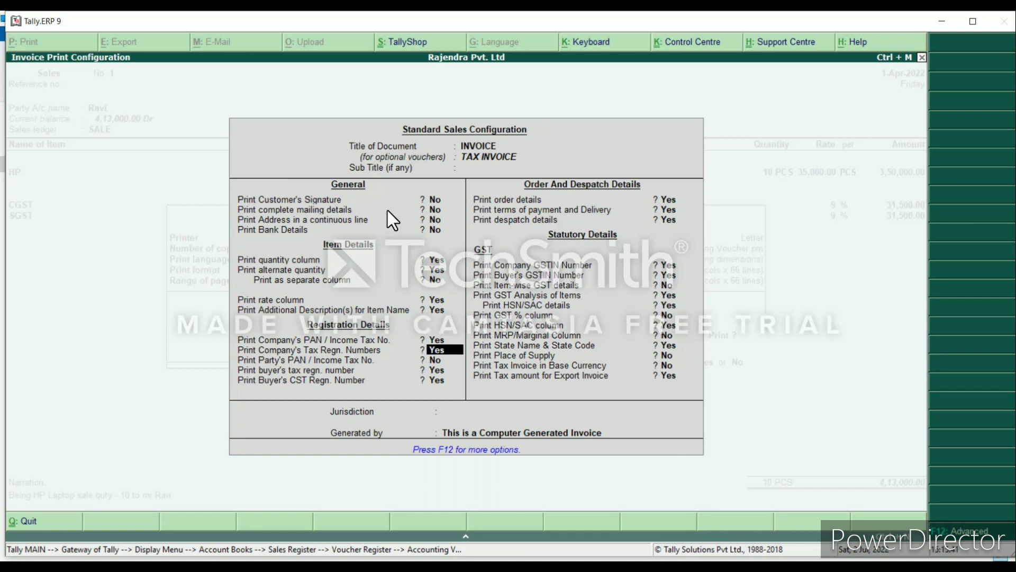
pyautogui.press('Return')
pyautogui.press('Return')
pyautogui.press('Return')
pyautogui.press('Return')
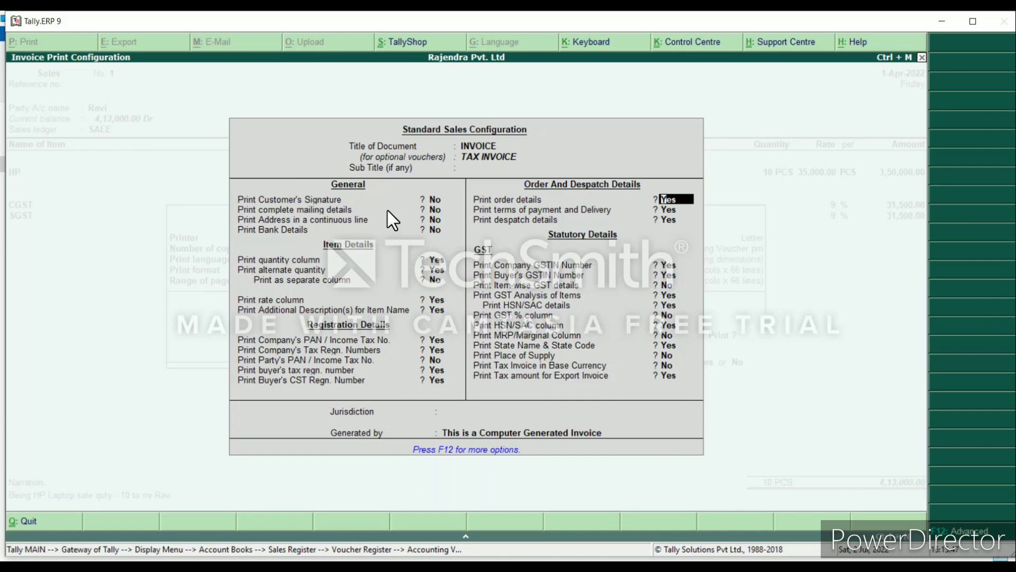
pyautogui.press('Return')
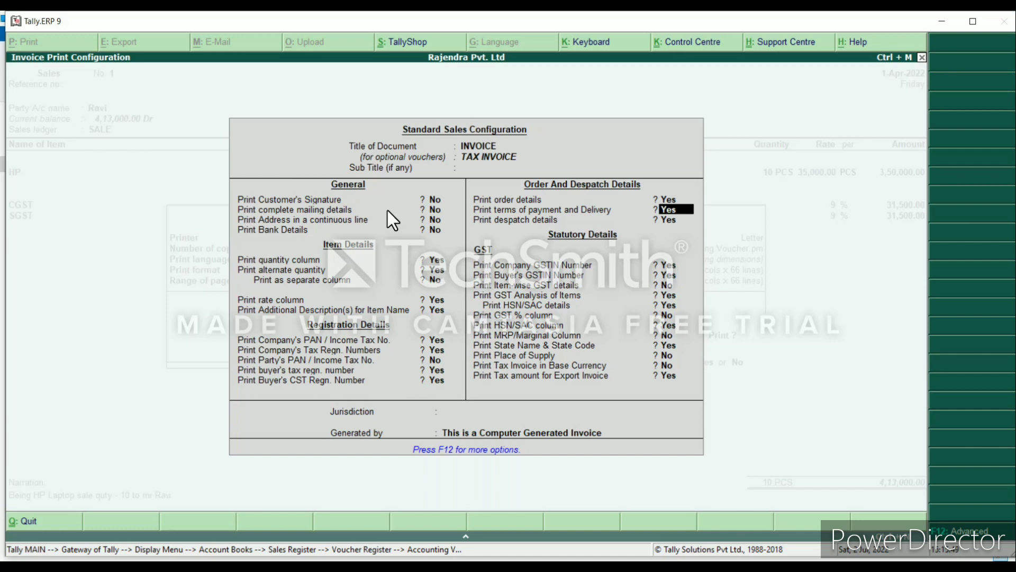
pyautogui.press('Return')
pyautogui.press('Return')
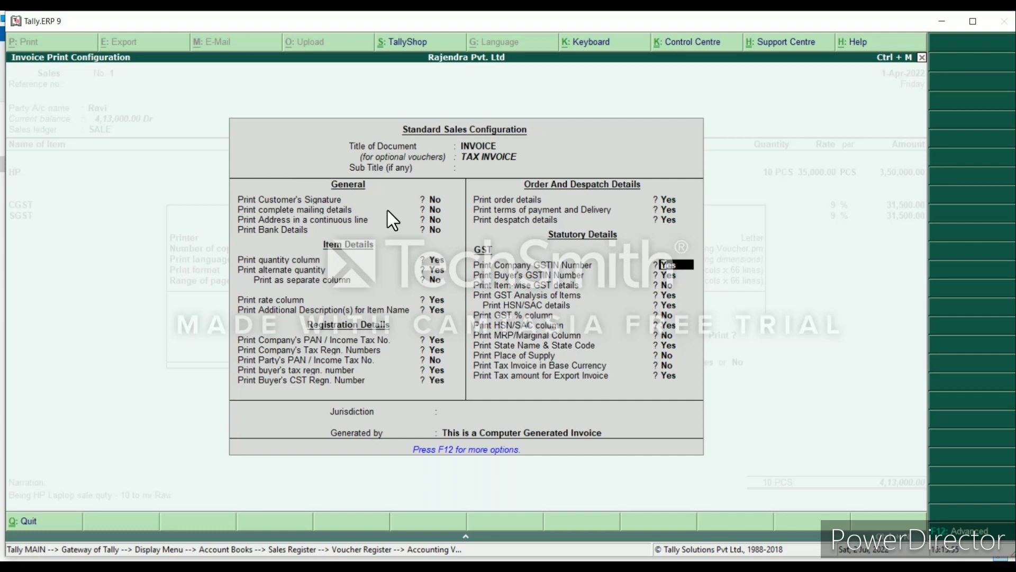
# Keep the GST print options under Statutory Details, with item-wise GST details and GST % column set to No.
pyautogui.press('Return')
pyautogui.press('Return')
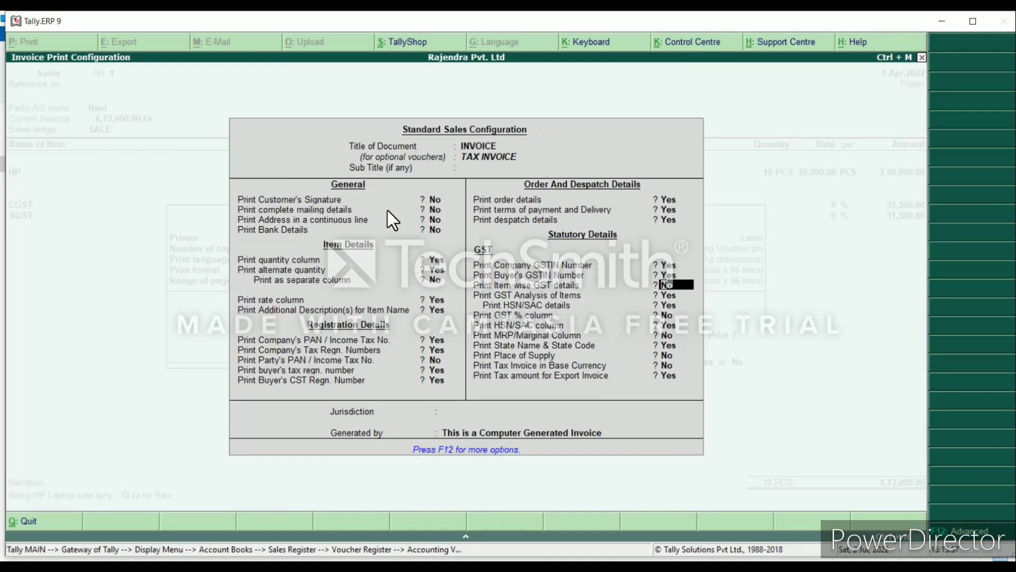
pyautogui.press('Return')
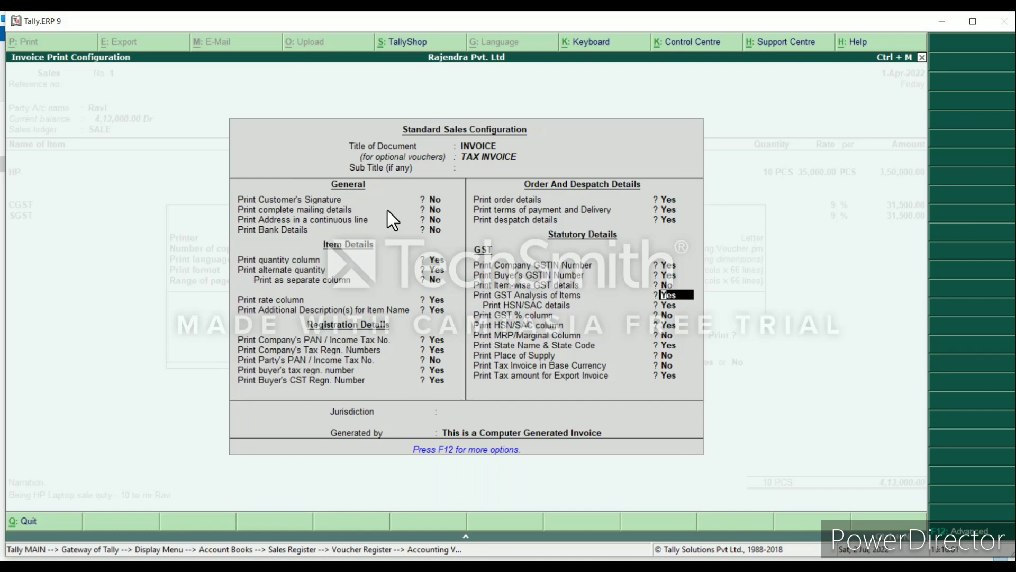
pyautogui.press('Return')
pyautogui.press('Return')
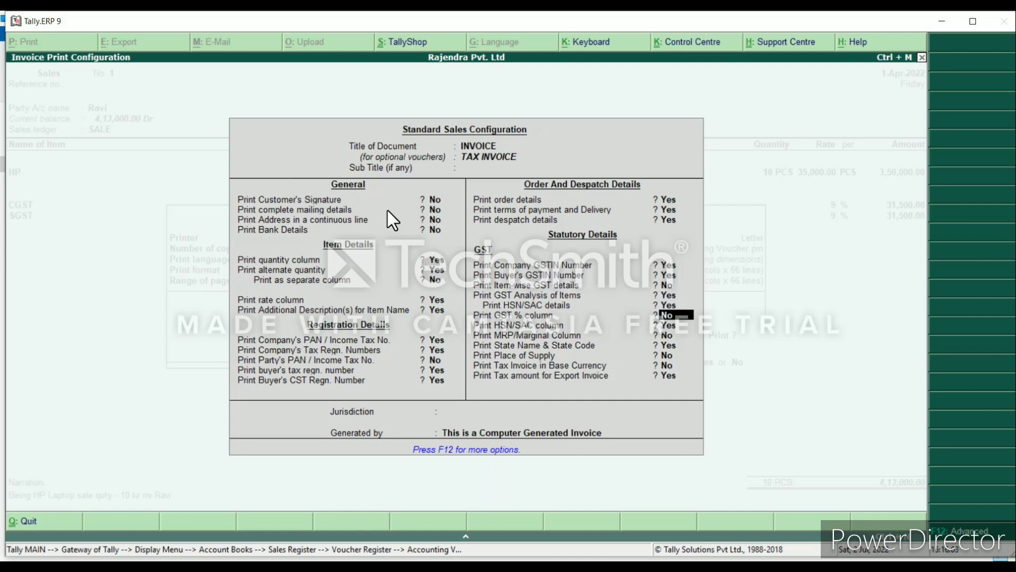
pyautogui.press('Return')
pyautogui.press('Return')
pyautogui.press('Return')
pyautogui.press('Return')
pyautogui.press('Return')
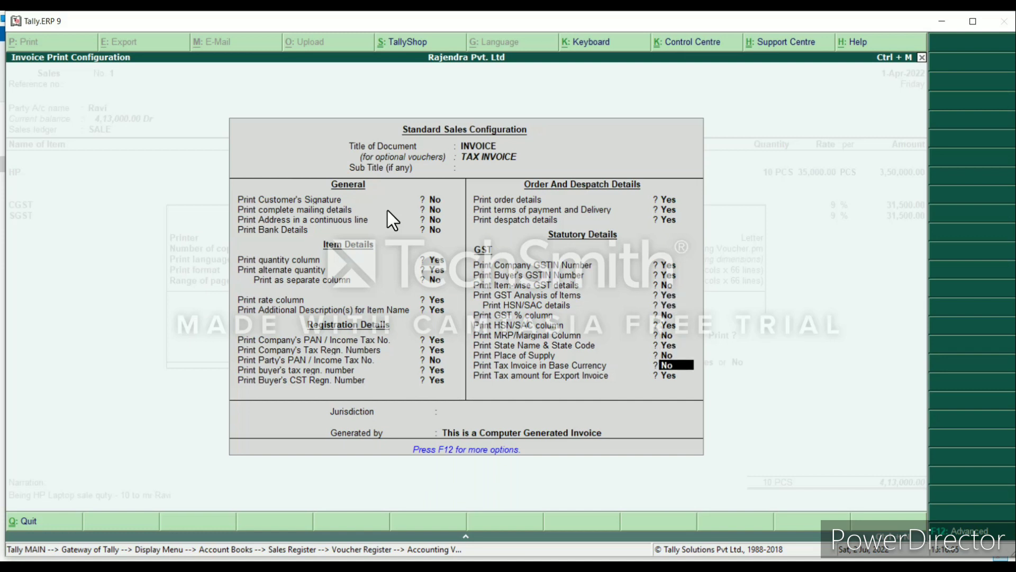
pyautogui.press('Return')
# Keep the footer text "This is a Computer Generated Invoice", accept the print configuration and print the invoice.
pyautogui.press('Return')
pyautogui.press('Return')
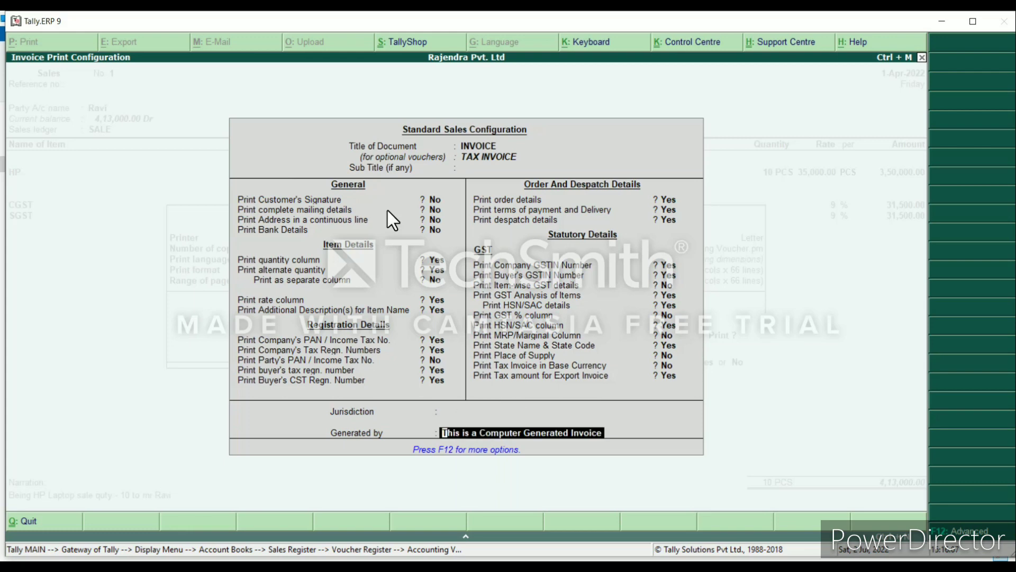
pyautogui.press('Return')
pyautogui.press('Return')
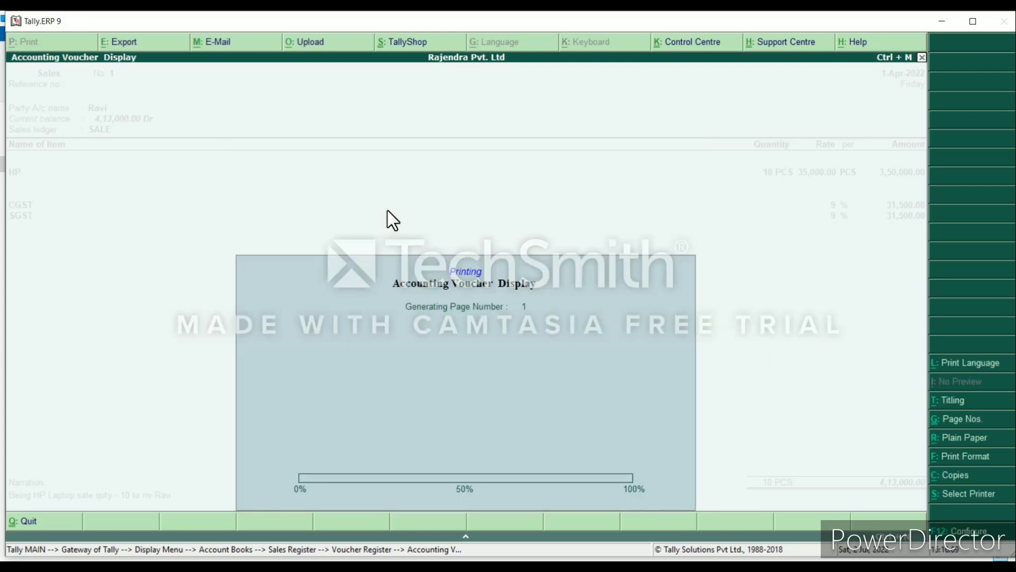